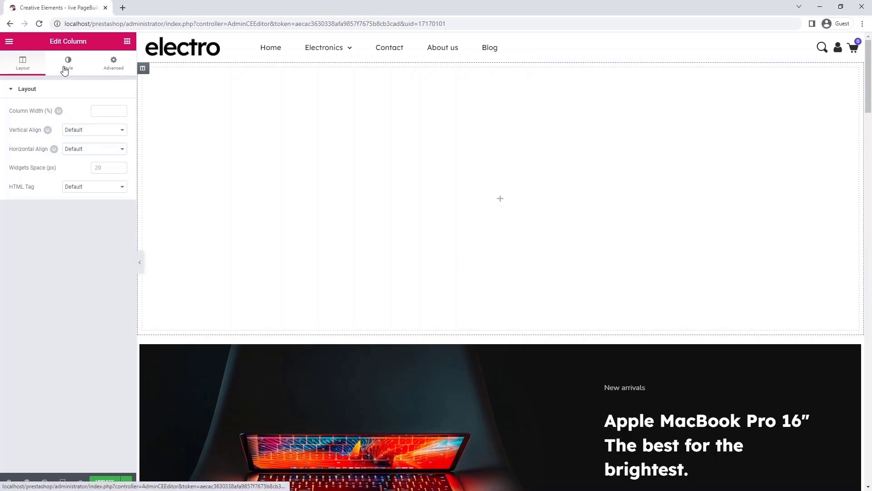
# Give the empty column a classic background with the macbook-hero-chair image, and move the "New arrivals" text from the section below into it.
pyautogui.click(77, 131)
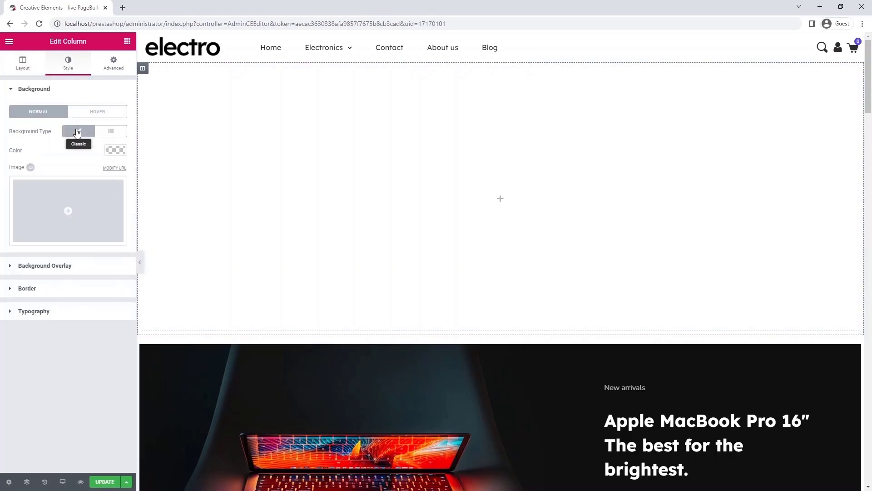
pyautogui.click(73, 211)
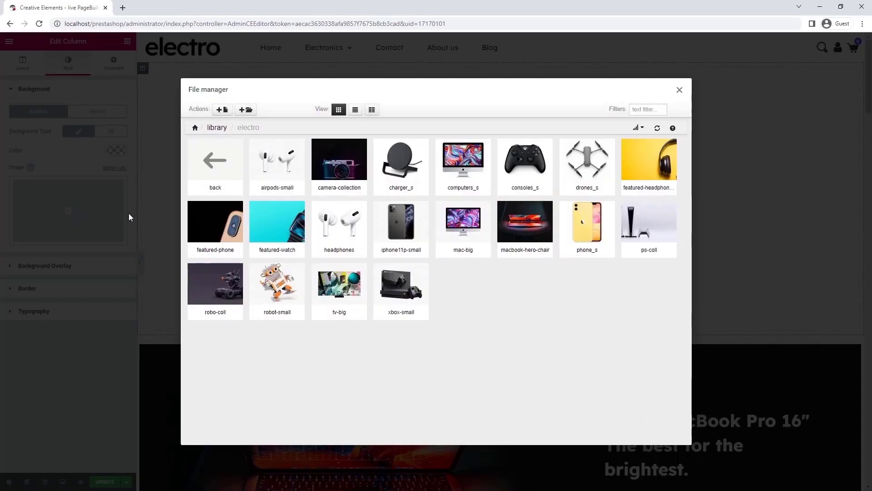
pyautogui.click(526, 222)
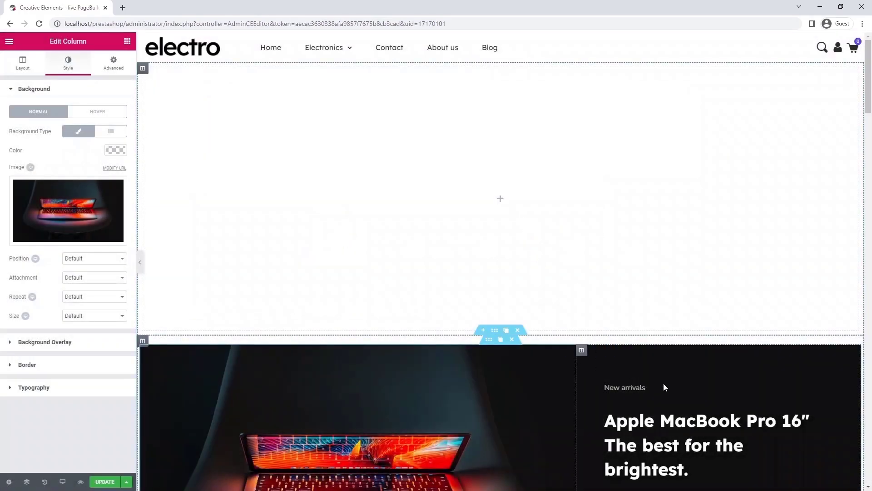
pyautogui.moveTo(828, 390); pyautogui.dragTo(479, 201)
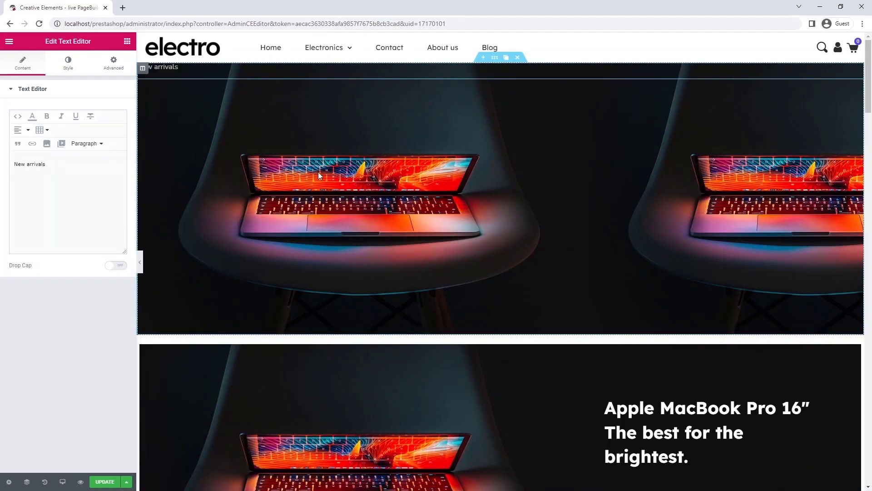
# Set the upper column's background image size to Contain and its repeat to No-repeat.
pyautogui.click(142, 69)
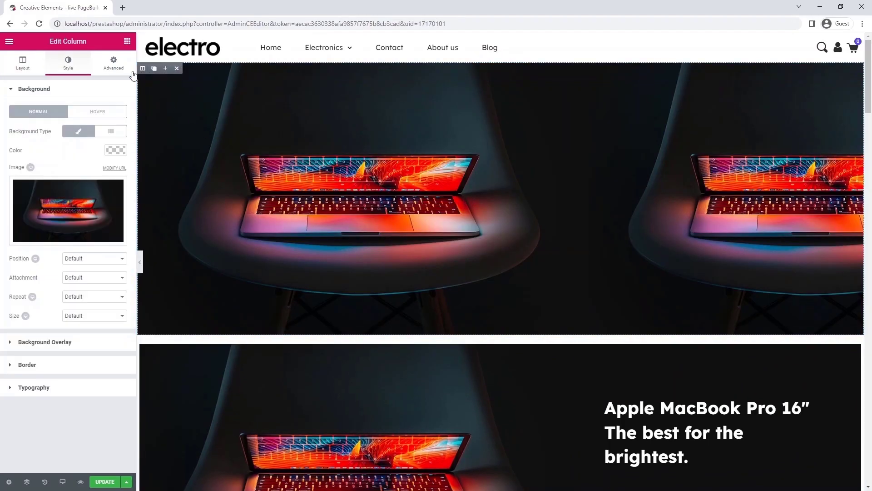
pyautogui.click(87, 317)
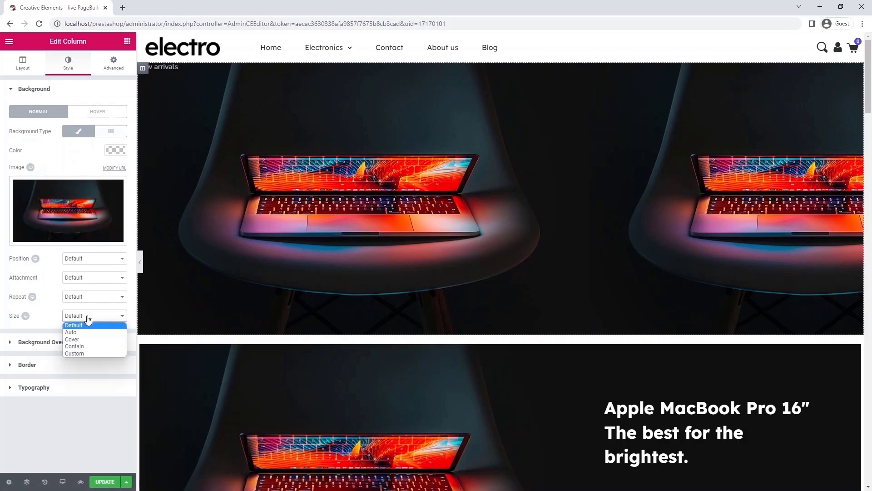
pyautogui.click(87, 348)
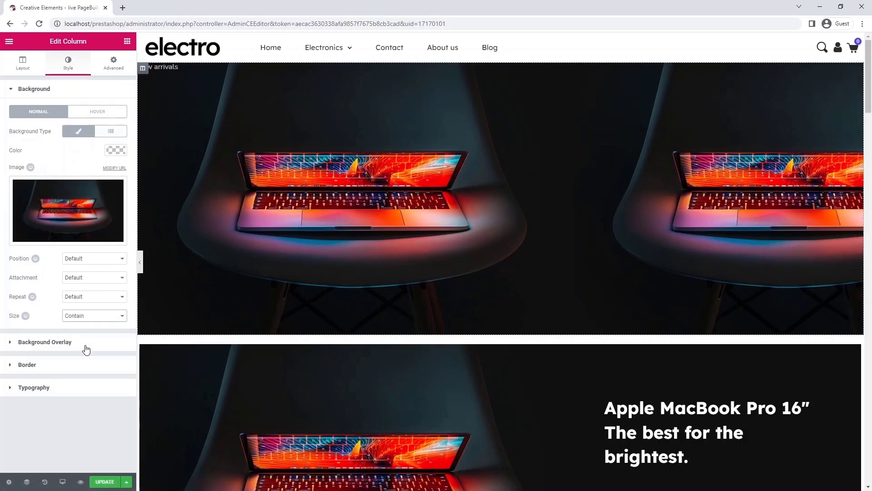
pyautogui.click(81, 297)
pyautogui.click(81, 313)
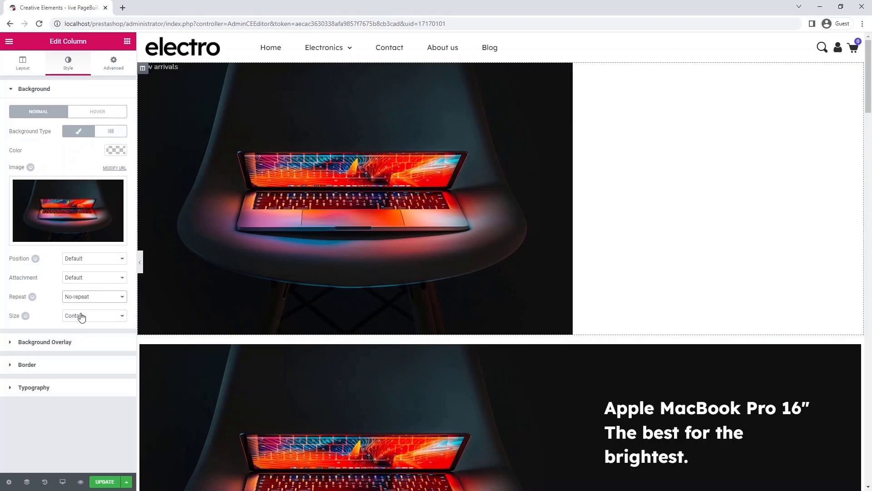
# Set the column's background color to #0f0f0f.
pyautogui.click(111, 151)
pyautogui.click(29, 151)
pyautogui.write('#0f0f0f')
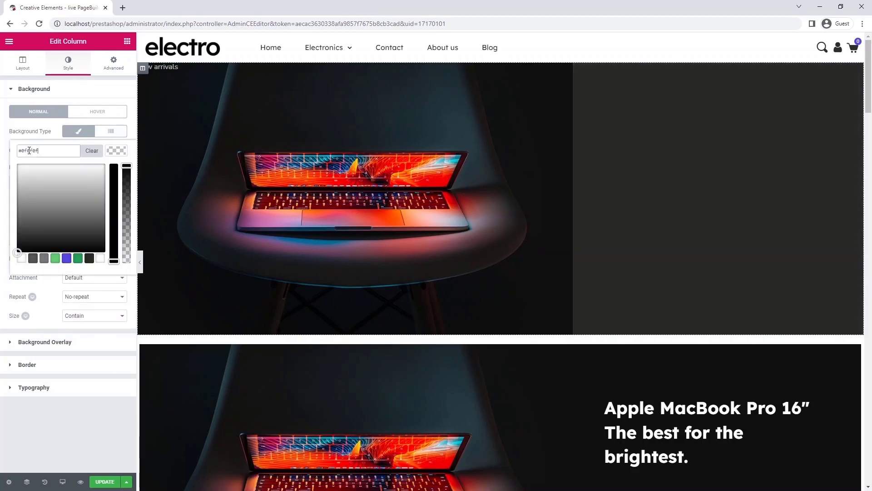
# Align the column's content vertically to Middle and set its padding to 0 top, 5 right, 0 bottom and 64 left in percent.
pyautogui.click(18, 68)
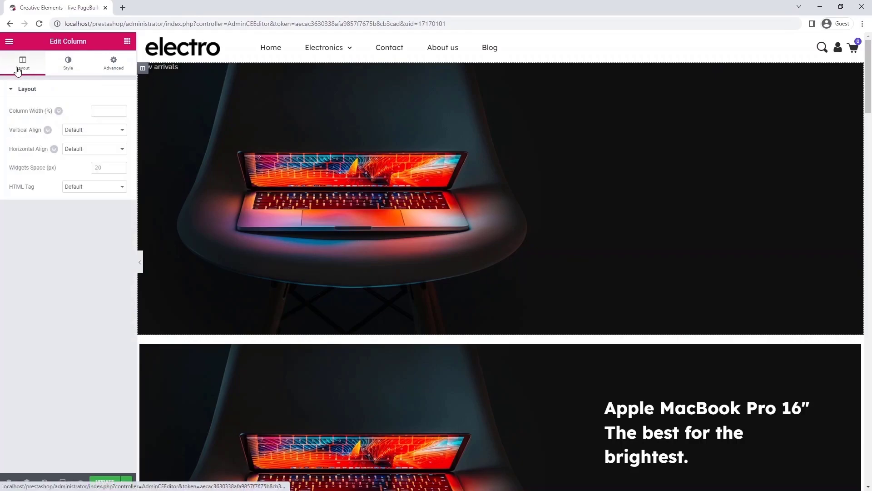
pyautogui.click(71, 131)
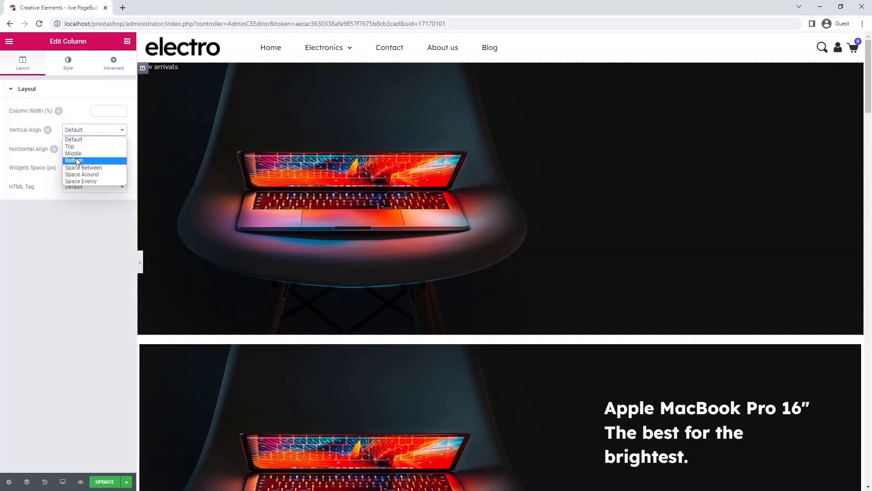
pyautogui.click(76, 154)
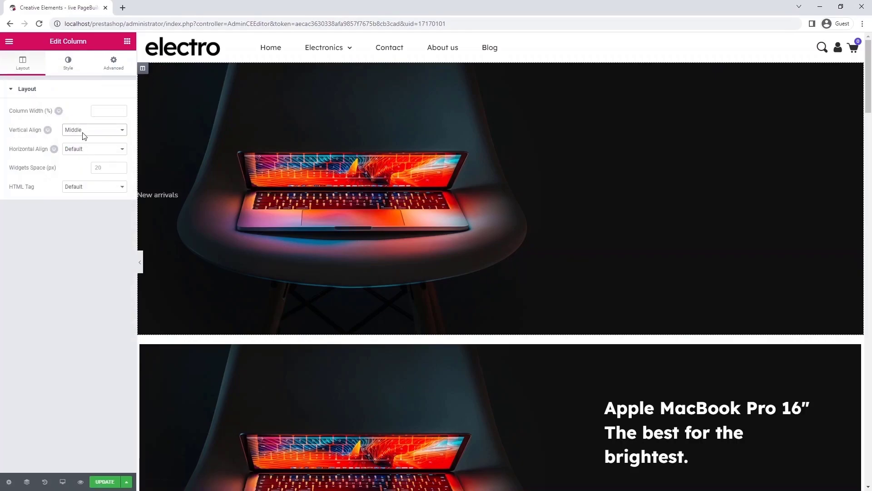
pyautogui.click(112, 67)
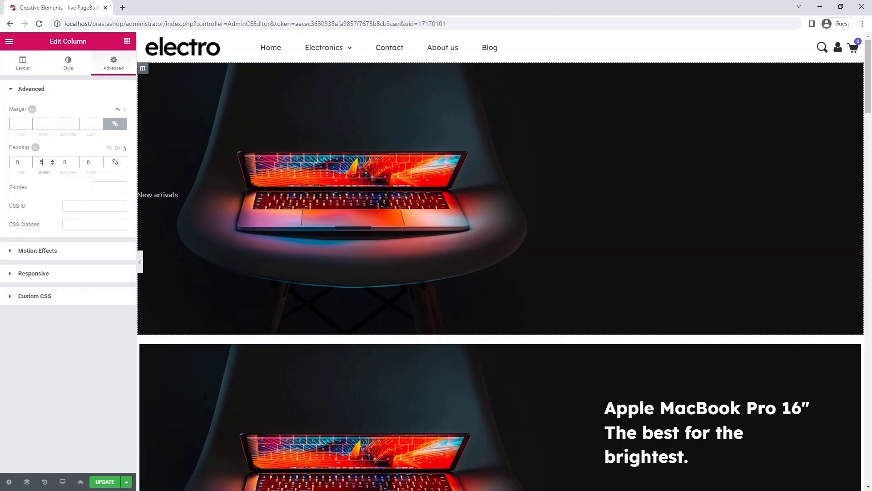
pyautogui.click(89, 162)
pyautogui.write('64')
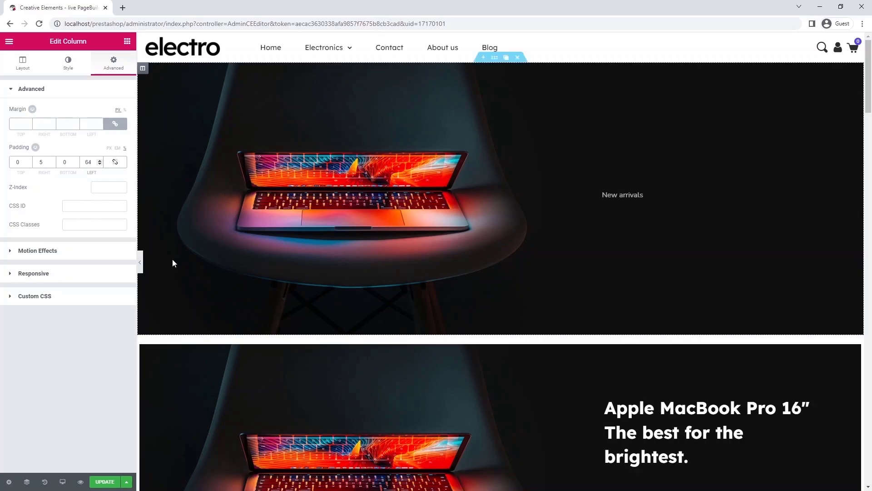
# Add a Call to Action widget beneath the "New arrivals" text in the upper column and remove its placeholder image.
pyautogui.scroll(-2, 683, 263)
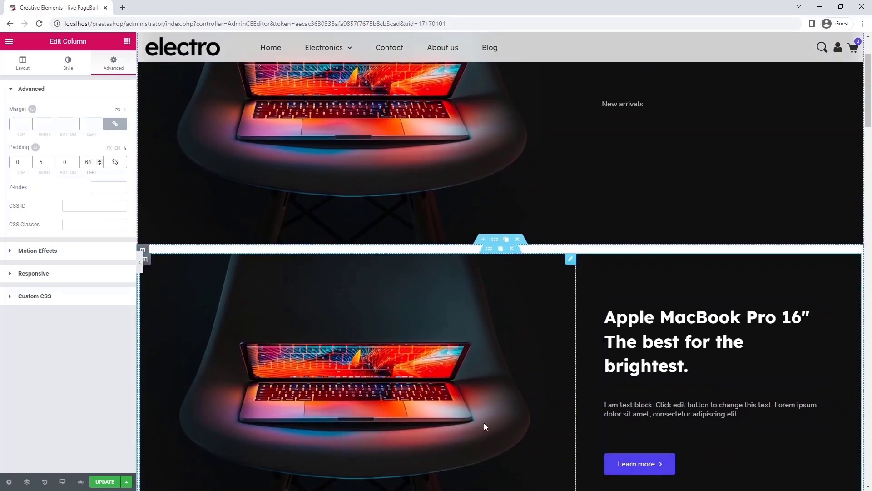
pyautogui.click(123, 42)
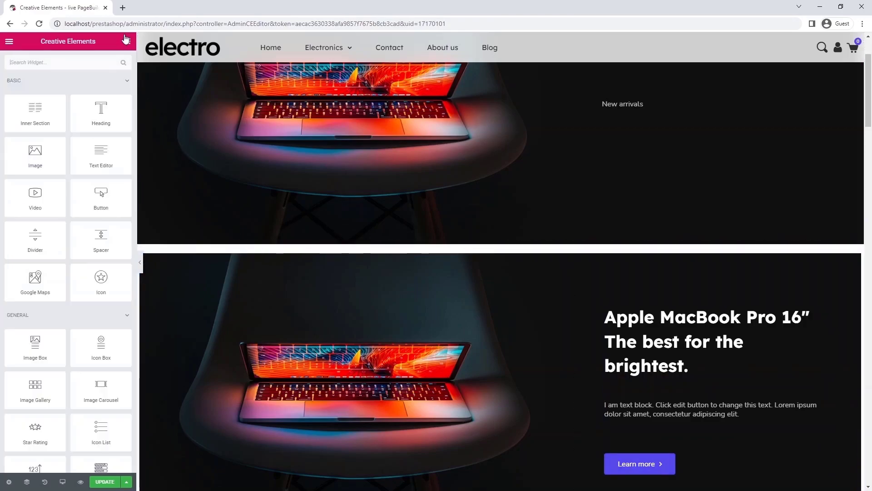
pyautogui.write('call')
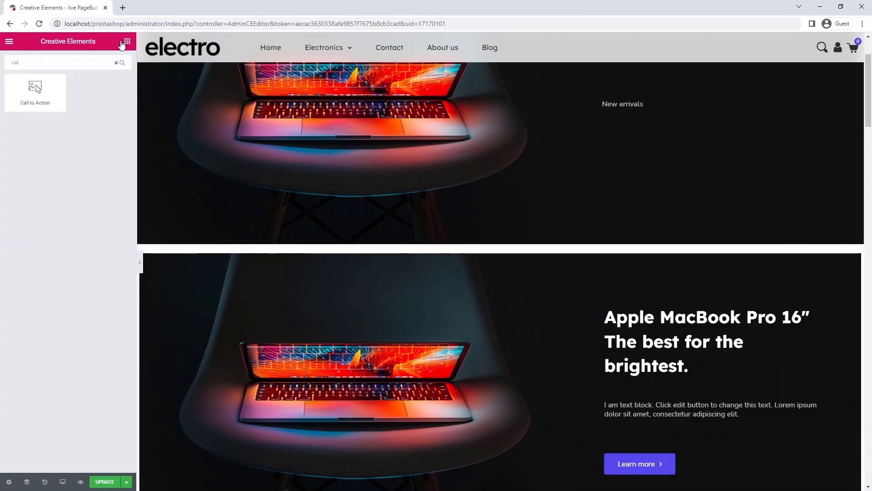
pyautogui.moveTo(35, 91); pyautogui.dragTo(626, 111)
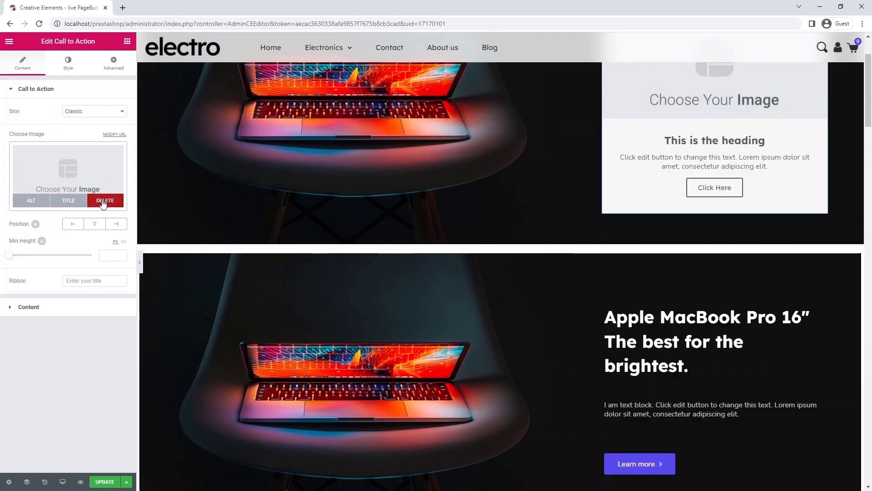
pyautogui.click(103, 203)
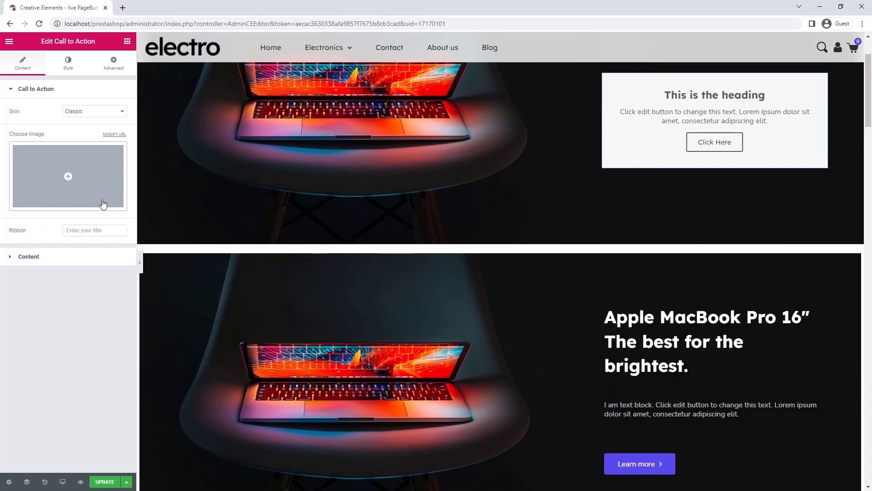
# Set the Call to Action title to "Apple MacBook Pro 16" <br> The best for the brightest.".
pyautogui.click(49, 260)
pyautogui.click(66, 171)
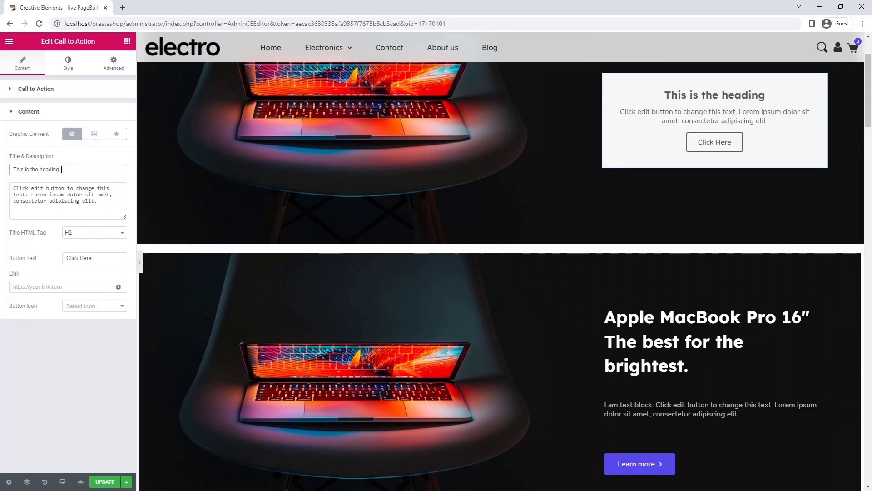
pyautogui.write('Apple MacBook Pro 16" <br> The best for the brightest.')
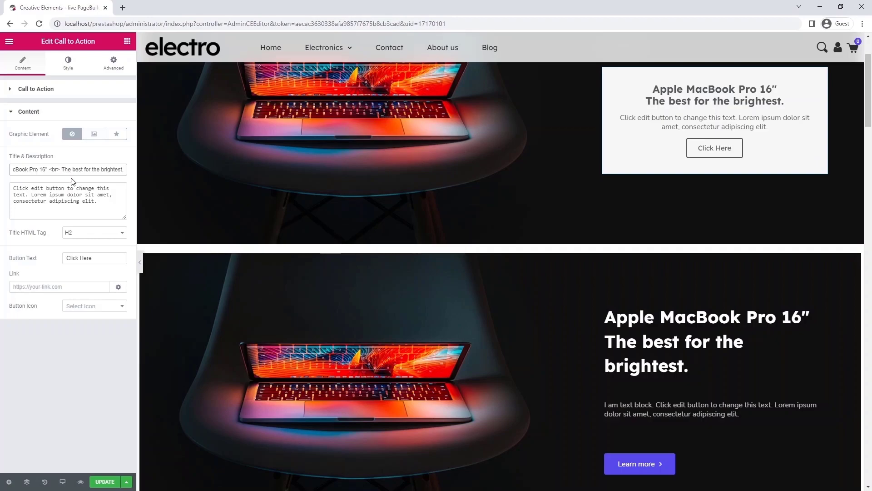
# Set the Call to Action button text to "Learn more" and give the button the angle-right icon.
pyautogui.click(97, 258)
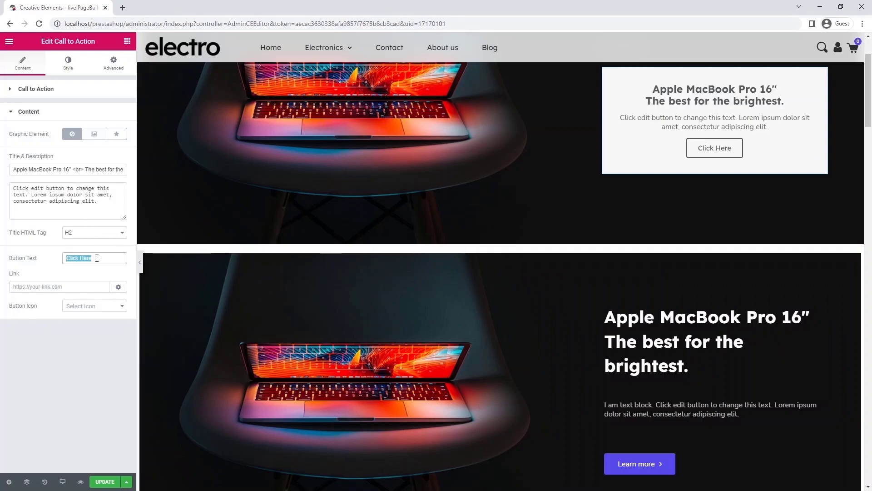
pyautogui.click(97, 306)
pyautogui.write('angl')
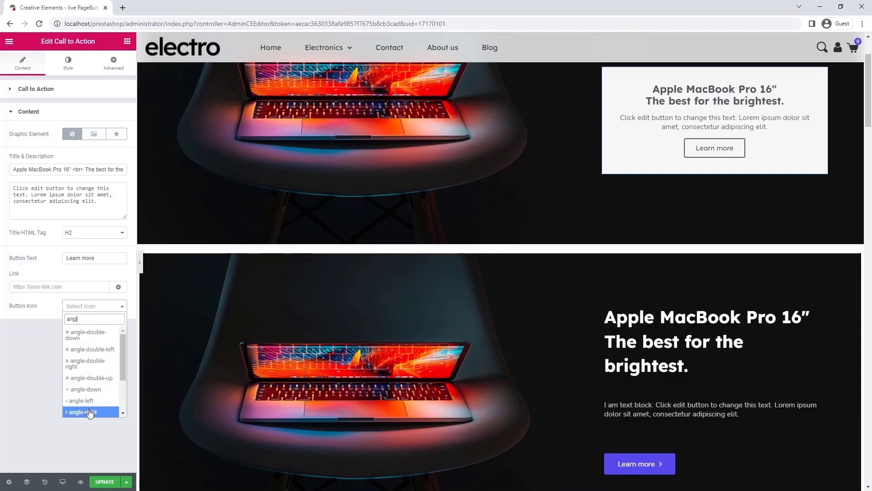
pyautogui.click(89, 412)
# Position the button icon after the text with an icon spacing of 10.
pyautogui.click(86, 326)
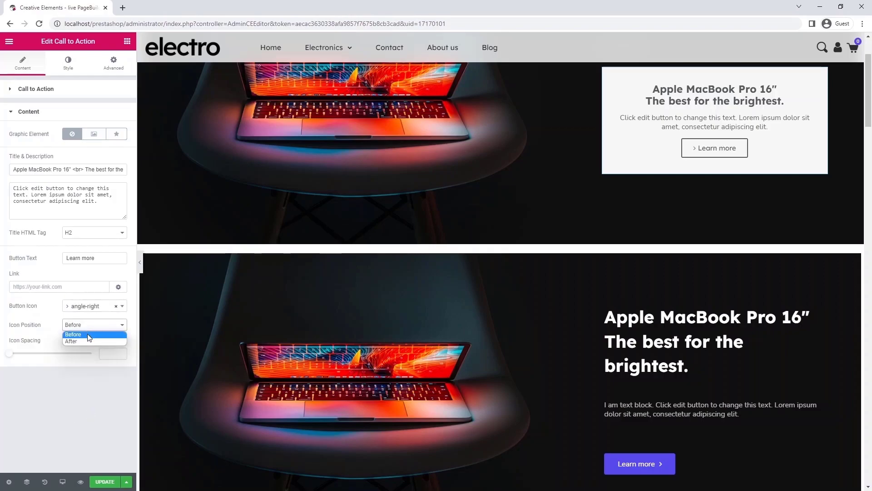
pyautogui.click(88, 339)
pyautogui.click(109, 353)
pyautogui.write('10')
# Left-align the Call to Action box and set its padding to 0 on all sides.
pyautogui.click(61, 71)
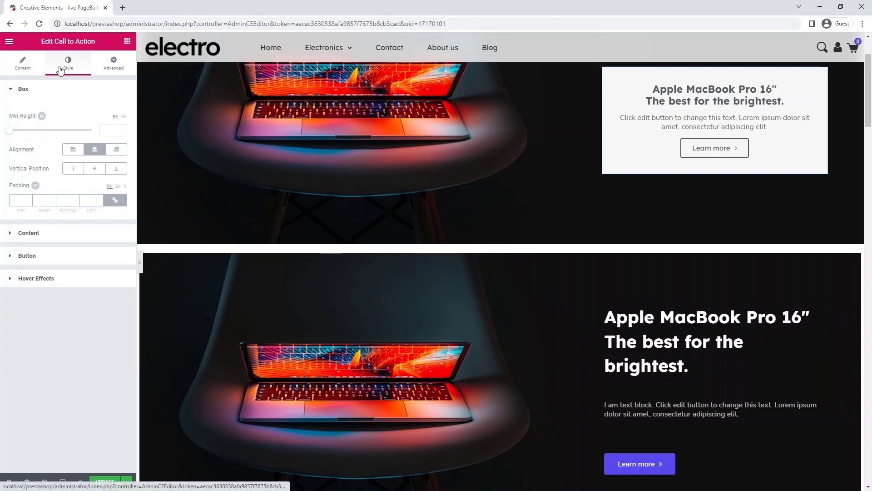
pyautogui.click(73, 149)
pyautogui.click(89, 200)
pyautogui.write('0')
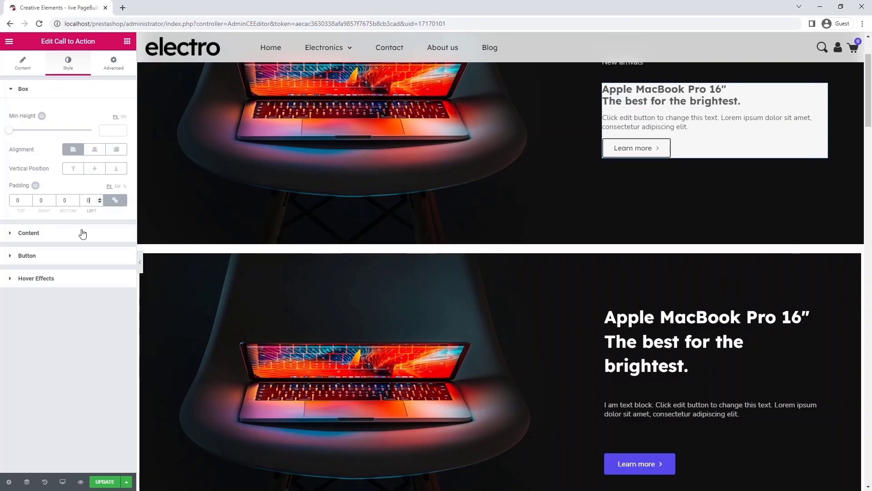
# Set the spacing of both the Call to Action title and description to 50.
pyautogui.click(82, 234)
pyautogui.write('50')
pyautogui.click(109, 232)
pyautogui.write('50')
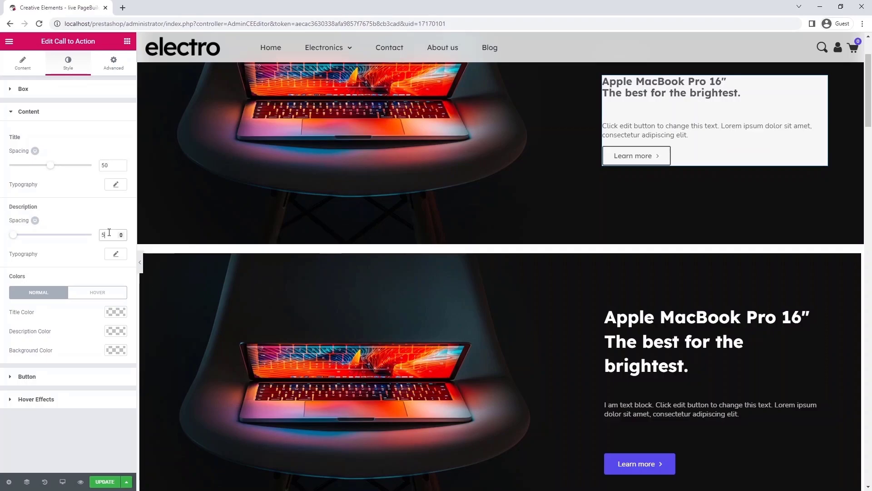
# Set the title typography to a size of 38 px and a line height of 1.4 em.
pyautogui.click(114, 185)
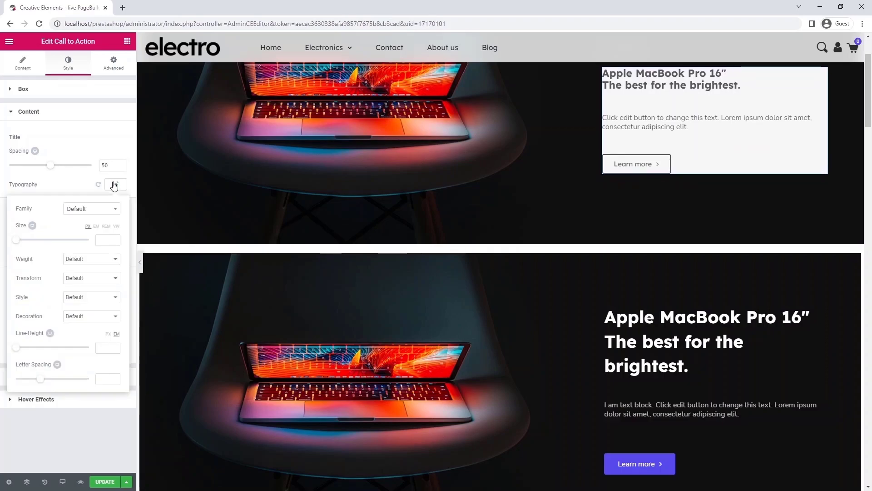
pyautogui.click(108, 239)
pyautogui.write('38')
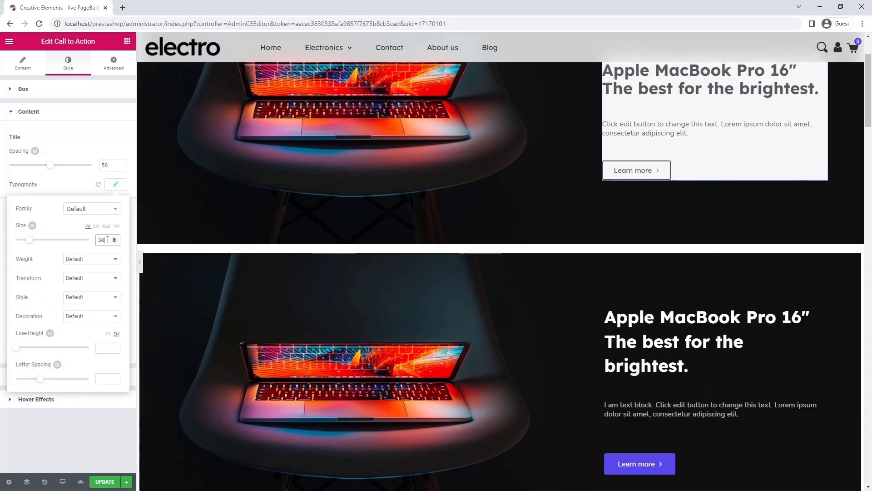
pyautogui.click(102, 346)
pyautogui.write('1.4')
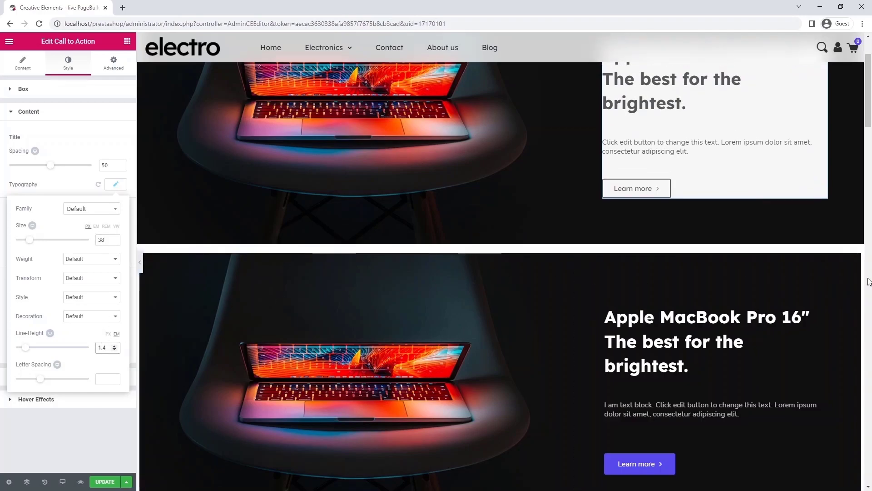
pyautogui.moveTo(871, 108); pyautogui.dragTo(871, 106)
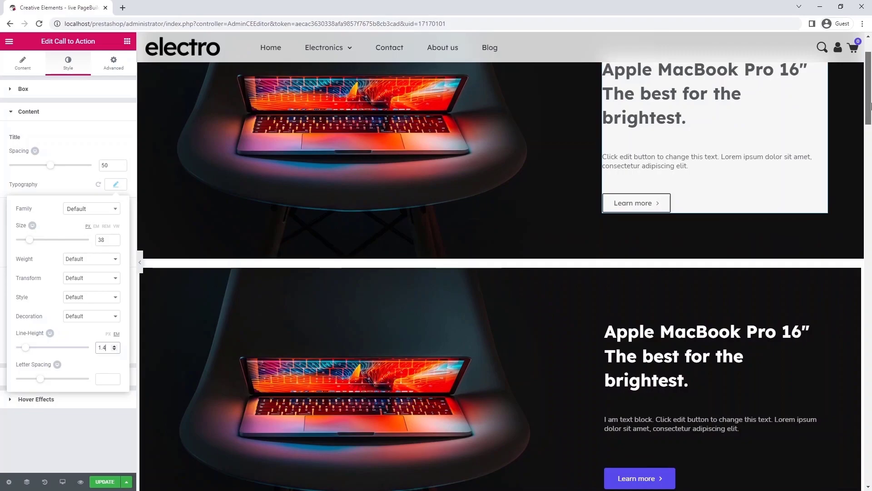
pyautogui.click(107, 189)
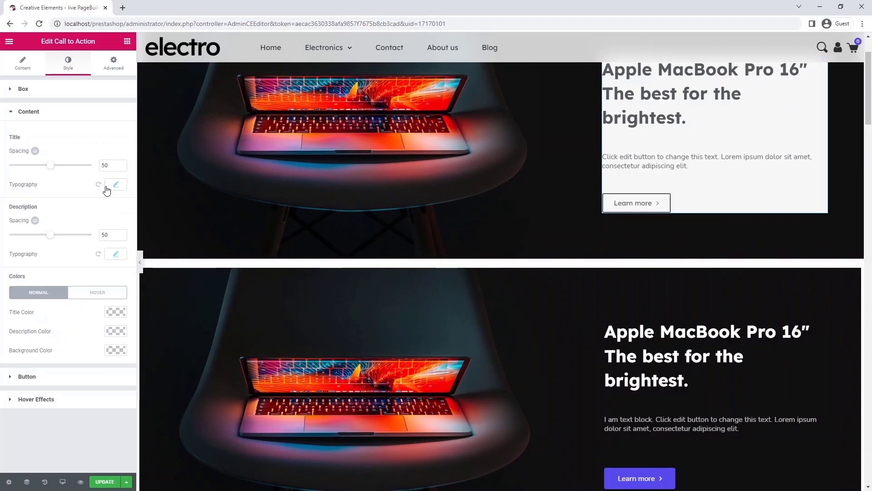
# Set the title color to #ffffff and the description color to rgba(255,255,255,0.8).
pyautogui.click(107, 314)
pyautogui.click(100, 422)
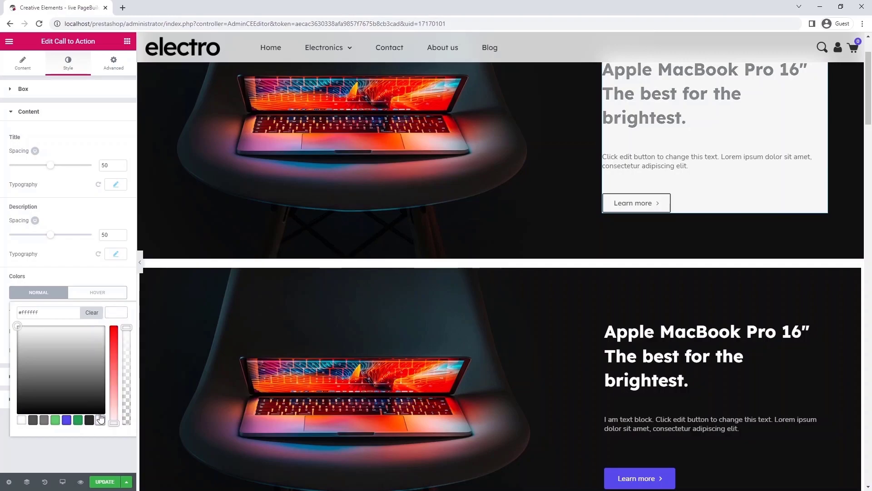
pyautogui.click(111, 313)
pyautogui.click(114, 333)
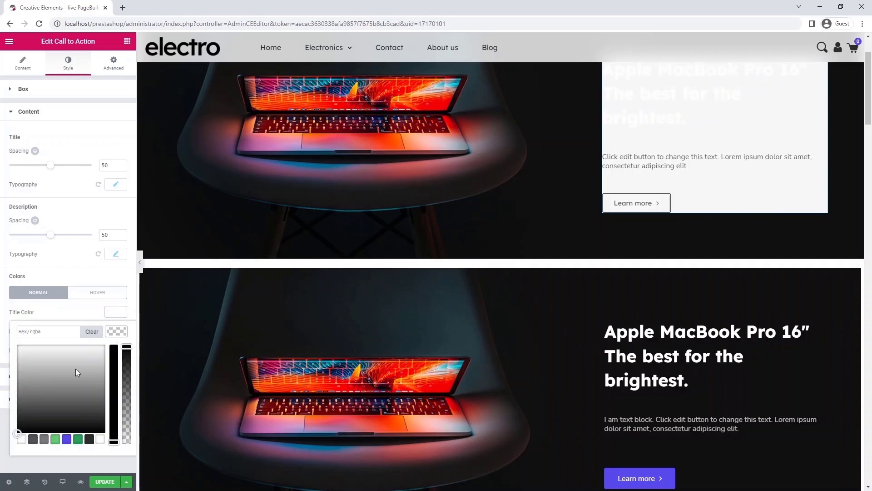
pyautogui.click(21, 439)
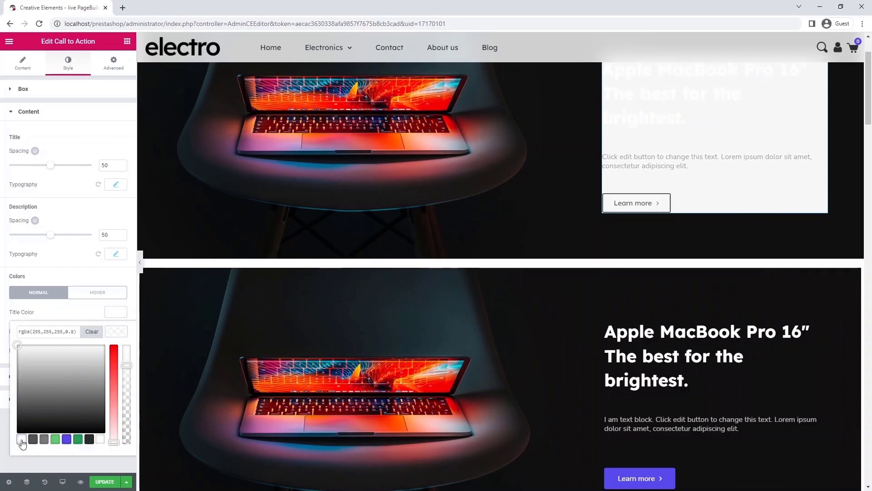
# Make the background color of the Call to Action content fully transparent.
pyautogui.click(116, 332)
pyautogui.click(116, 350)
pyautogui.moveTo(128, 366); pyautogui.dragTo(133, 473)
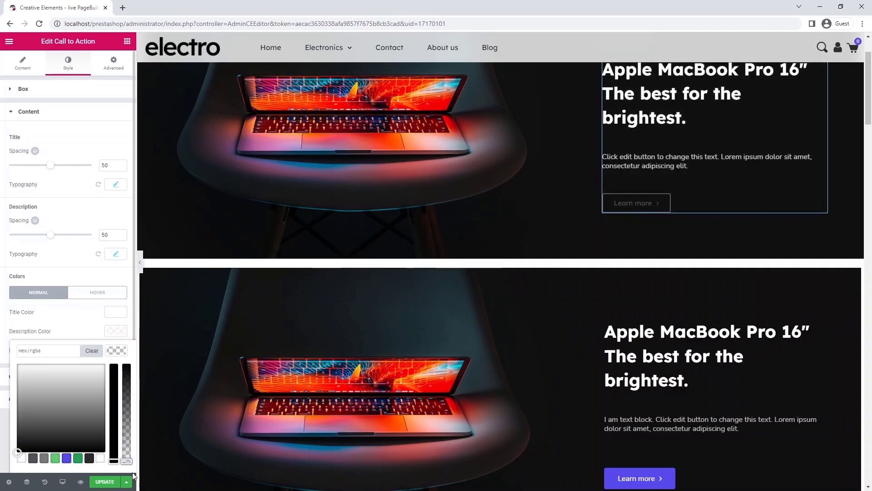
pyautogui.click(122, 352)
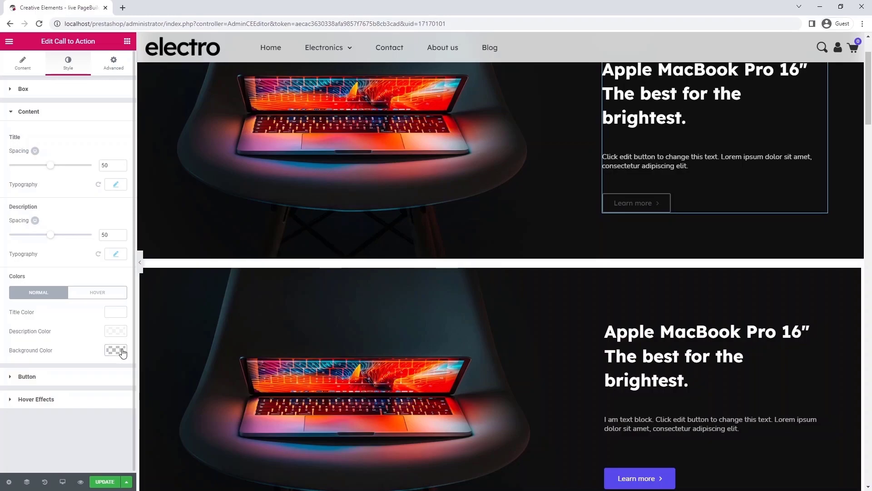
# Set the Call to Action button size to Medium and its font family to Nunito Sans.
pyautogui.click(96, 377)
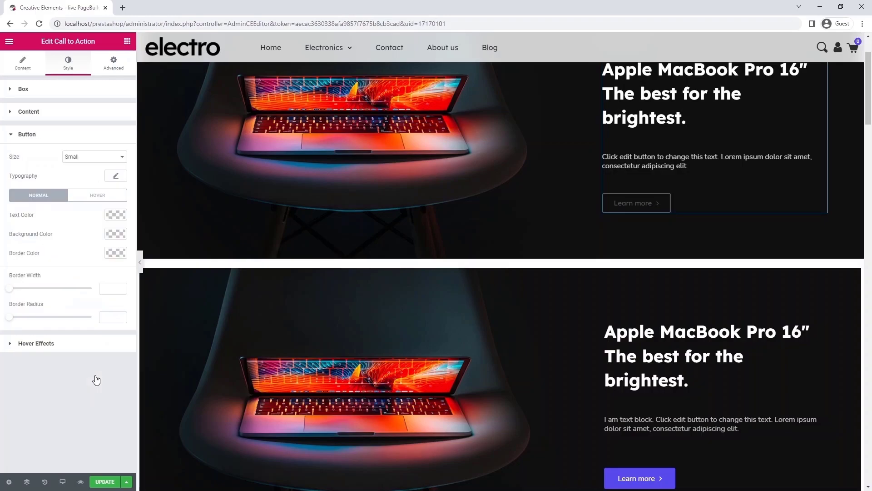
pyautogui.click(104, 157)
pyautogui.click(104, 181)
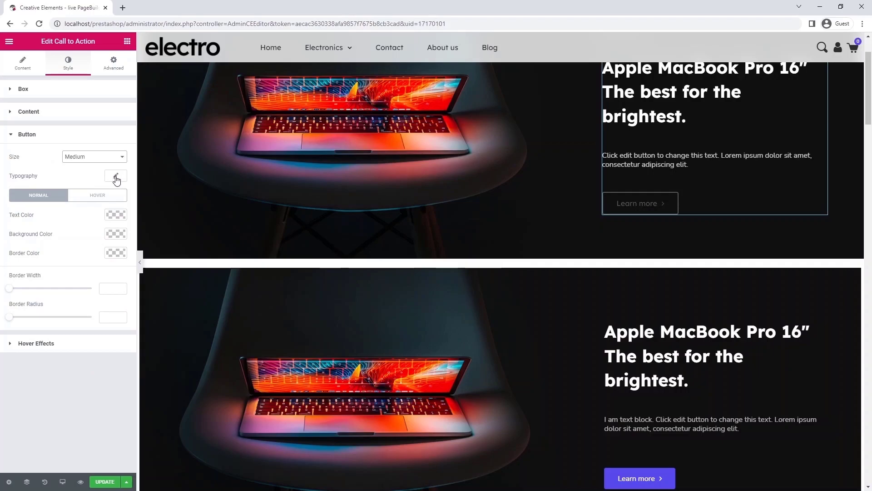
pyautogui.click(116, 177)
pyautogui.click(104, 202)
pyautogui.write('nun')
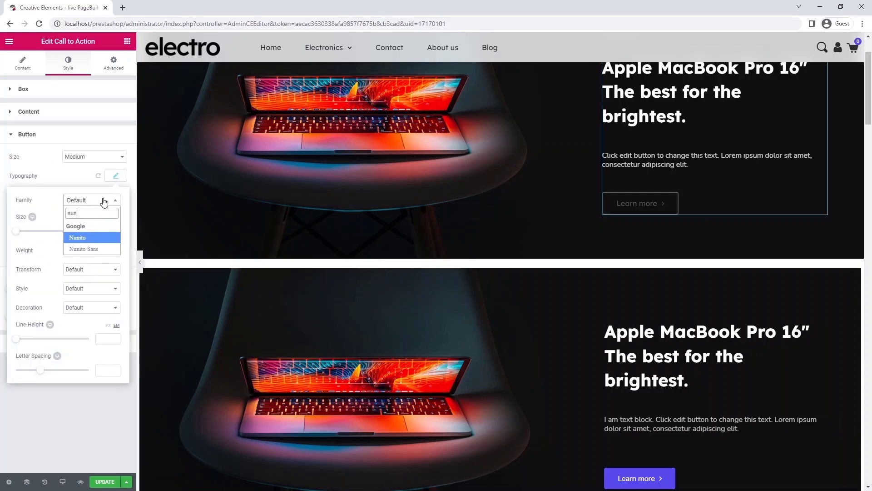
pyautogui.click(103, 250)
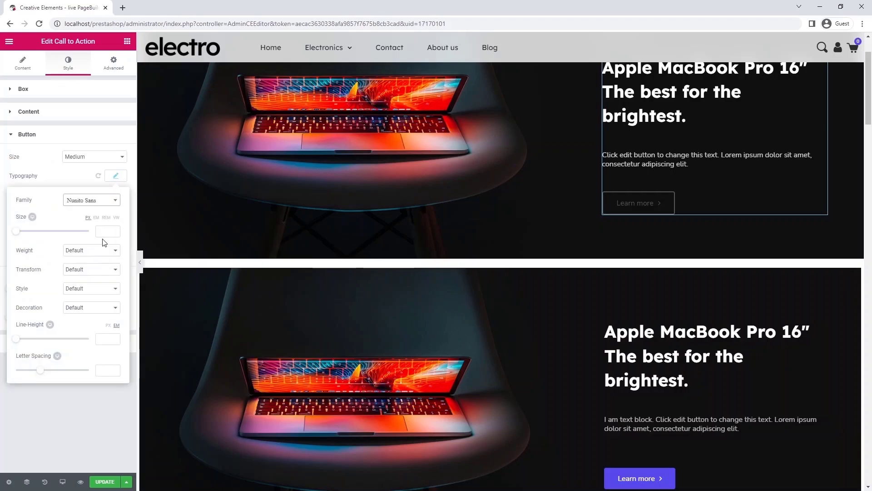
pyautogui.click(117, 179)
# Give the Learn more button white text, the purple palette color as background and a border width of 0.
pyautogui.click(117, 216)
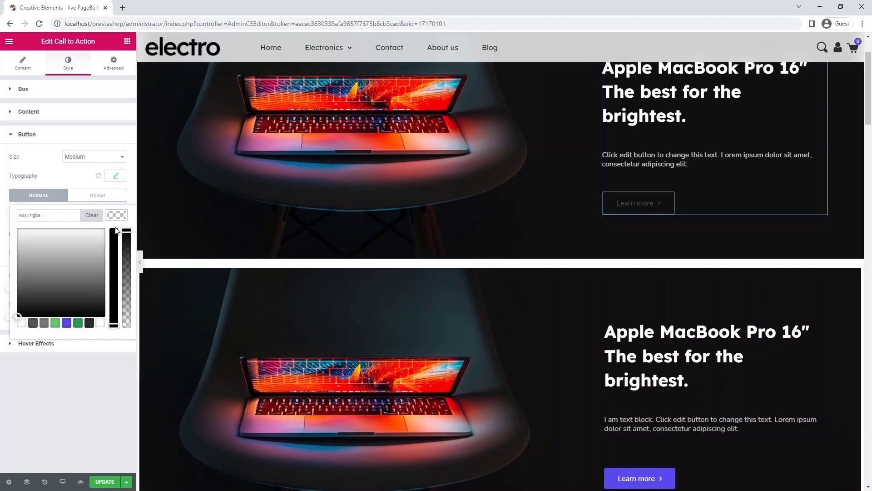
pyautogui.click(100, 323)
pyautogui.click(117, 219)
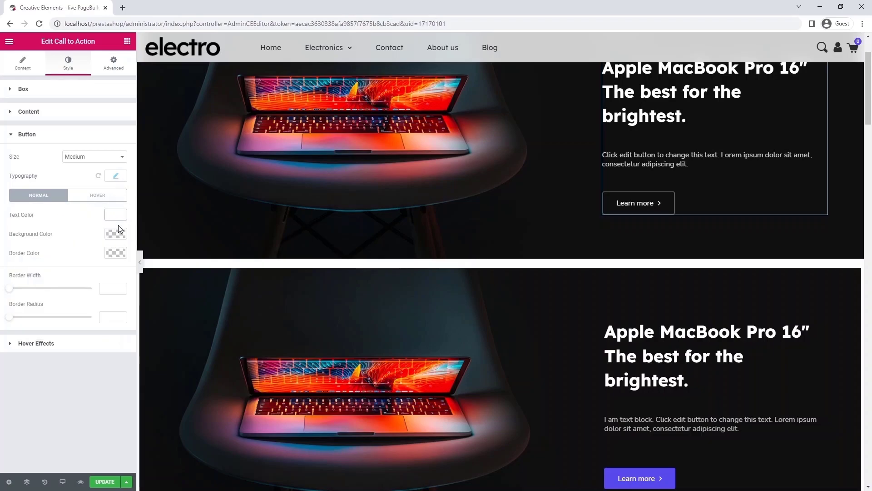
pyautogui.click(116, 235)
pyautogui.click(67, 340)
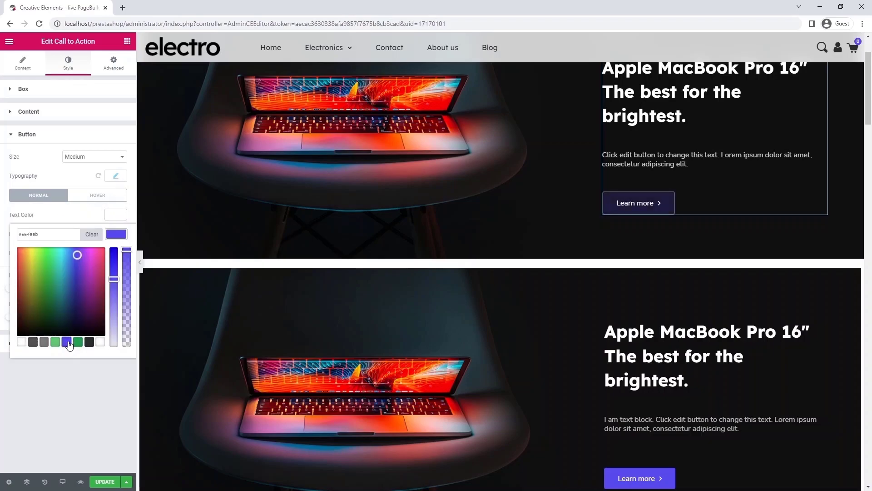
pyautogui.click(116, 234)
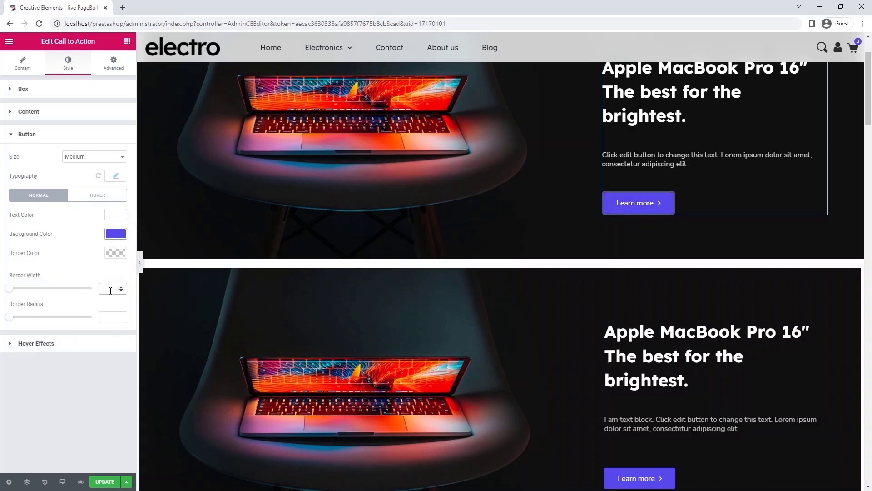
# Set the button's hover background color to #4133e8.
pyautogui.click(117, 200)
pyautogui.click(117, 235)
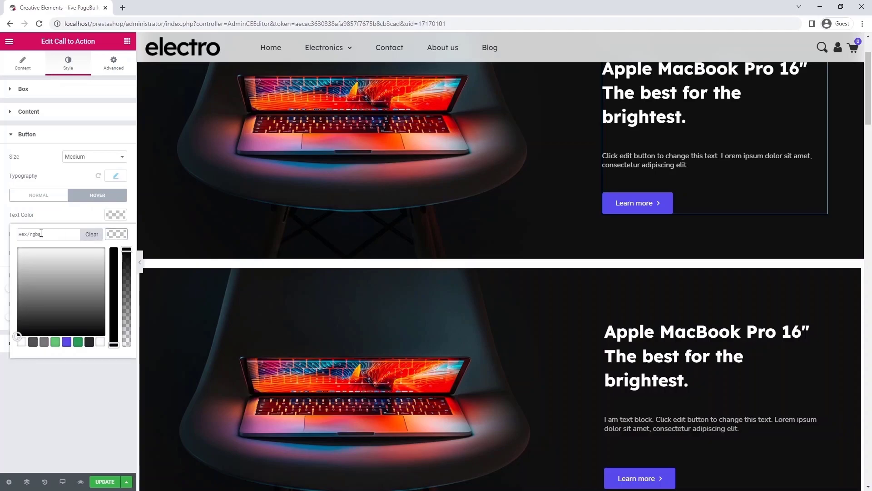
pyautogui.click(26, 233)
pyautogui.write('#4133e8')
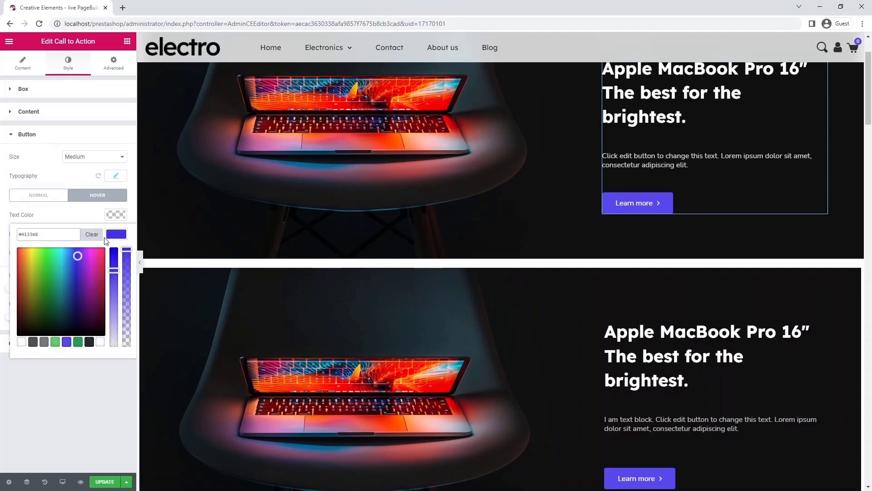
pyautogui.click(118, 238)
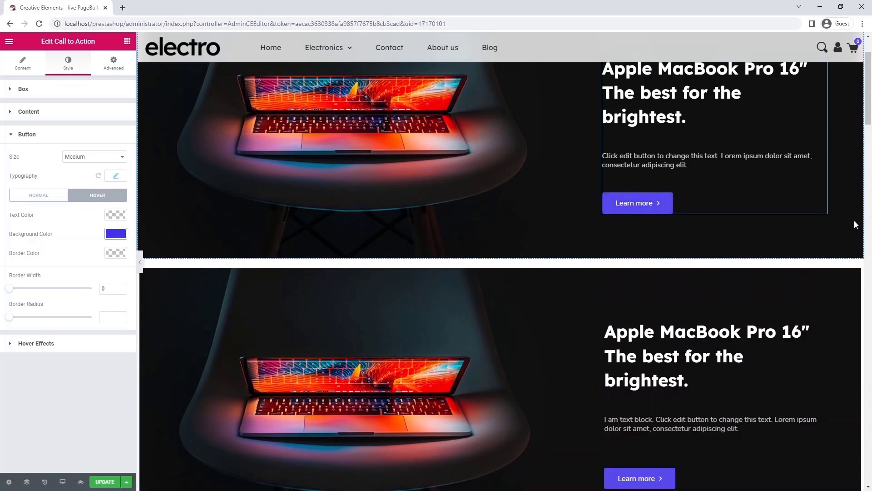
# Delete the old MacBook section below the rebuilt hero section.
pyautogui.scroll(1, 852, 219)
pyautogui.scroll(1, 852, 217)
pyautogui.scroll(-4, 852, 217)
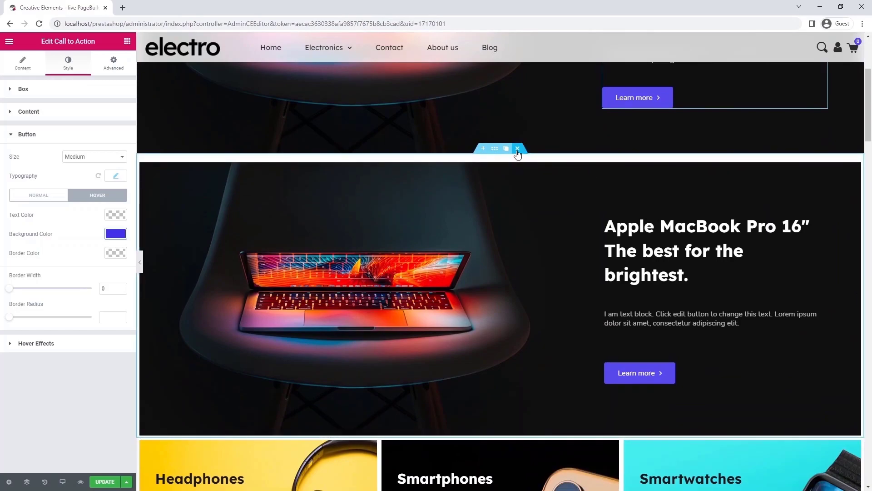
pyautogui.click(517, 154)
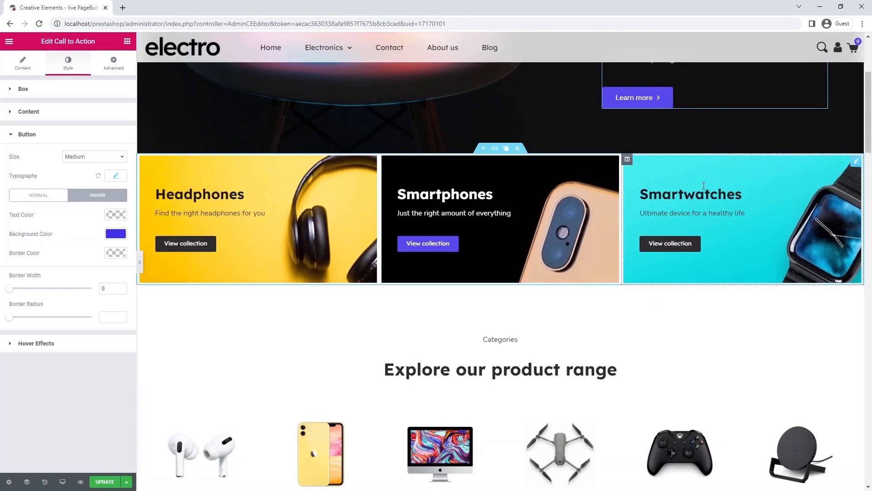
# Move the Smartphones and Smartwatches widgets into the first column, stacked below the Headphones widget.
pyautogui.moveTo(545, 213); pyautogui.dragTo(281, 287)
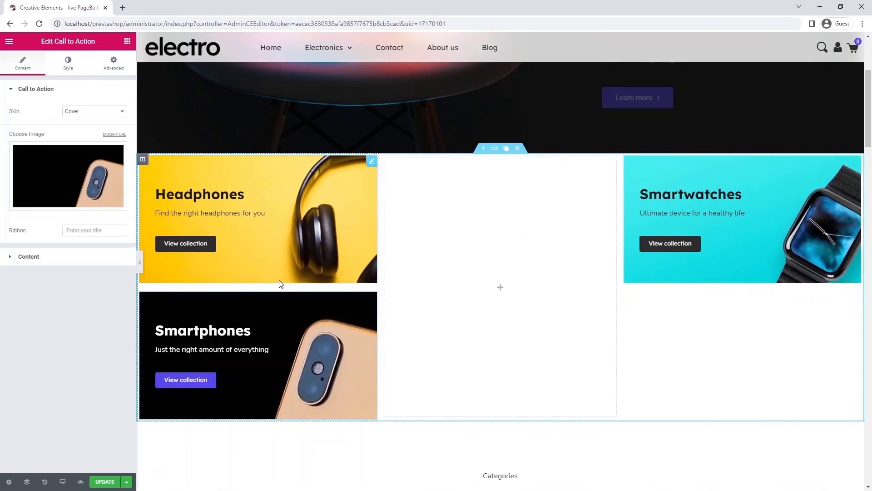
pyautogui.moveTo(857, 168)
pyautogui.moveTo(857, 167); pyautogui.dragTo(282, 422)
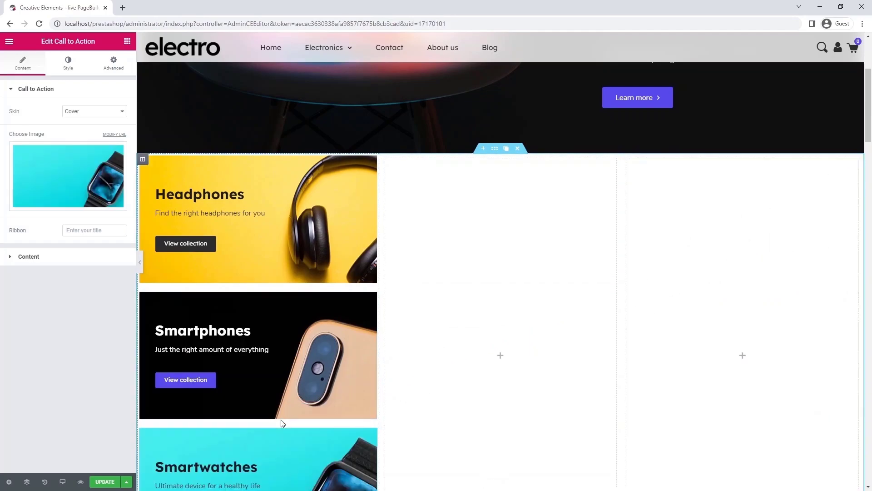
# Delete the two empty columns beside the stacked Headphones, Smartphones and Smartwatches widgets.
pyautogui.scroll(-1, 397, 189)
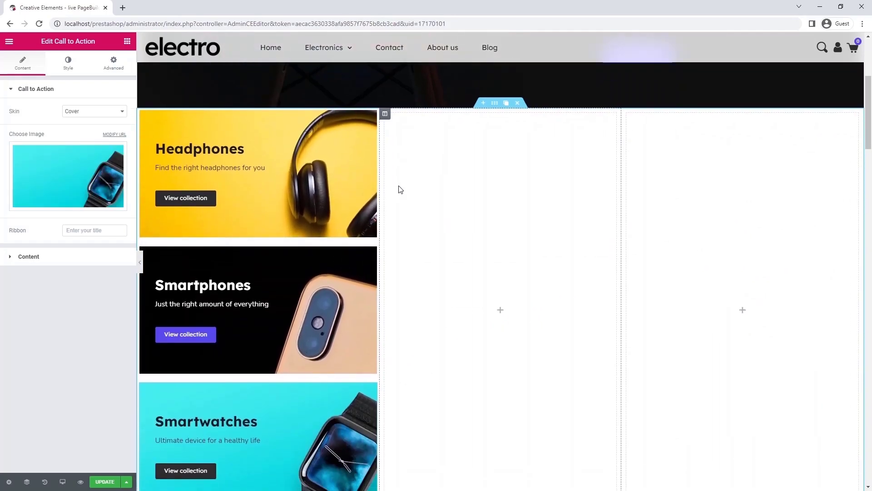
pyautogui.scroll(-1, 398, 189)
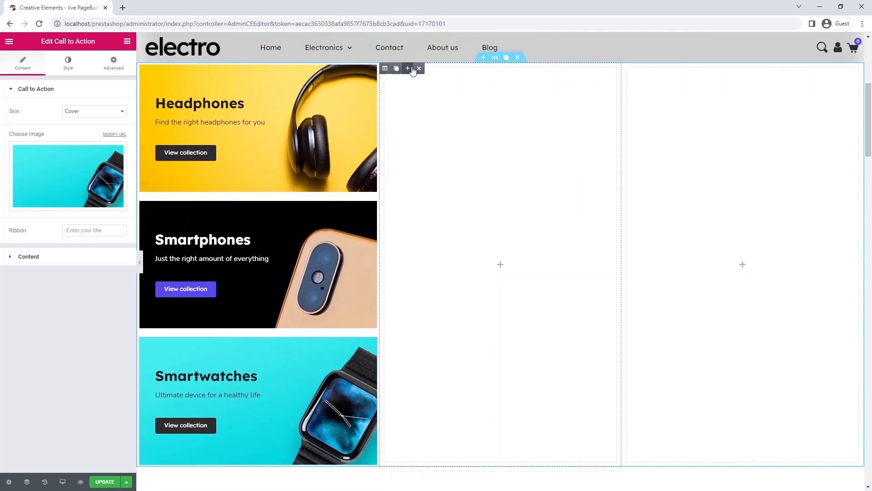
pyautogui.click(420, 69)
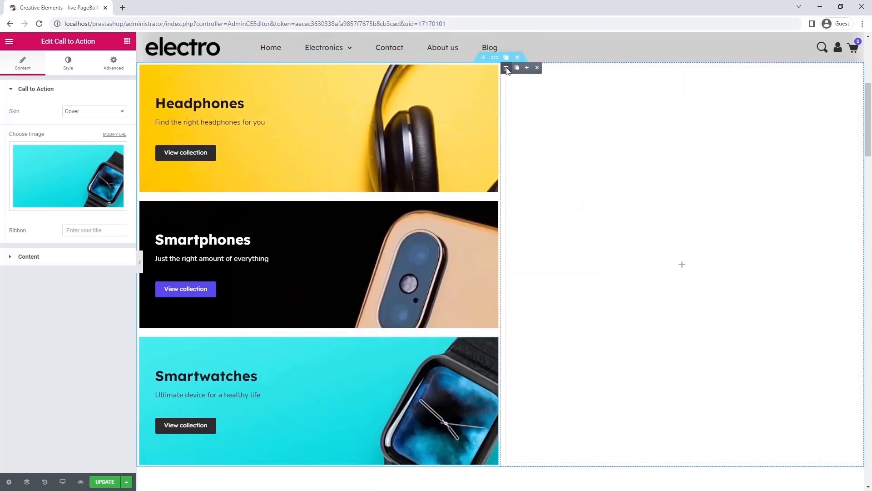
pyautogui.click(540, 68)
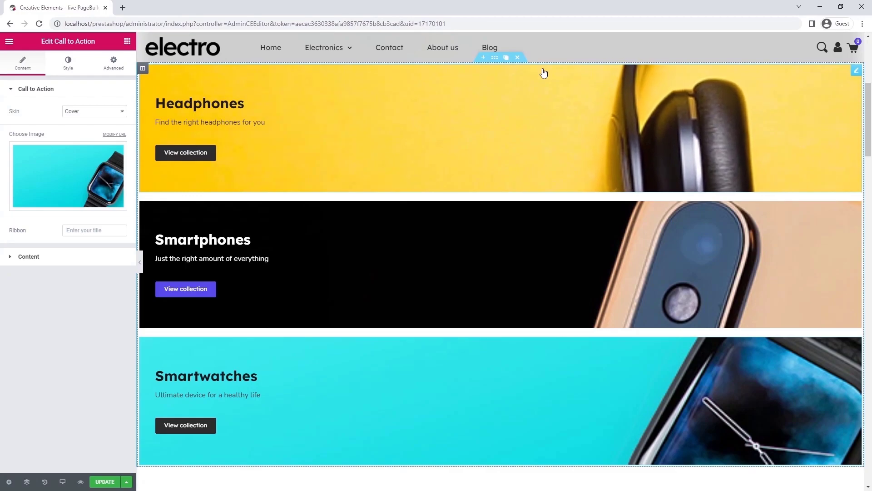
# Give the Headphones widget a custom width of 33.333%.
pyautogui.click(477, 96)
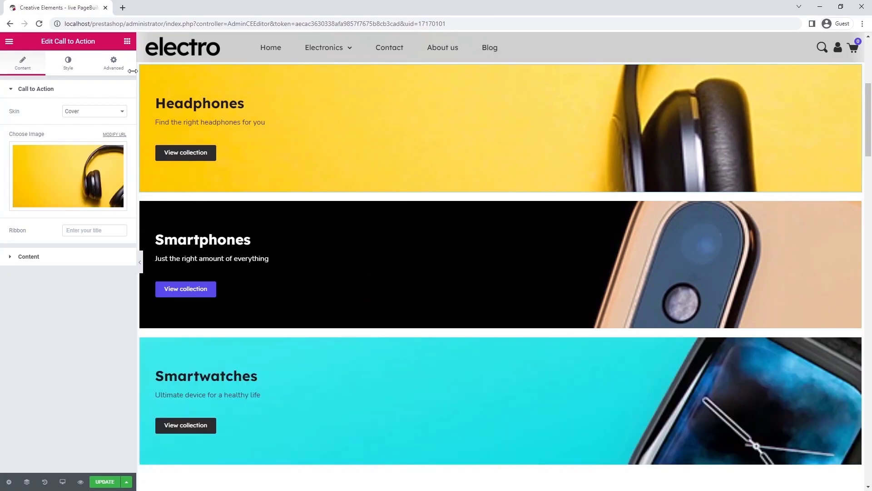
pyautogui.click(129, 67)
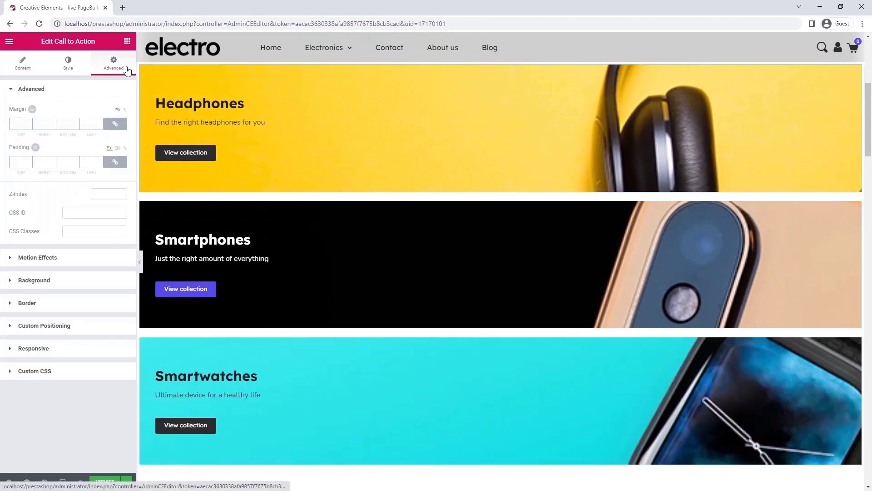
pyautogui.click(72, 326)
pyautogui.click(86, 202)
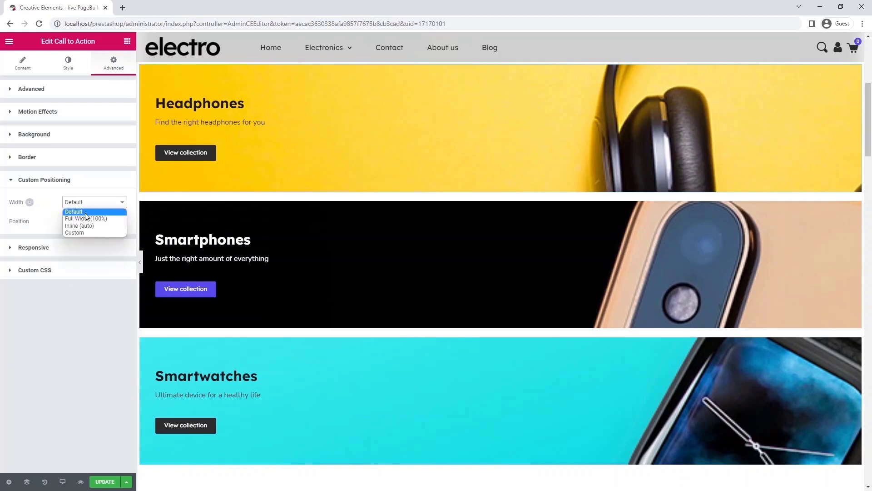
pyautogui.click(83, 230)
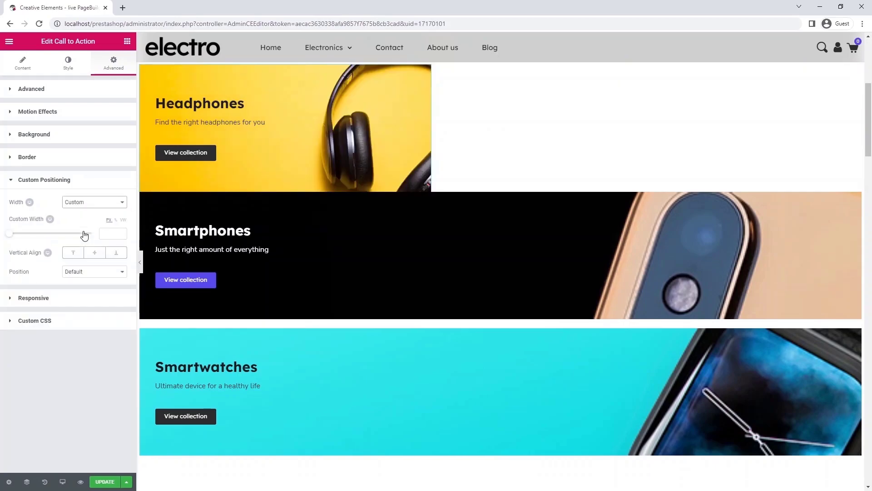
pyautogui.click(113, 232)
pyautogui.write('33.333')
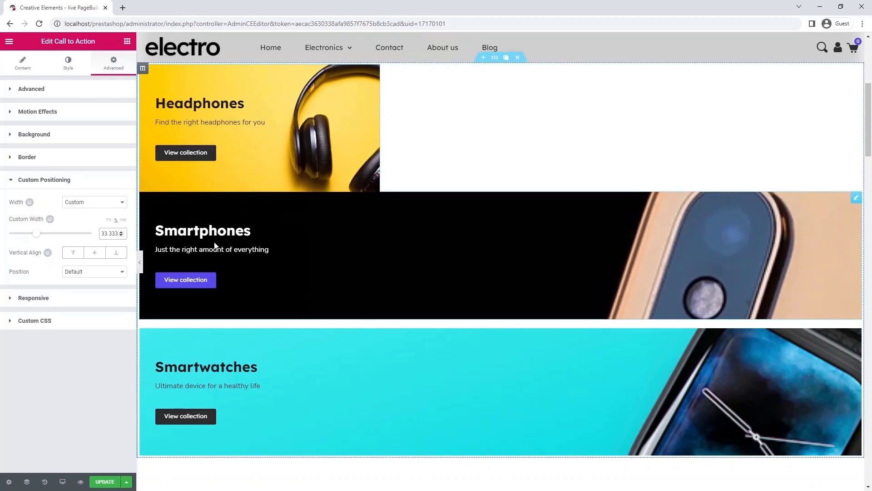
# Give the Smartphones widget a custom width of 33.333%.
pyautogui.click(214, 247)
pyautogui.click(120, 70)
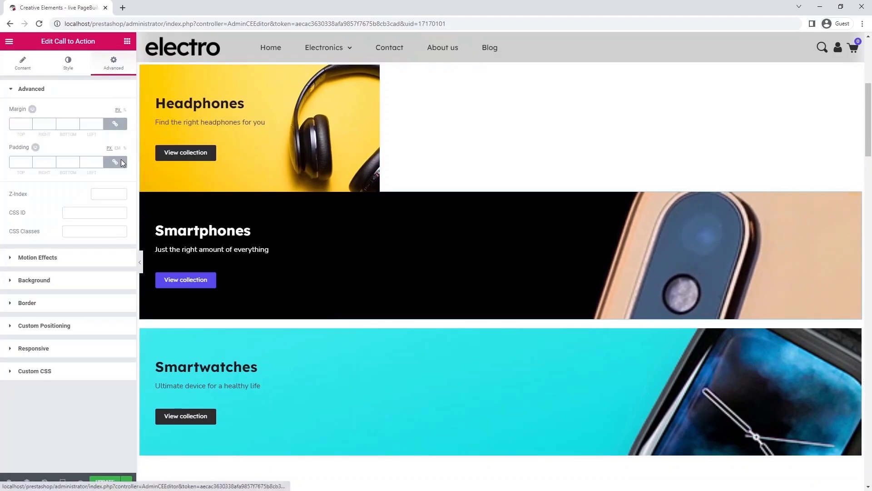
pyautogui.click(118, 336)
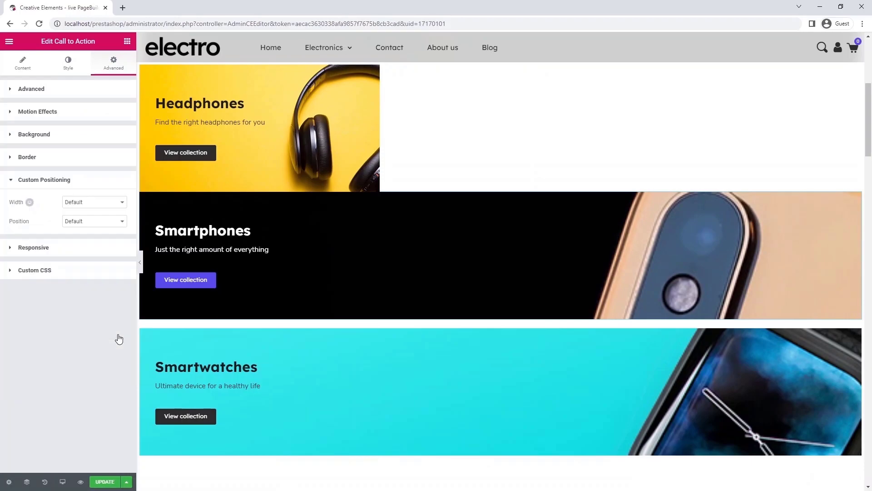
pyautogui.click(105, 205)
pyautogui.click(105, 232)
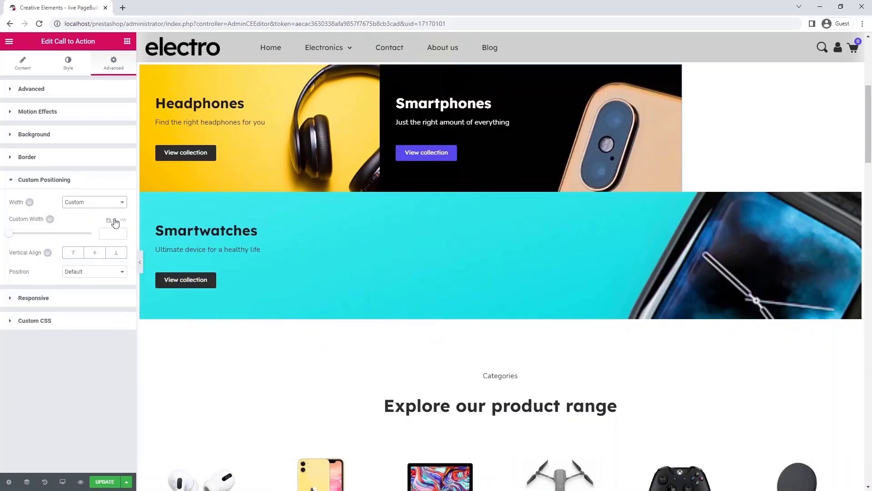
pyautogui.write('33.333')
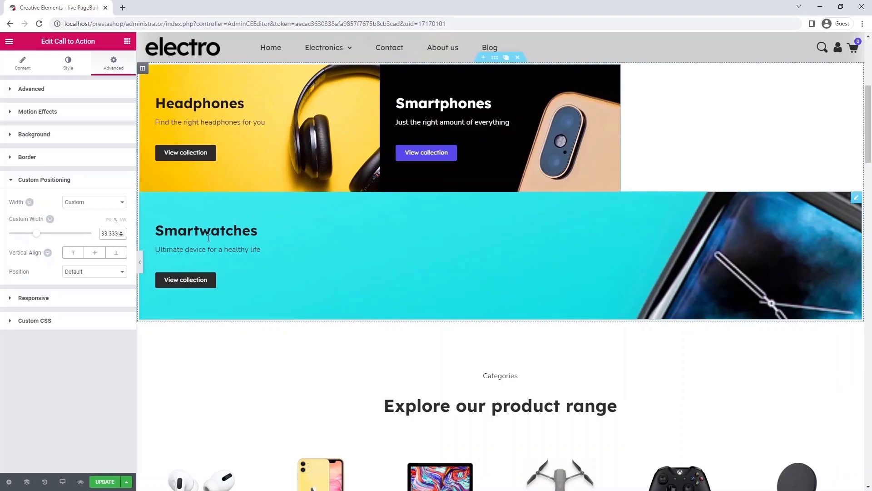
# Give the Smartwatches widget a custom width of 33.333%.
pyautogui.click(499, 255)
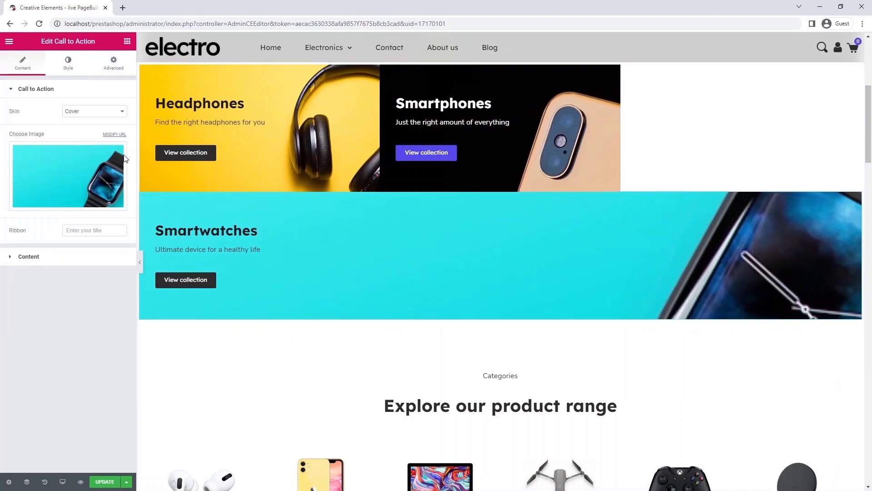
pyautogui.click(113, 64)
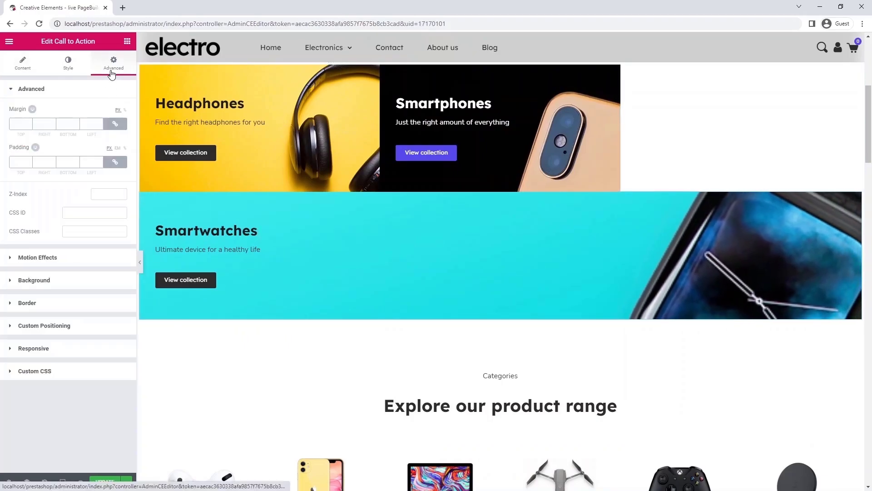
pyautogui.click(103, 325)
pyautogui.click(103, 202)
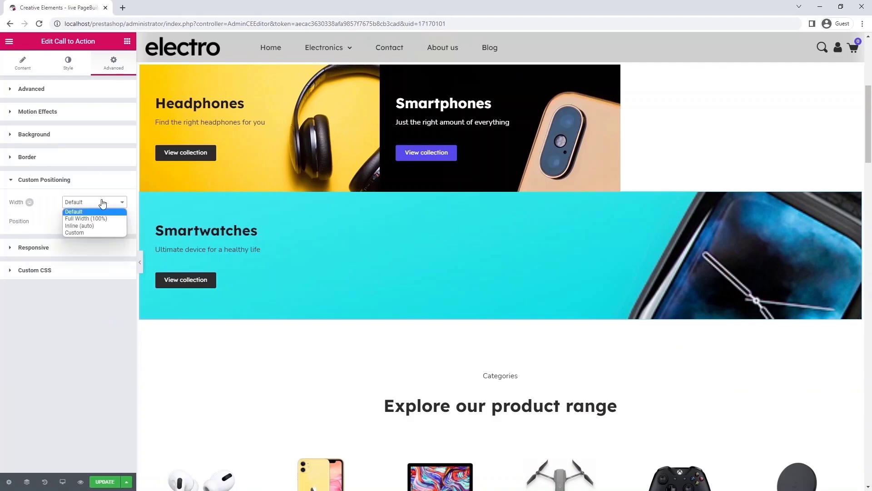
pyautogui.click(100, 229)
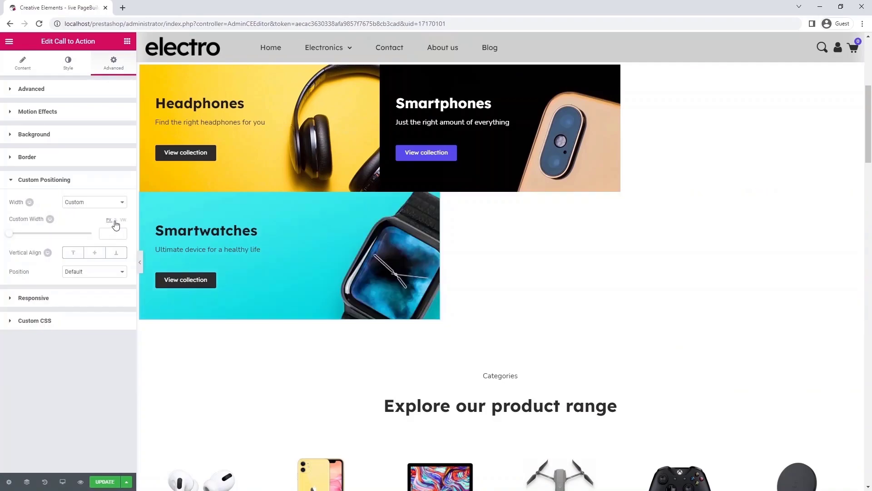
pyautogui.write('33.333')
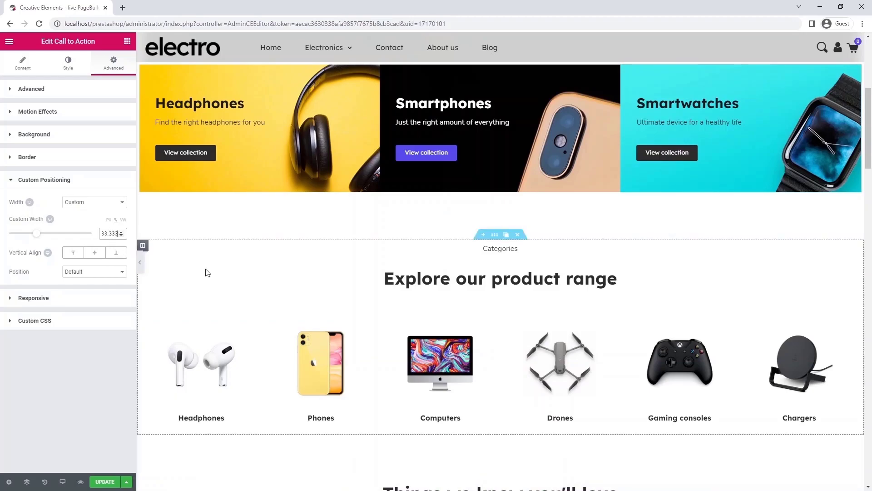
# Give the Headphones banner a right margin of 10 px and the Smartwatches banner a left margin of 10 px.
pyautogui.scroll(1, 273, 268)
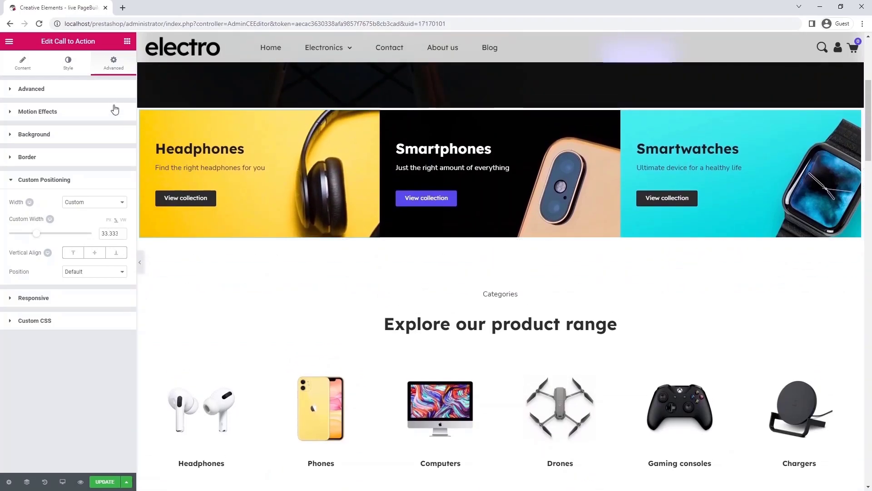
pyautogui.click(107, 91)
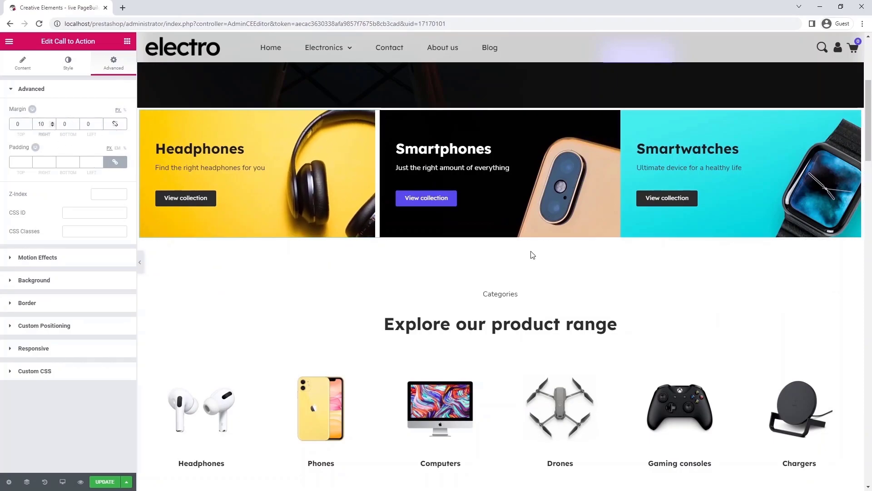
pyautogui.click(737, 180)
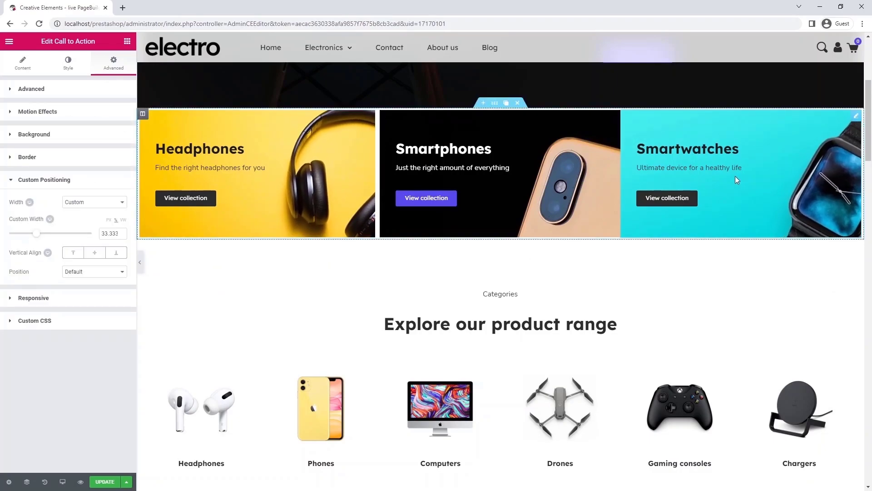
pyautogui.click(119, 90)
pyautogui.click(119, 122)
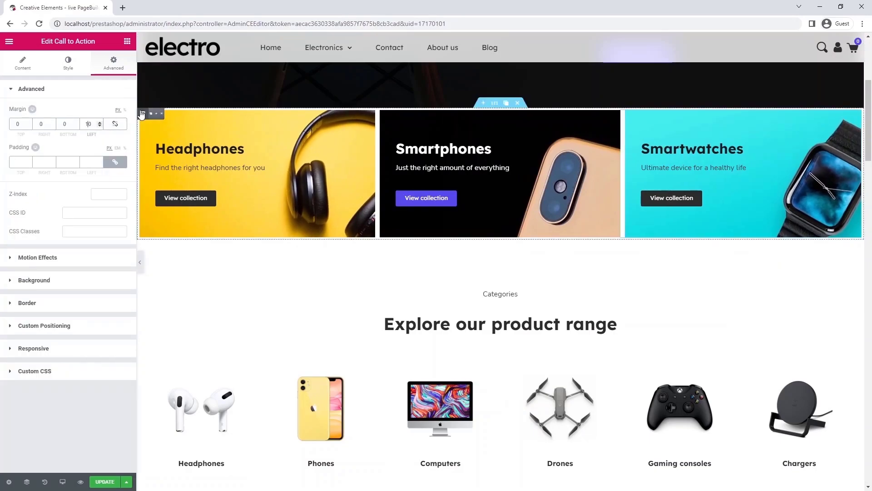
# Set the padding of the column holding the three banners to 0 on all sides and its top margin to 10 px.
pyautogui.click(142, 113)
pyautogui.click(118, 70)
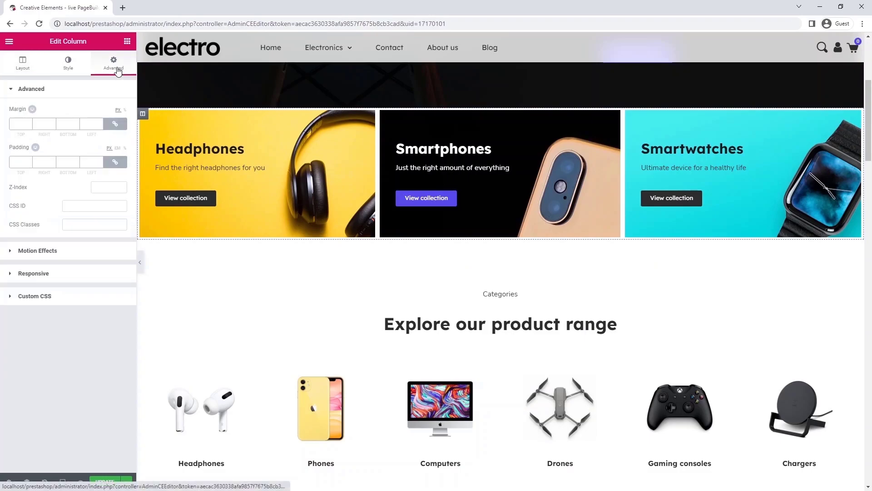
pyautogui.click(89, 162)
pyautogui.write('0')
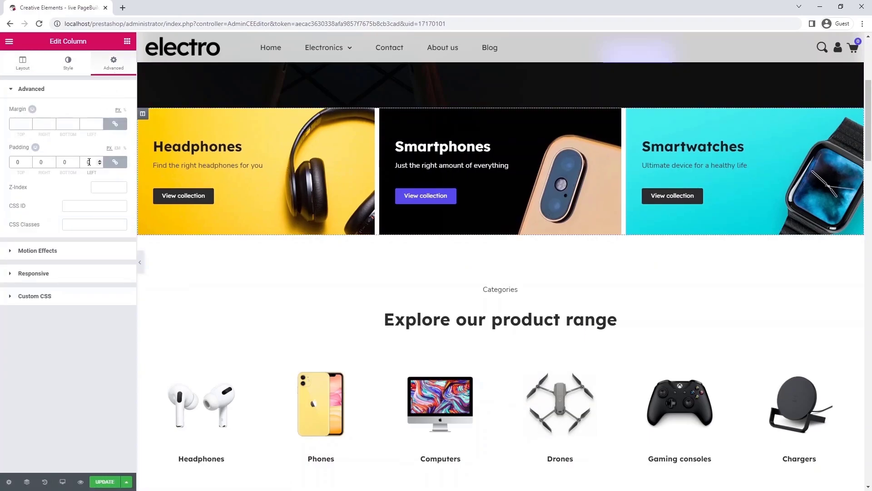
pyautogui.click(15, 124)
pyautogui.write('1')
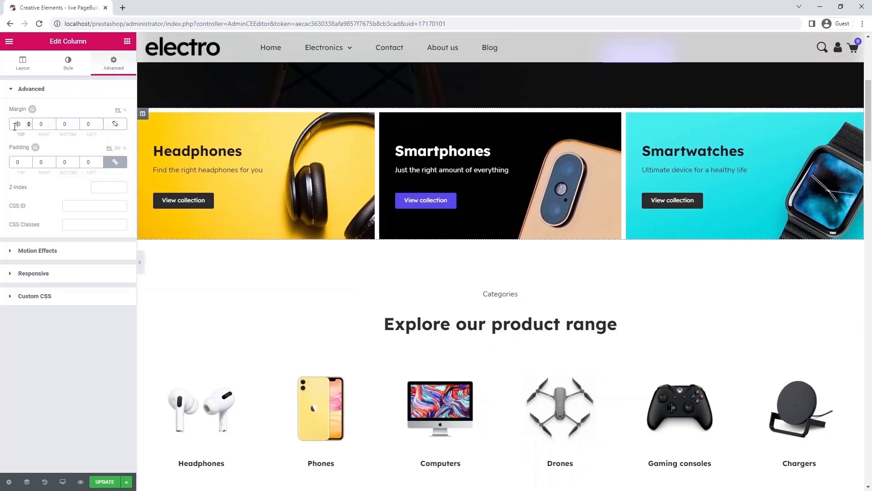
pyautogui.click(140, 261)
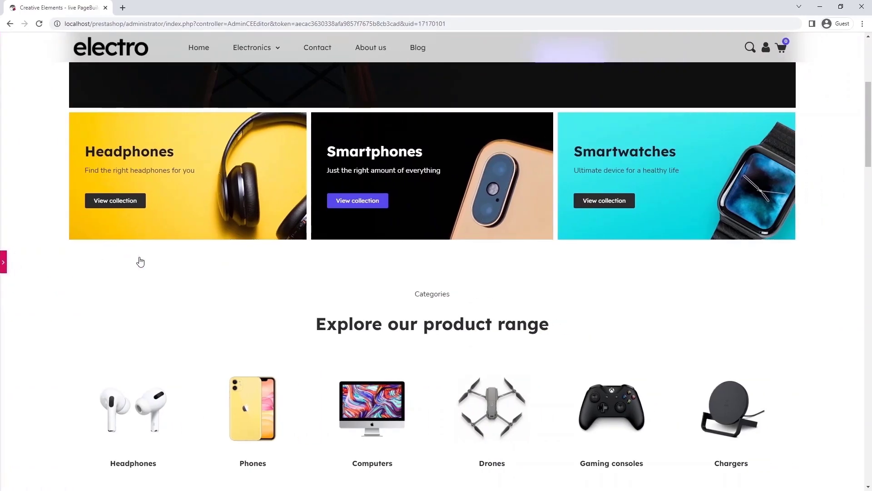
pyautogui.click(6, 256)
# Add a Call to Action widget directly below the three banners and remove its placeholder image.
pyautogui.scroll(-2, 436, 296)
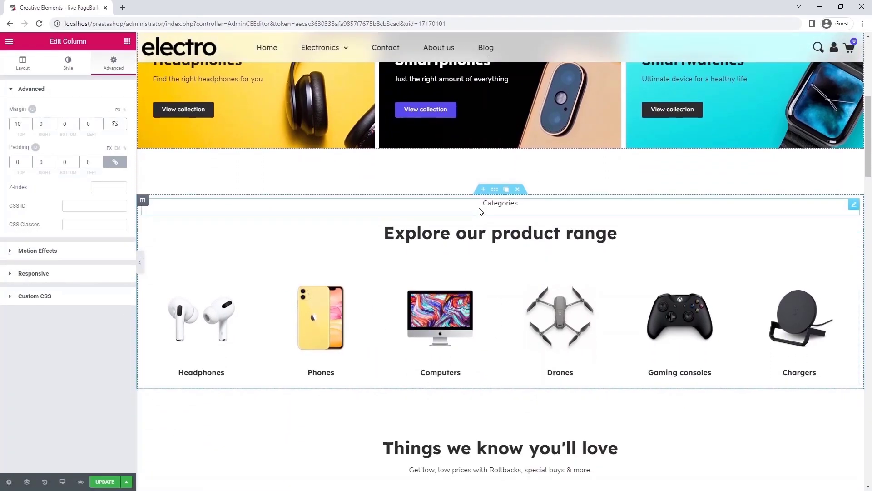
pyautogui.click(126, 42)
pyautogui.write('ca')
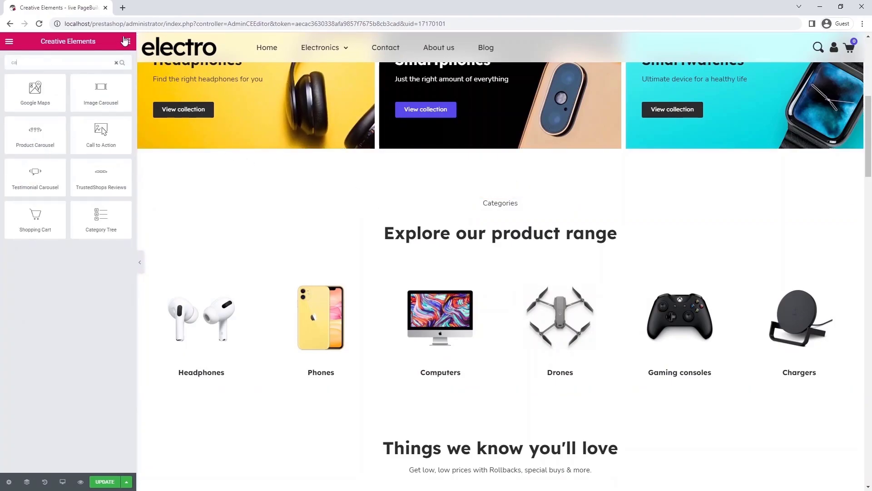
pyautogui.write('ll')
pyautogui.moveTo(45, 93); pyautogui.dragTo(664, 148)
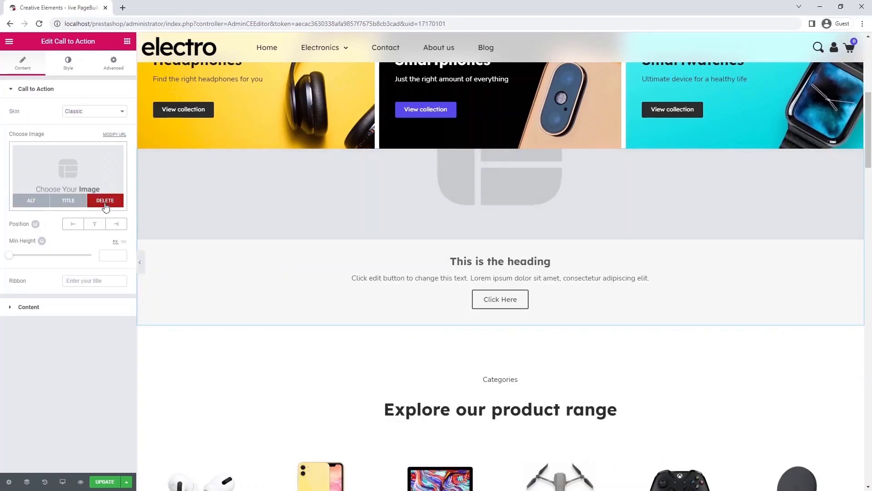
pyautogui.click(107, 200)
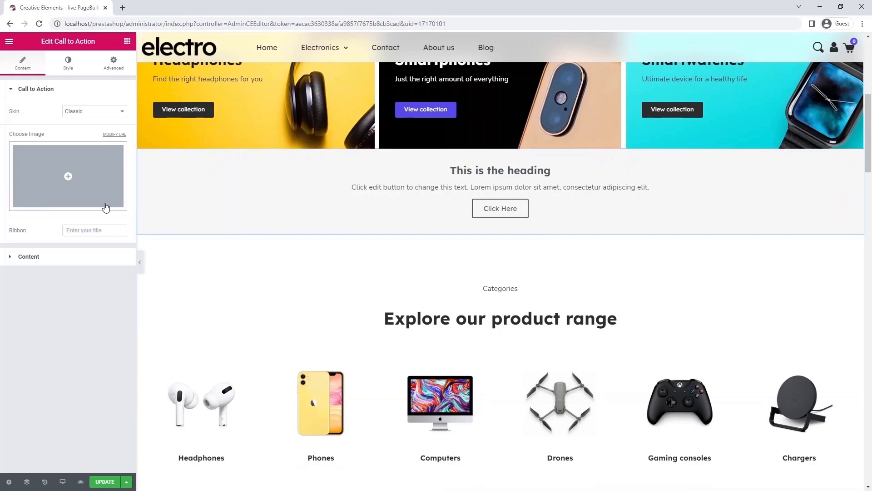
# Set the new widget's title to "Categories" and description to "Explore our product range", and clear its button text.
pyautogui.click(50, 258)
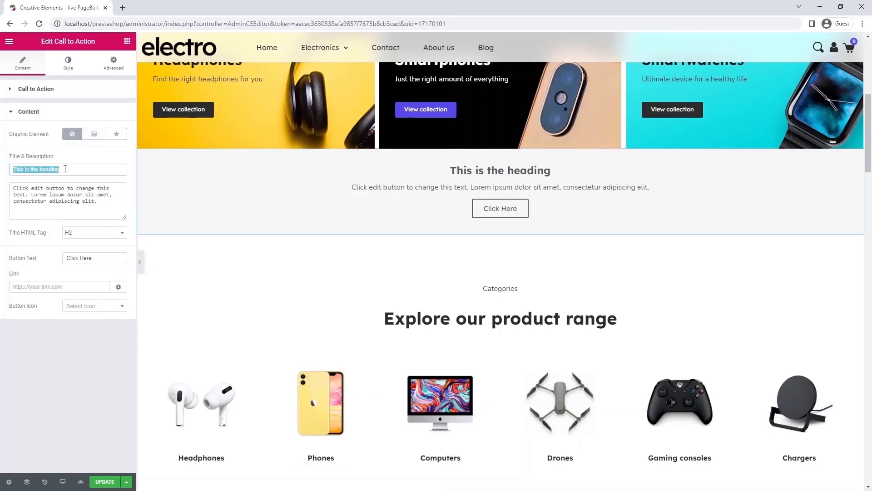
pyautogui.write('Categories')
pyautogui.click(98, 196)
pyautogui.hotkey('ctrl', 'a')
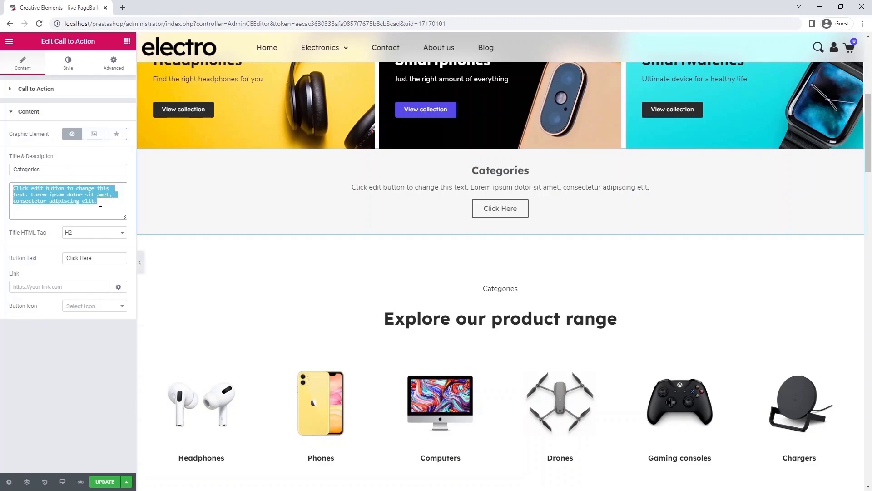
pyautogui.write('Explore our product range')
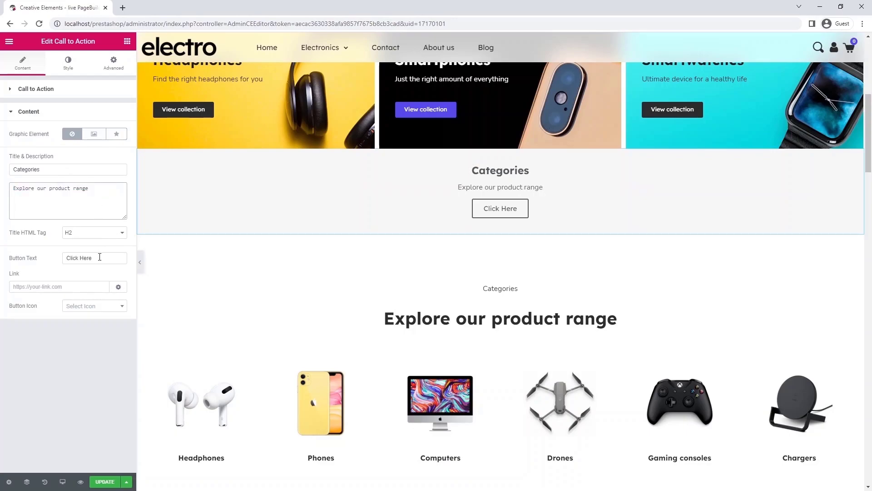
pyautogui.press('BackSpace')
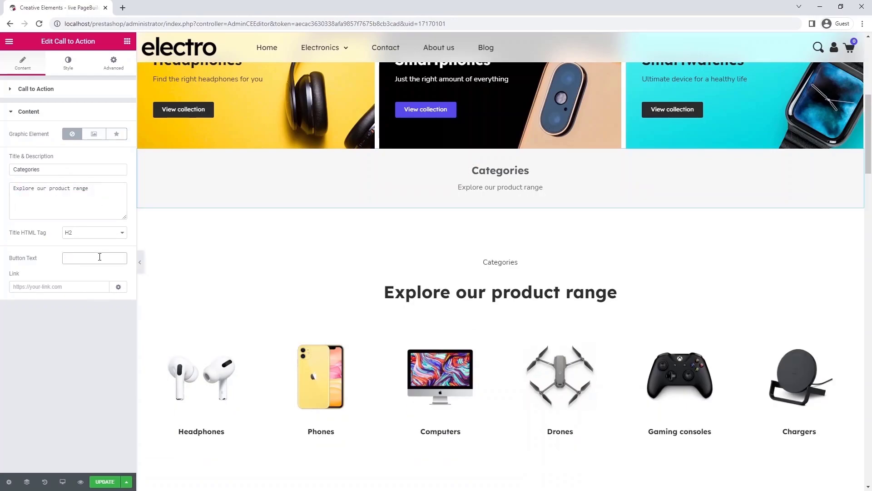
# Set the widget's title typography to Nunito Sans, 16 px, weight 400.
pyautogui.click(69, 68)
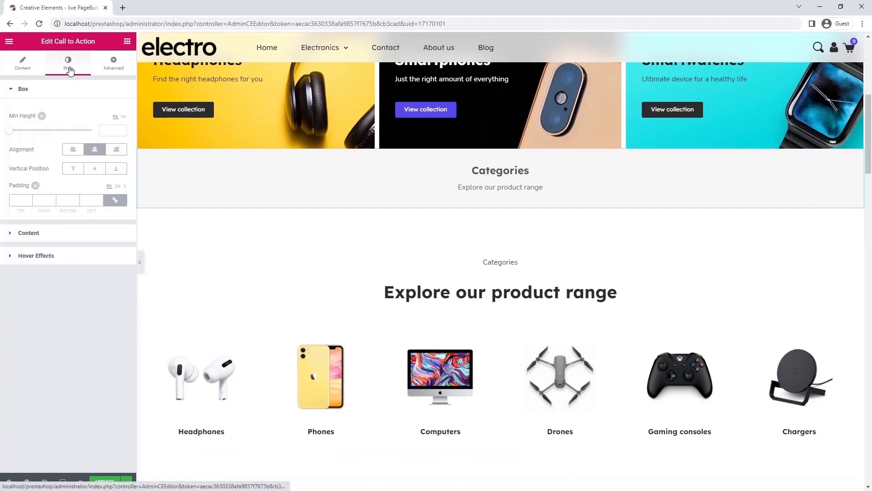
pyautogui.click(73, 233)
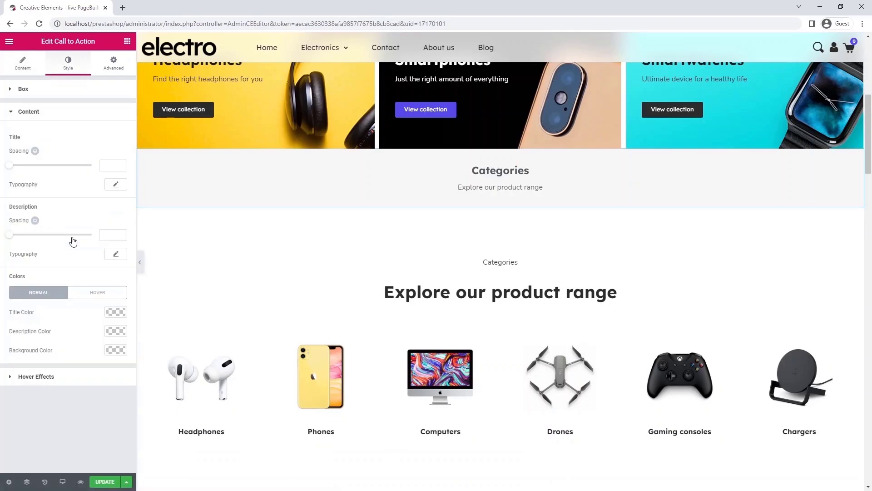
pyautogui.click(111, 186)
pyautogui.click(100, 209)
pyautogui.write('nun')
pyautogui.click(98, 257)
pyautogui.write('16')
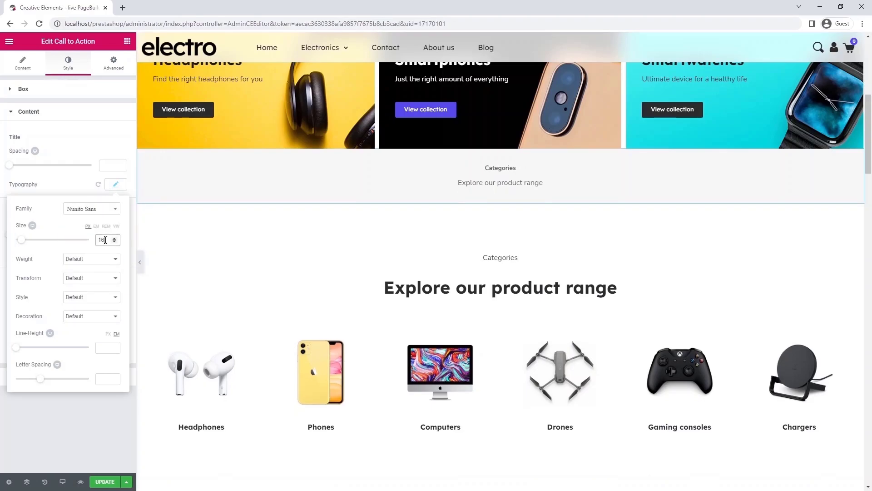
pyautogui.click(98, 258)
pyautogui.click(102, 290)
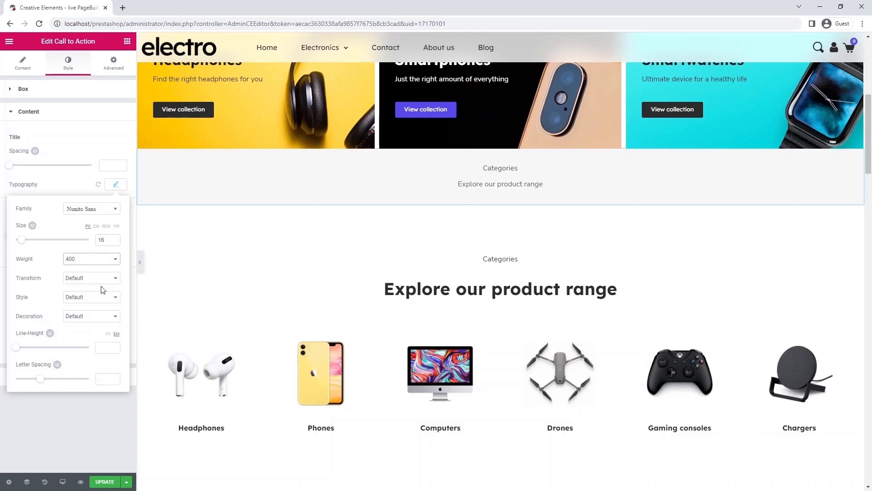
pyautogui.click(114, 185)
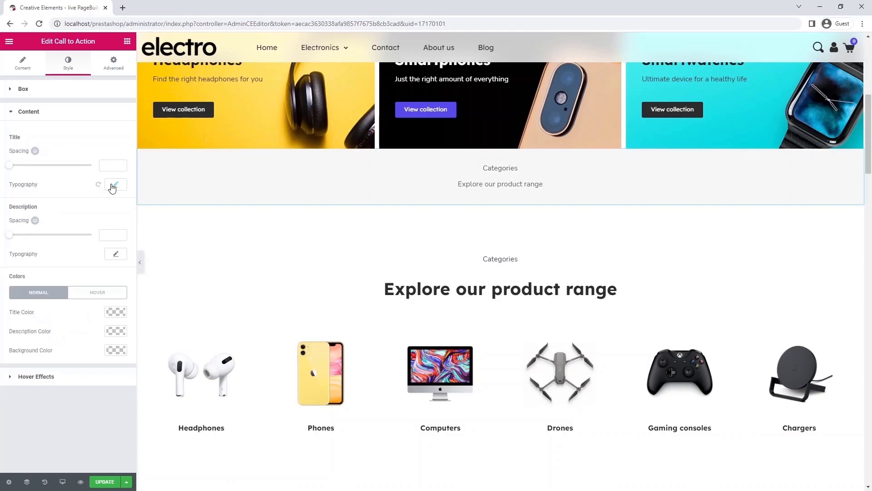
# Set the widget's description typography to Lexend Deca, 38 px, weight 700.
pyautogui.click(115, 254)
pyautogui.click(107, 279)
pyautogui.write('lexe')
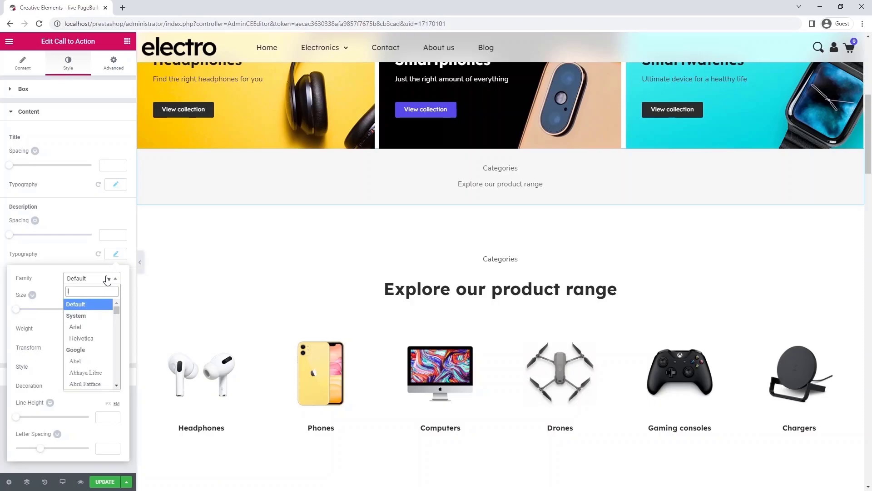
pyautogui.click(104, 326)
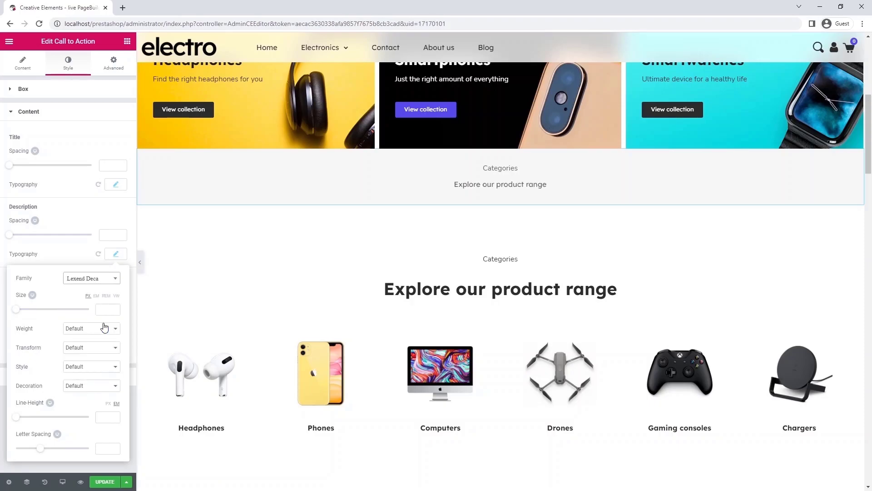
pyautogui.click(102, 309)
pyautogui.write('3')
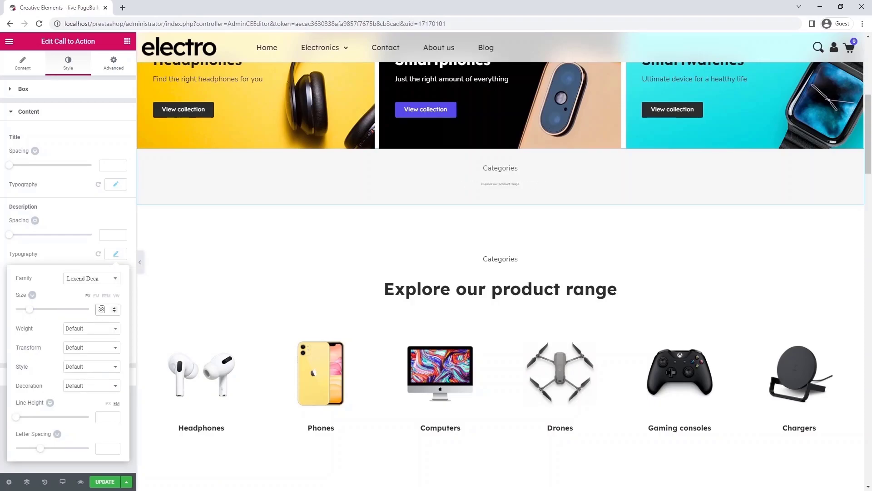
pyautogui.write('8')
pyautogui.click(103, 334)
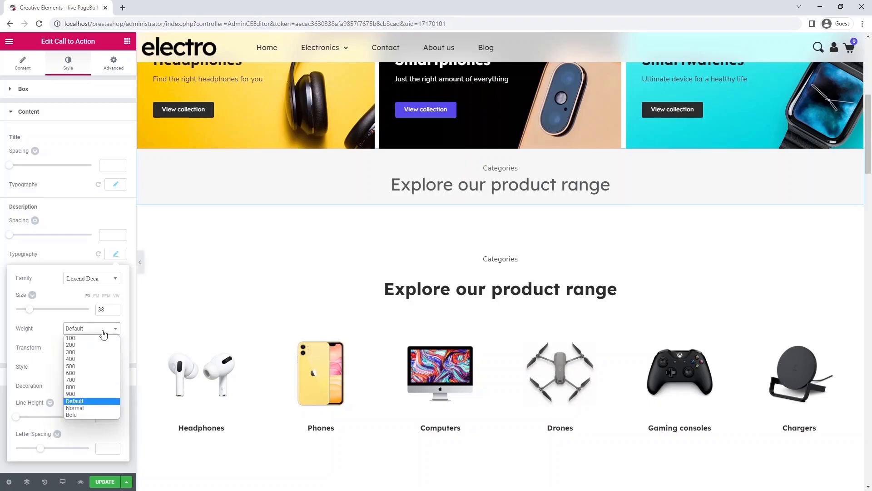
pyautogui.click(100, 380)
pyautogui.click(115, 254)
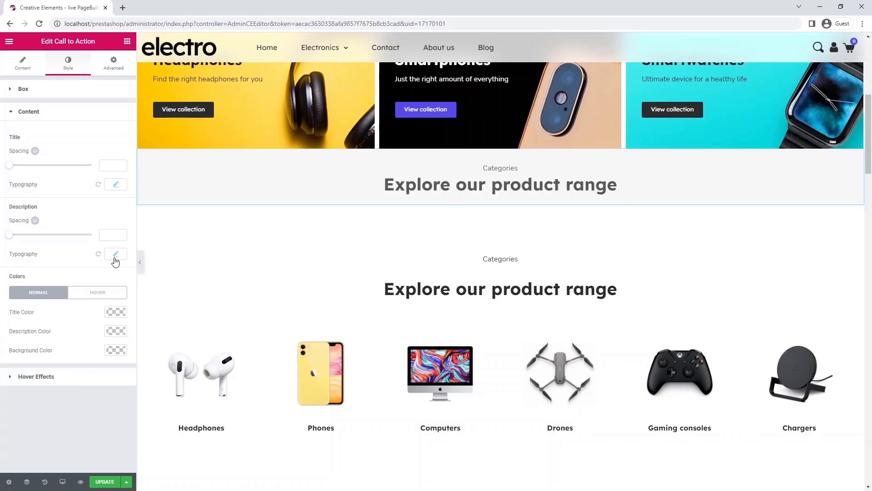
# Set both the title and description colors to the dark grey preset #2c2c2c.
pyautogui.click(116, 312)
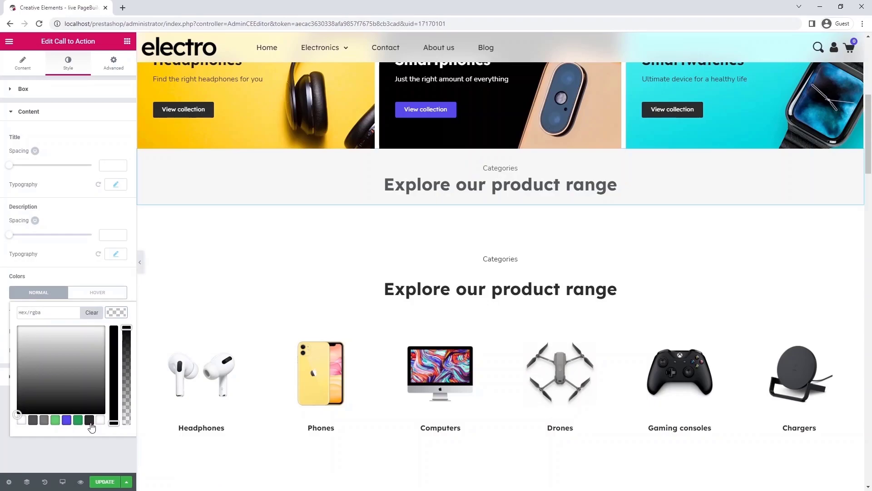
pyautogui.click(89, 421)
pyautogui.click(117, 313)
pyautogui.click(116, 332)
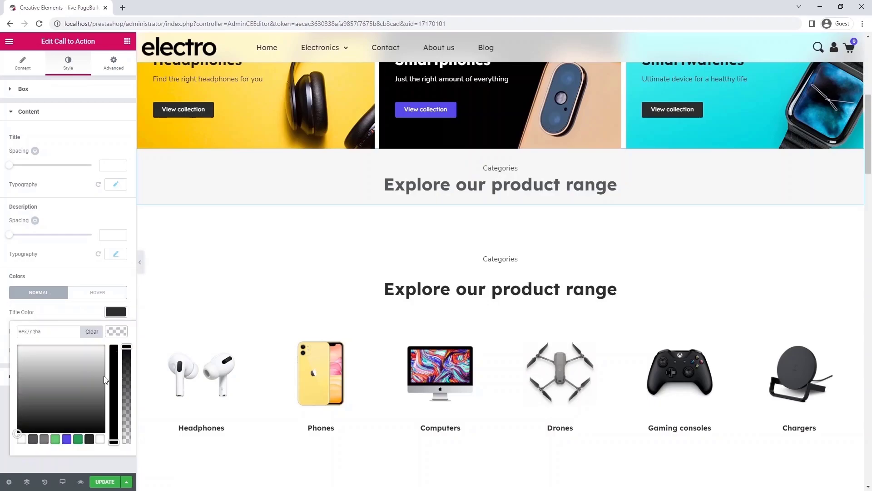
pyautogui.click(86, 442)
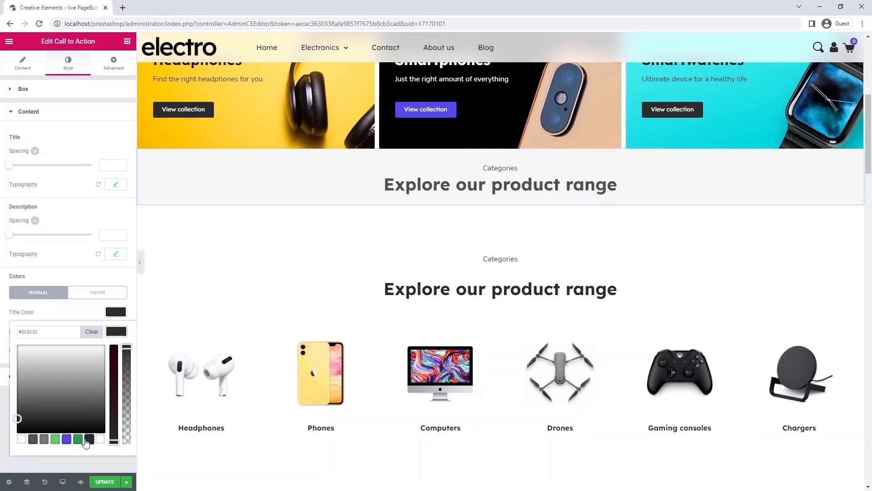
pyautogui.click(116, 332)
# Make the widget's background color fully transparent and set the title spacing to 35.
pyautogui.click(117, 353)
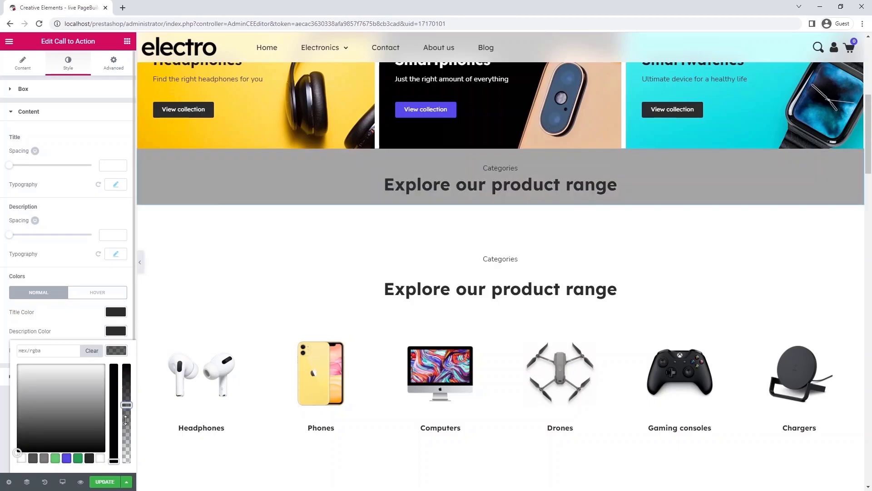
pyautogui.click(128, 474)
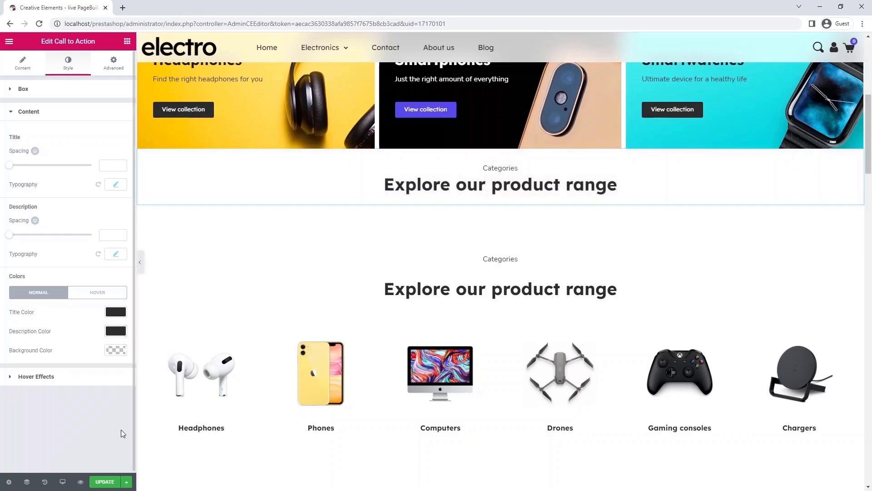
pyautogui.click(109, 164)
pyautogui.write('35')
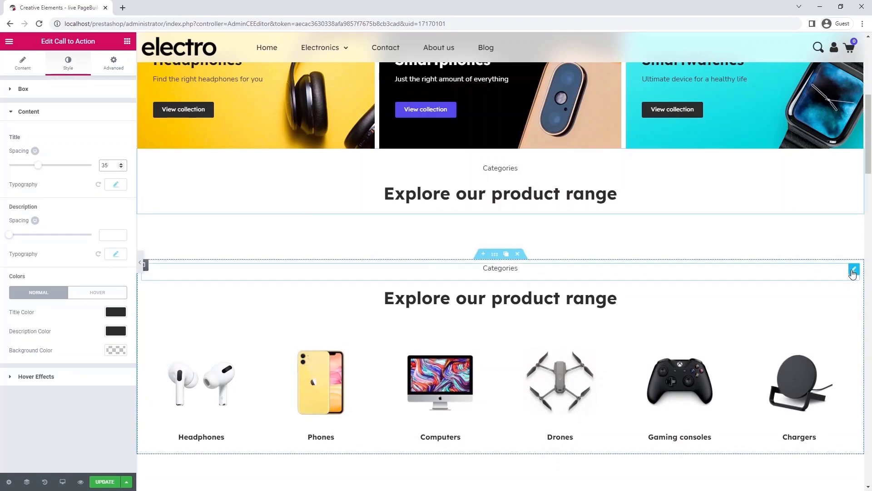
# Delete the old separate "Categories" text and "Explore our product range" heading above the category images.
pyautogui.click(832, 269)
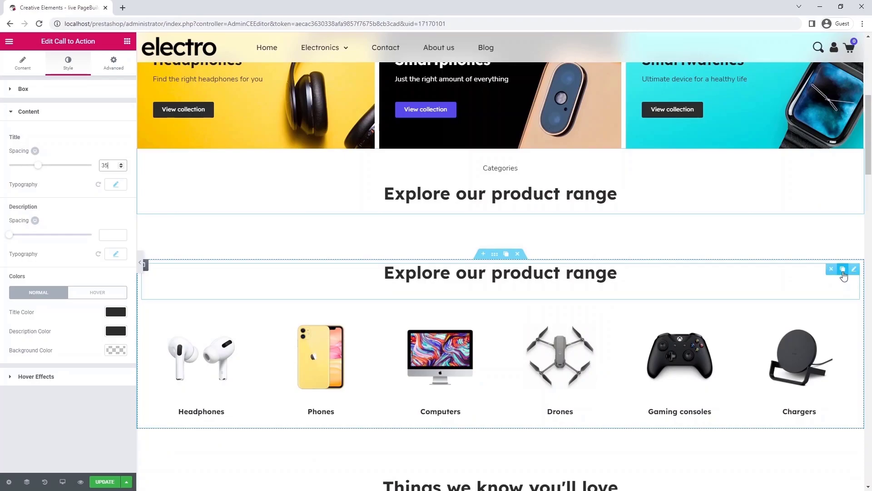
pyautogui.click(832, 269)
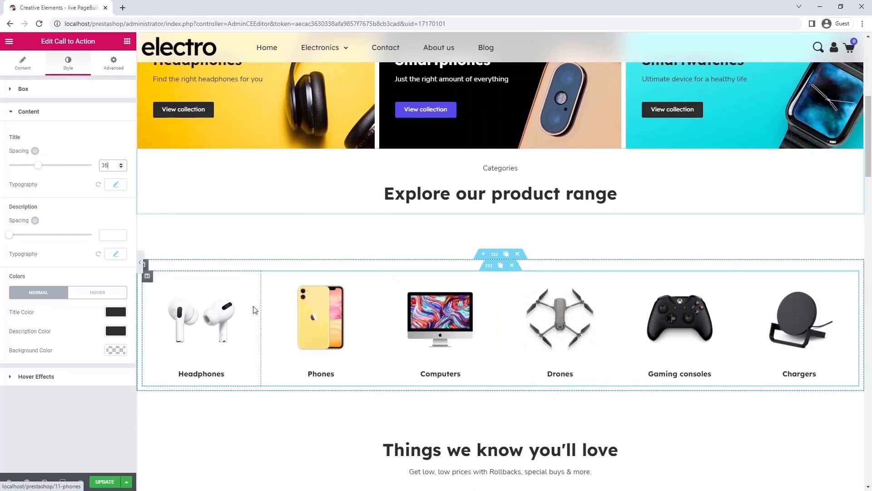
pyautogui.moveTo(254, 289); pyautogui.dragTo(239, 314)
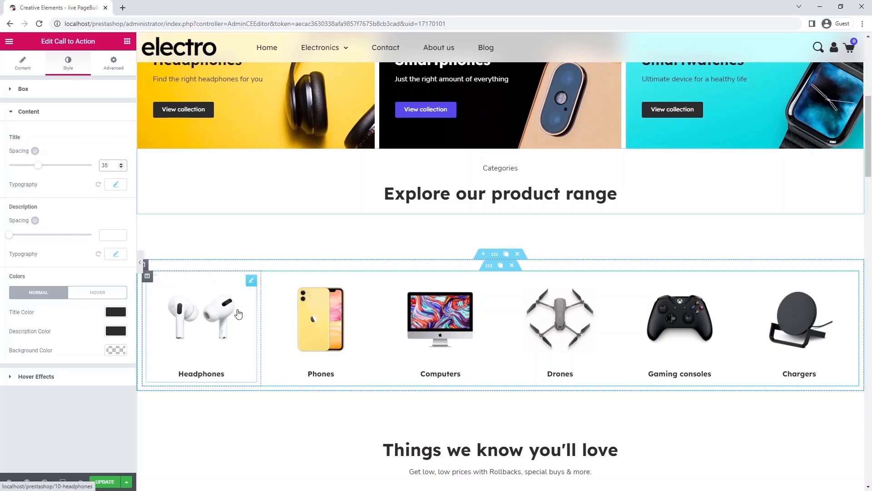
# Move the Headphones image box out of its inner column to directly below the "Explore our product range" Call to Action widget.
pyautogui.rightClick(238, 313)
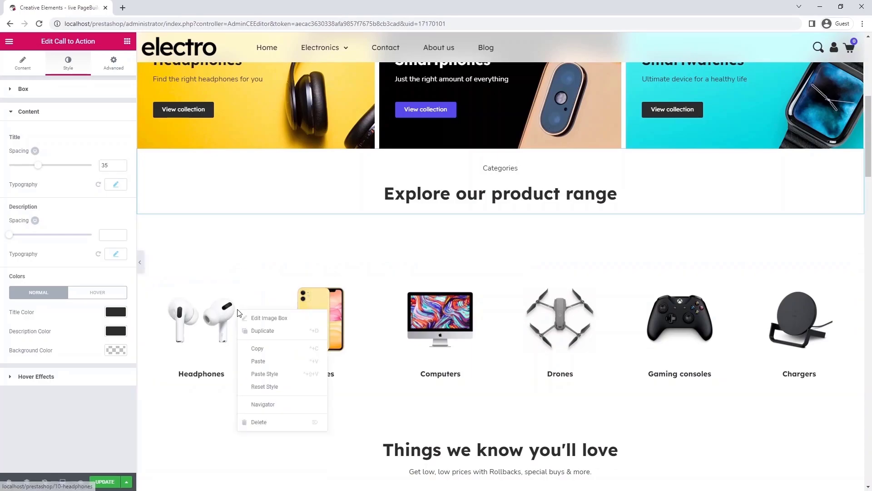
pyautogui.click(280, 408)
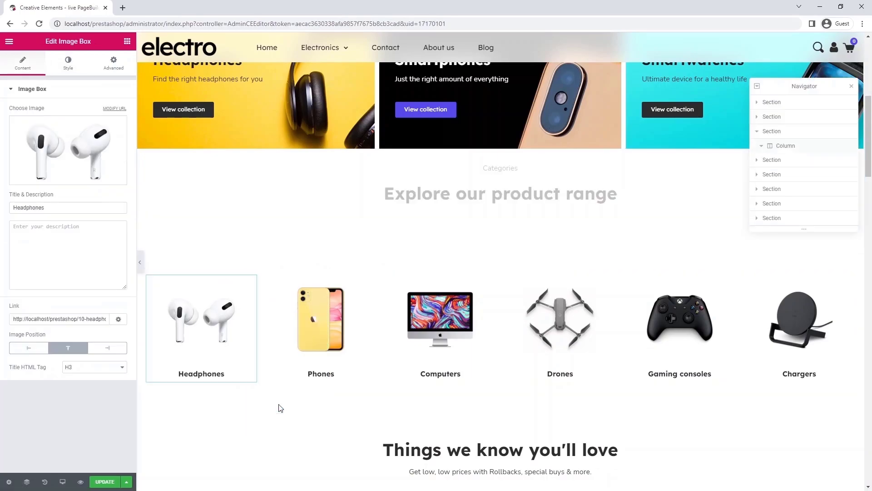
pyautogui.click(525, 187)
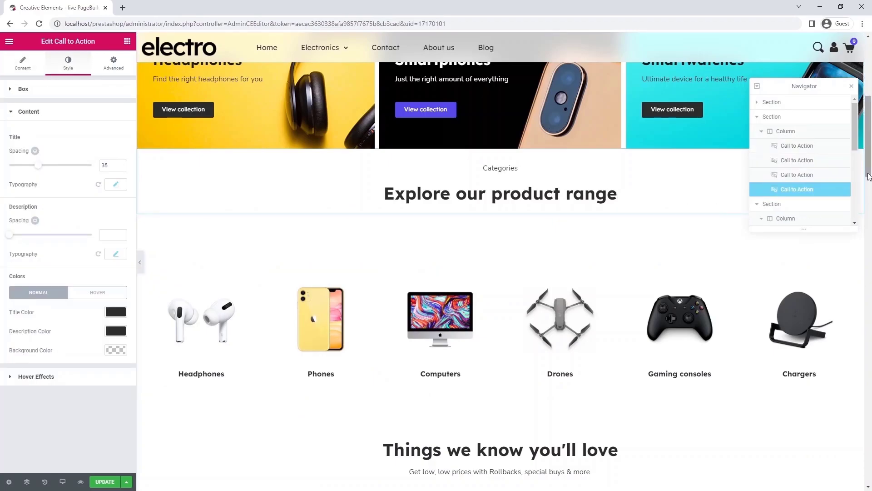
pyautogui.scroll(-2, 847, 168)
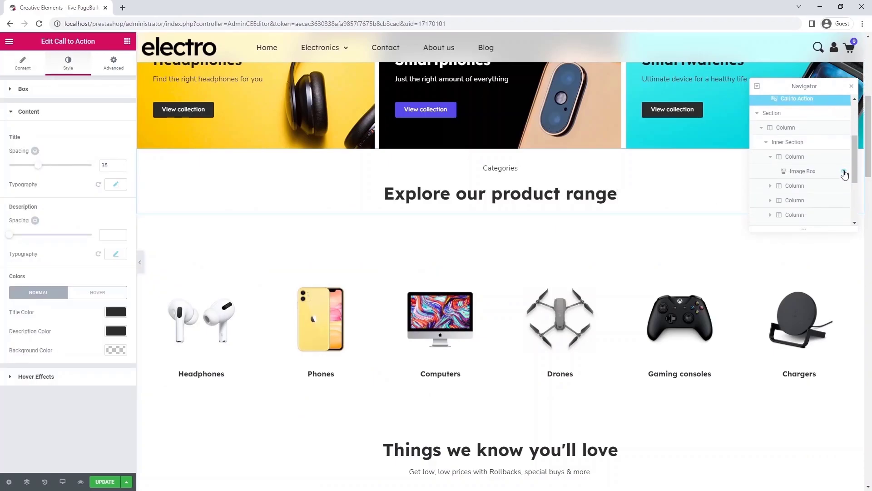
pyautogui.moveTo(831, 175)
pyautogui.mouseDown()
pyautogui.moveTo(818, 142)
pyautogui.moveTo(827, 111)
pyautogui.moveTo(828, 162)
pyautogui.mouseUp()
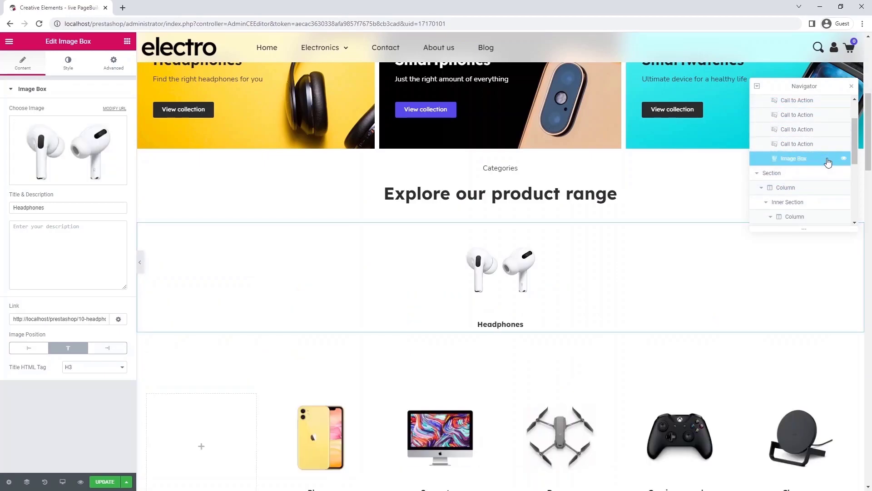
pyautogui.click(852, 87)
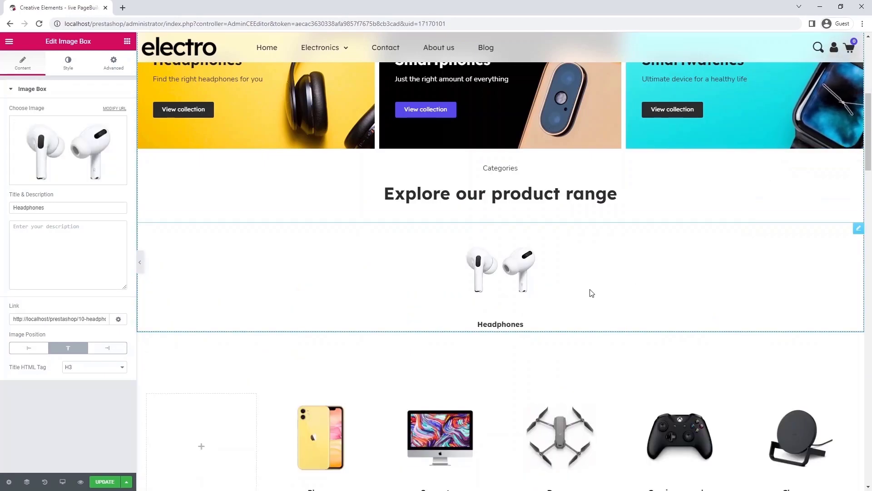
# Move the Phones, Computers, Drones, Gaming consoles and Chargers image boxes out of the inner section, stacking them in order below Headphones.
pyautogui.moveTo(365, 397); pyautogui.dragTo(498, 264)
pyautogui.scroll(-5, 522, 376)
pyautogui.scroll(-5, 499, 263)
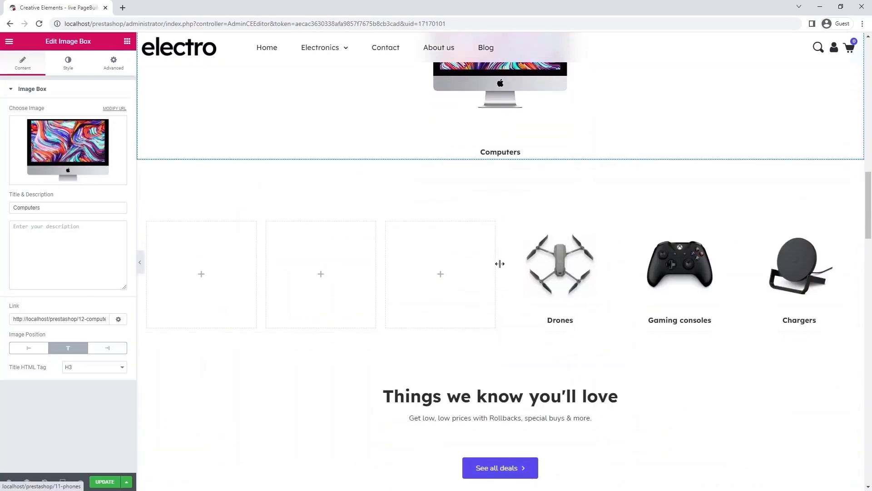
pyautogui.moveTo(615, 231); pyautogui.dragTo(537, 160)
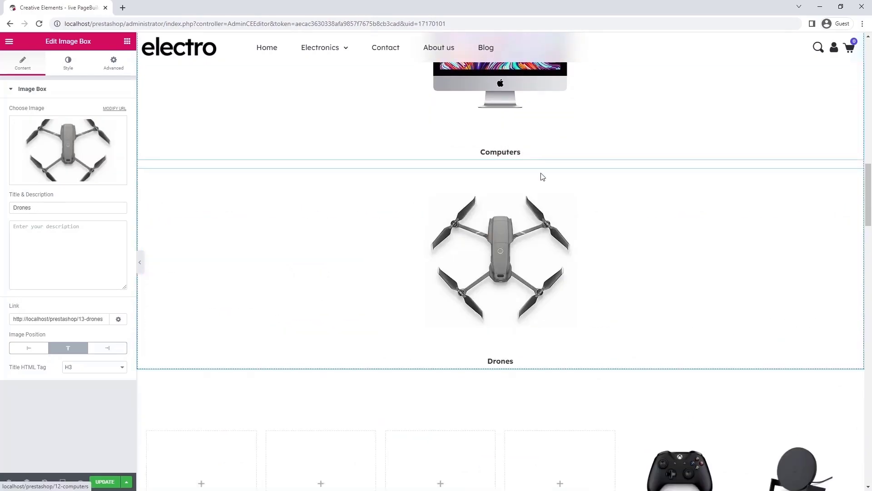
pyautogui.scroll(-5, 735, 238)
pyautogui.moveTo(735, 238); pyautogui.dragTo(552, 157)
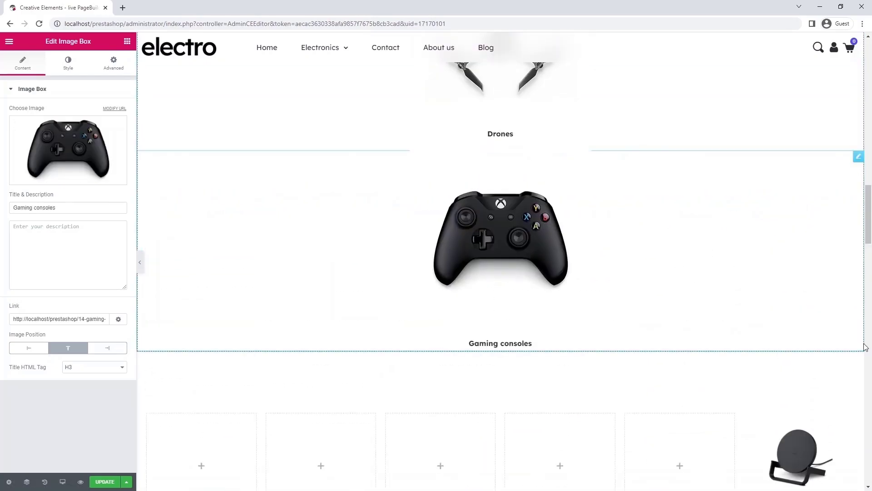
pyautogui.scroll(-2, 845, 339)
pyautogui.moveTo(844, 339); pyautogui.dragTo(540, 288)
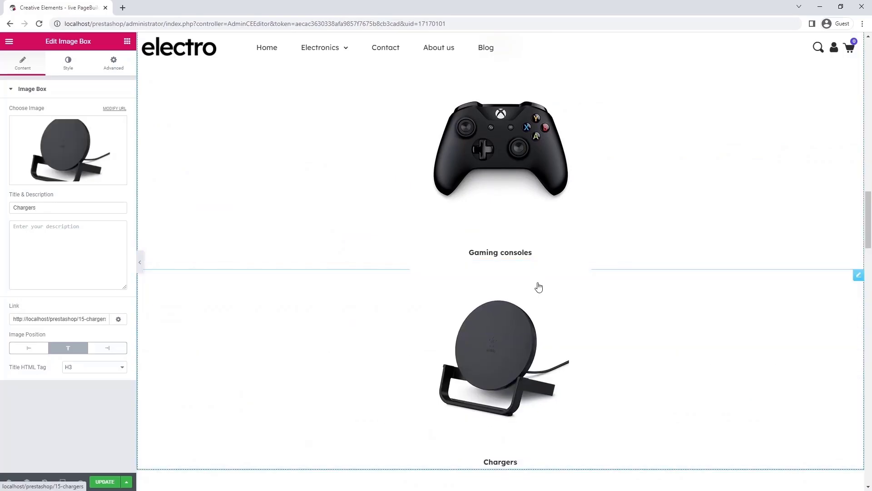
# Give the Headphones image box a custom width of 16.666%.
pyautogui.scroll(3, 534, 285)
pyautogui.scroll(10, 535, 285)
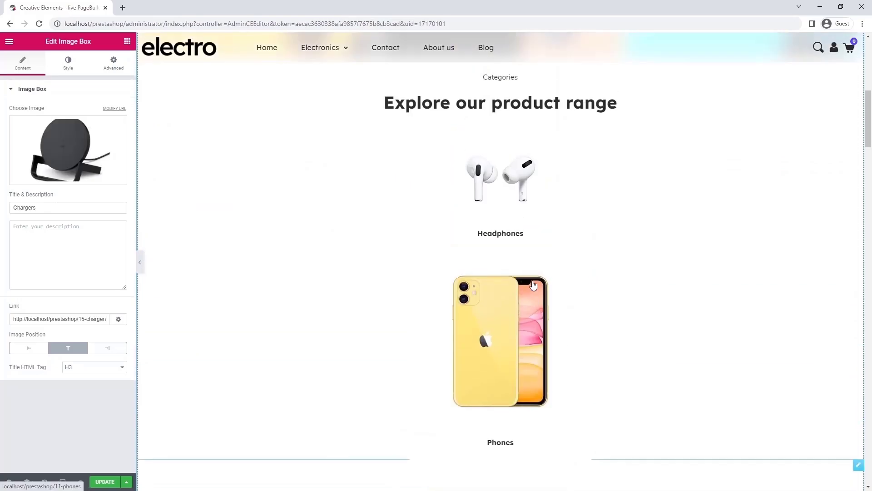
pyautogui.click(494, 199)
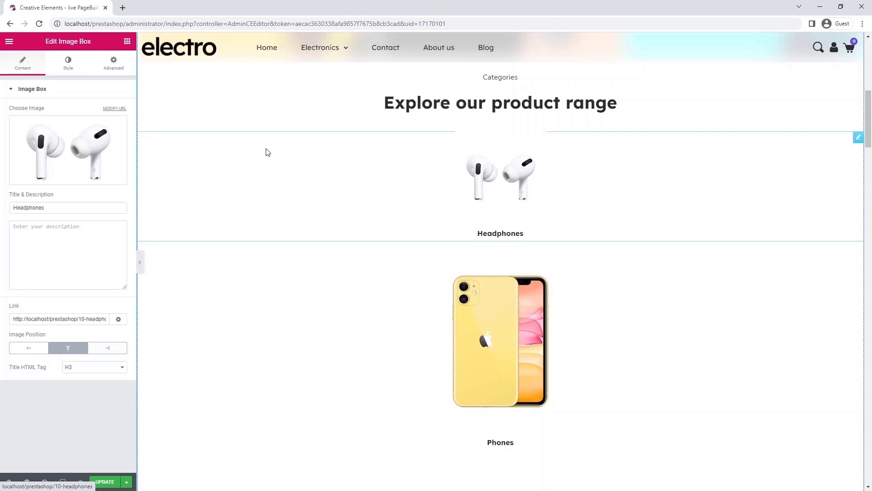
pyautogui.click(115, 65)
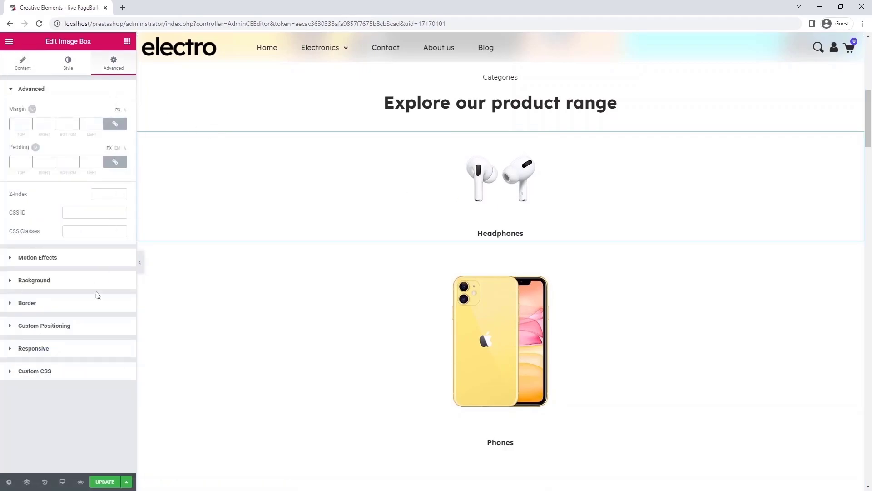
pyautogui.click(92, 327)
pyautogui.click(102, 202)
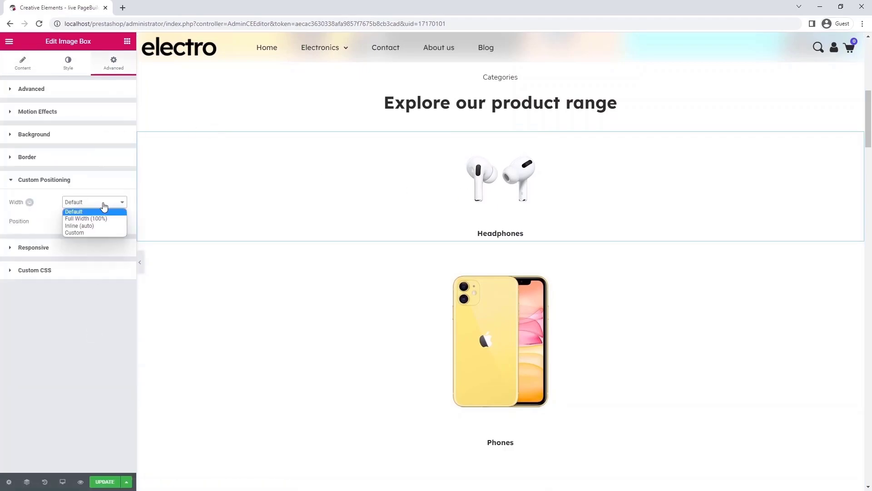
pyautogui.click(101, 229)
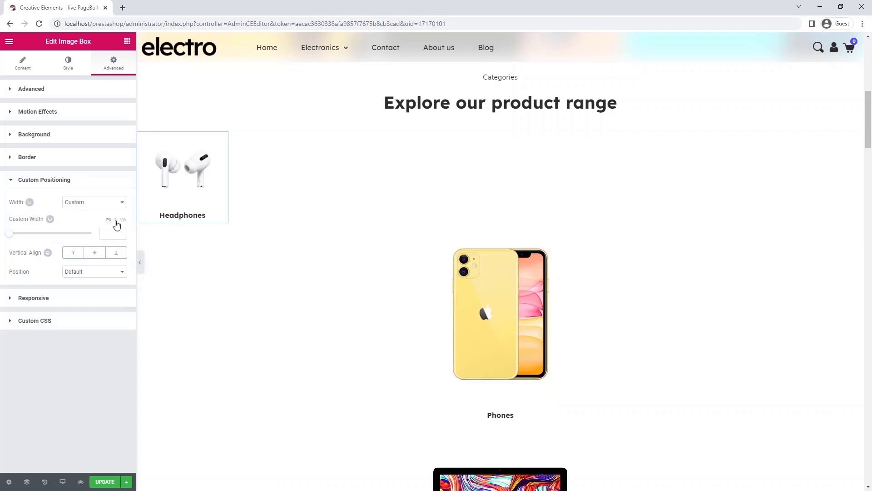
pyautogui.write('16.666')
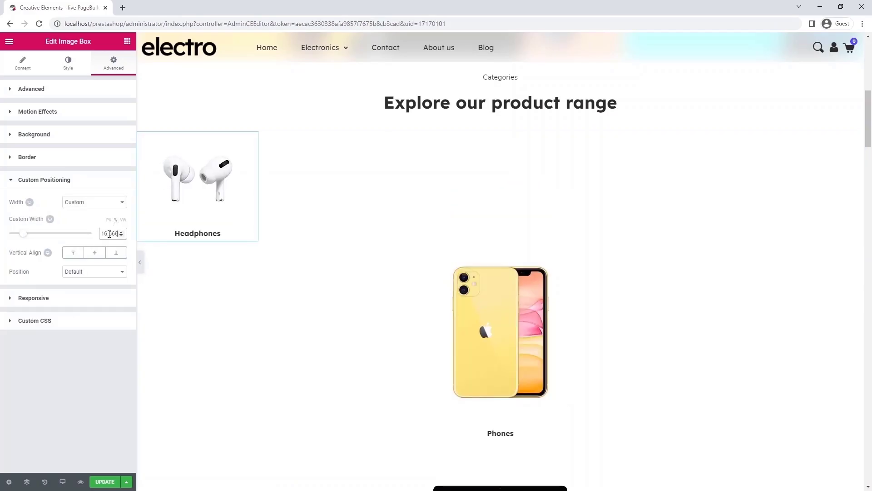
# Apply the Headphones image box's style to the other five category image boxes and delete the emptied section below them.
pyautogui.rightClick(206, 168)
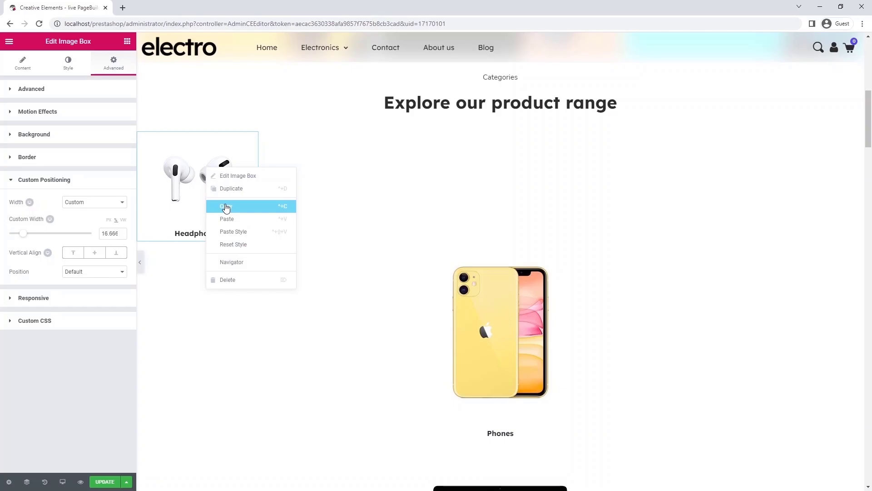
pyautogui.click(224, 205)
pyautogui.rightClick(477, 303)
pyautogui.click(508, 364)
pyautogui.hotkey('ctrl', 'shift', 'v')
pyautogui.hotkey('ctrl', 'shift', 'v')
pyautogui.hotkey('ctrl', 'shift', 'v')
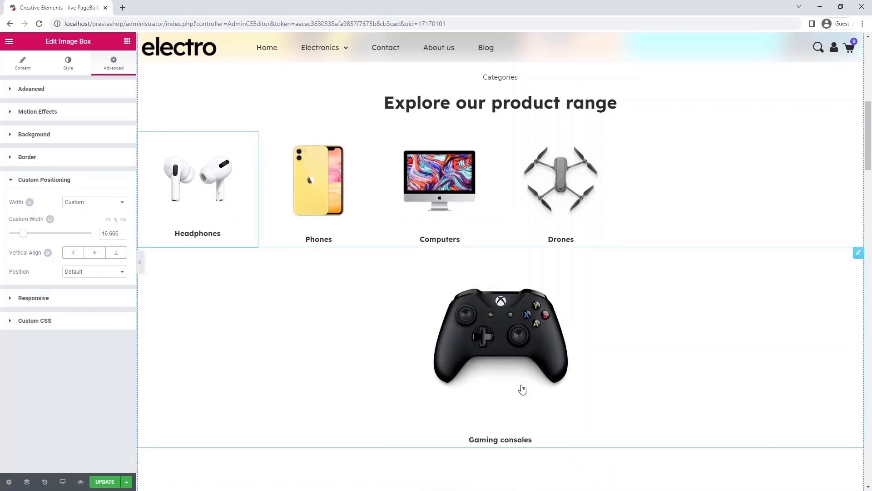
pyautogui.hotkey('ctrl', 'shift', 'v')
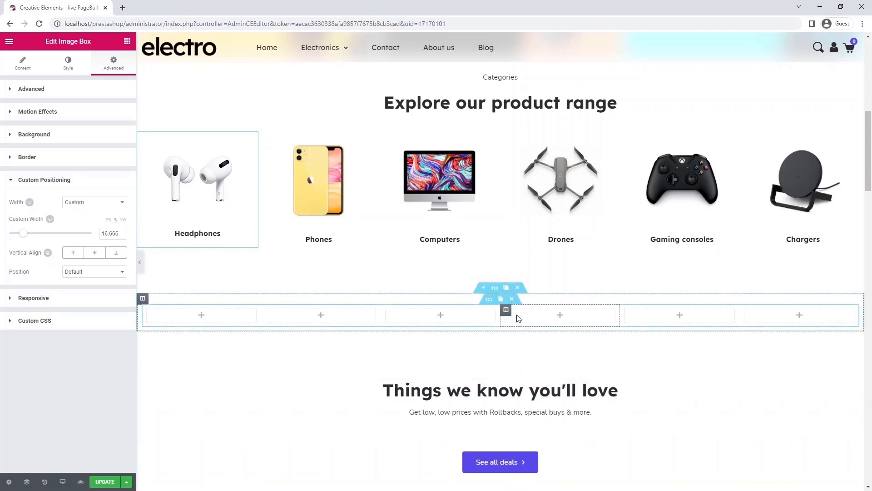
pyautogui.click(519, 289)
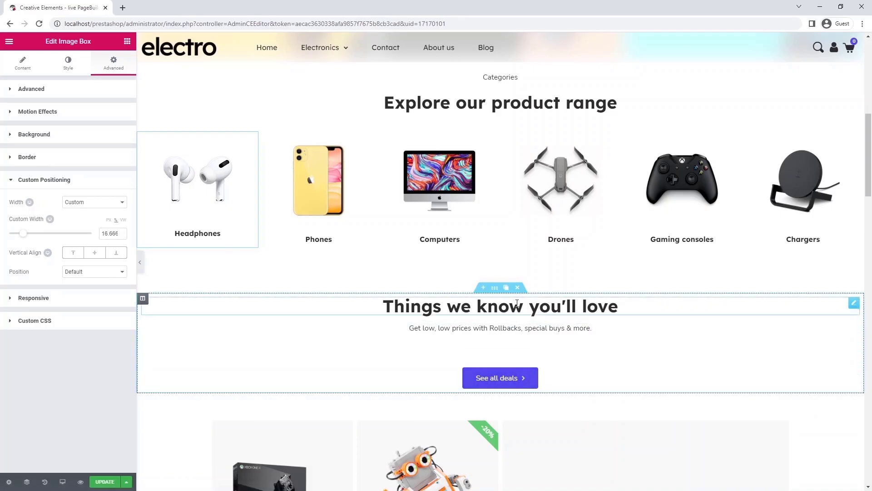
# Duplicate the hero's "Apple MacBook Pro 16" Call to Action widget and move the copy below the category image boxes.
pyautogui.scroll(2, 575, 273)
pyautogui.scroll(5, 575, 272)
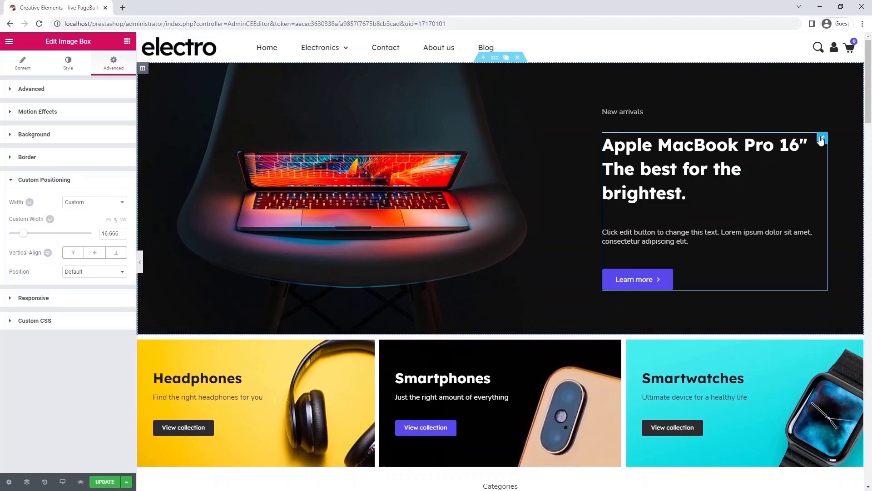
pyautogui.click(812, 138)
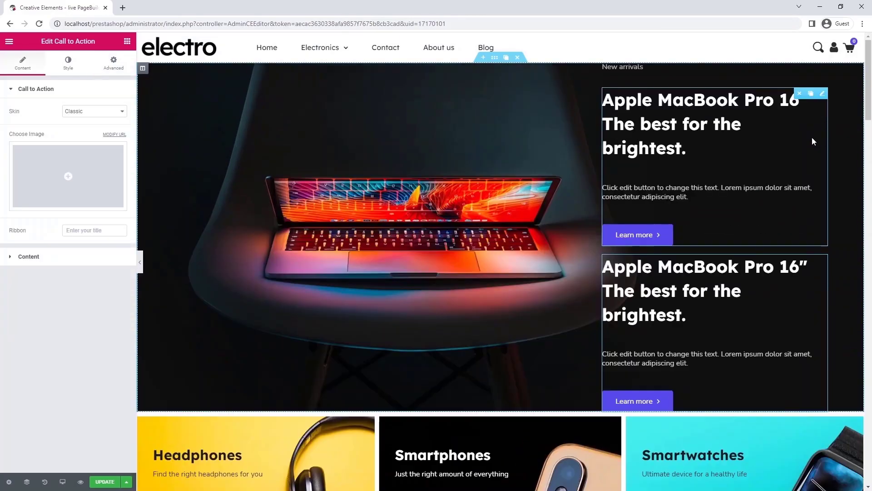
pyautogui.moveTo(823, 100); pyautogui.dragTo(786, 231)
pyautogui.scroll(-8, 742, 77)
pyautogui.scroll(-5, 713, 178)
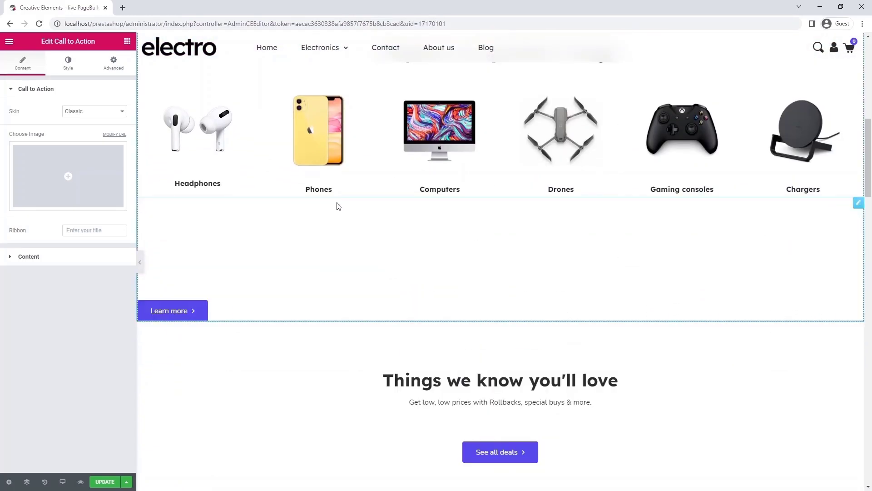
# Center-align the copied Call to Action widget and set its title color to the dark grey preset.
pyautogui.click(69, 62)
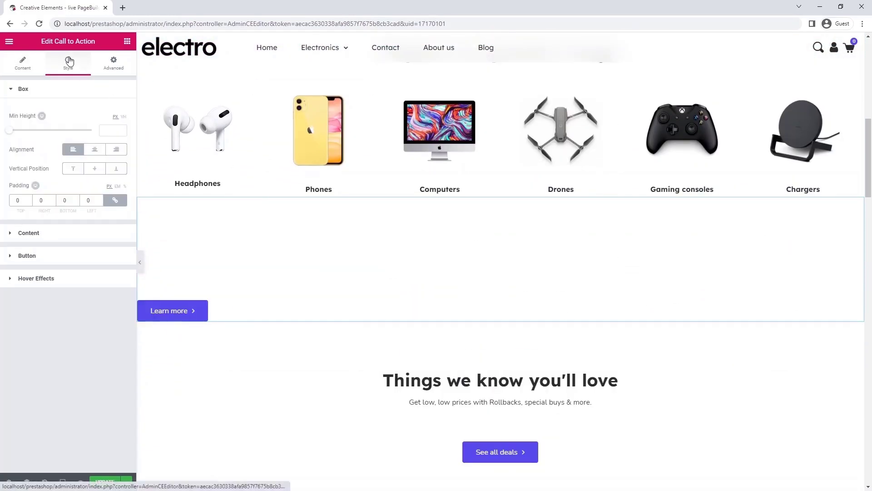
pyautogui.click(94, 151)
pyautogui.click(62, 238)
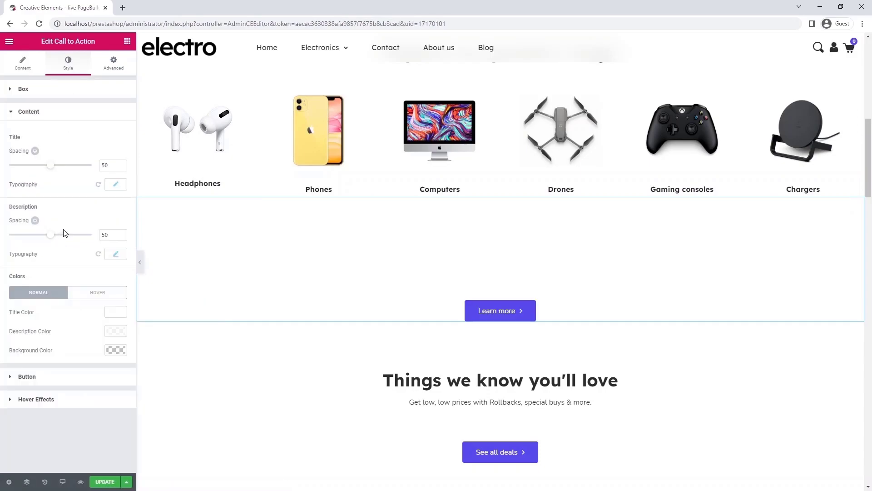
pyautogui.click(117, 312)
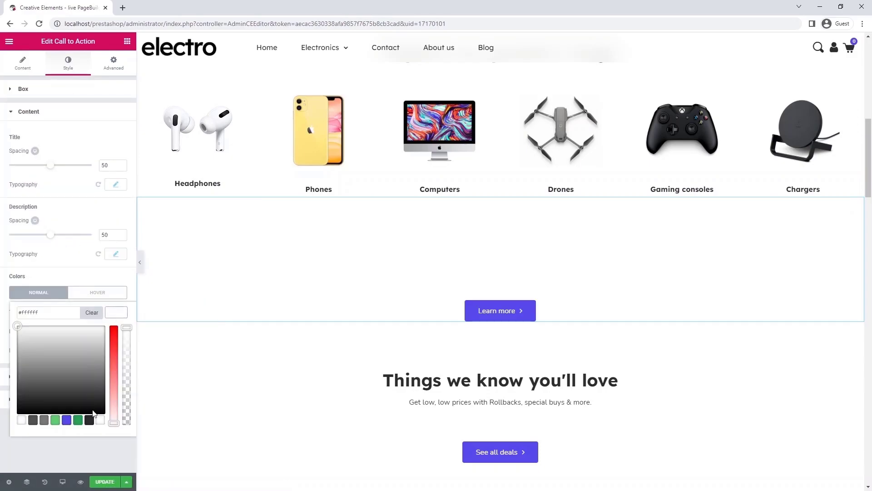
pyautogui.click(93, 407)
pyautogui.click(116, 312)
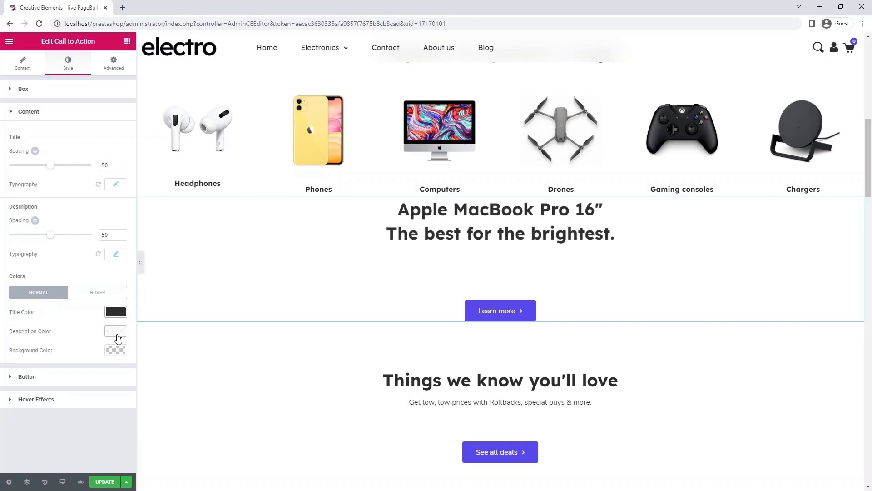
# Set the widget's description color to the dark grey preset #2c2c2c and its title spacing to 25.
pyautogui.click(117, 335)
pyautogui.click(89, 439)
pyautogui.moveTo(129, 347); pyautogui.dragTo(125, 337)
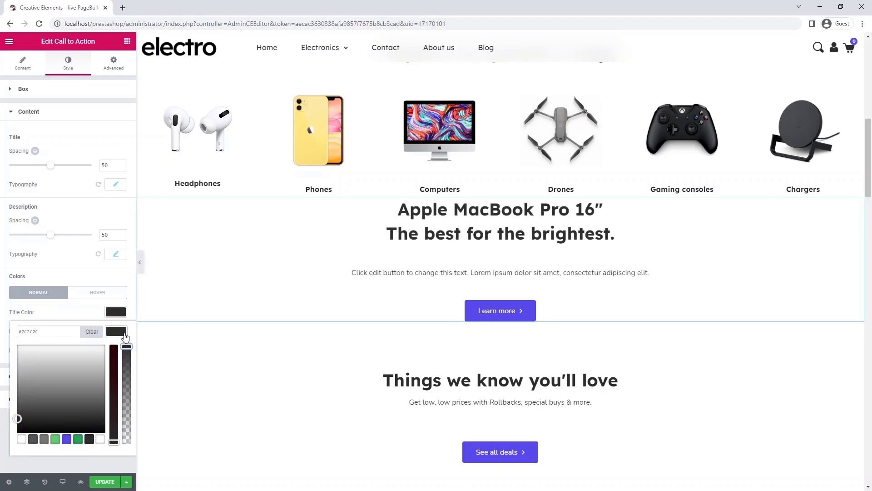
pyautogui.doubleClick(111, 167)
pyautogui.write('25')
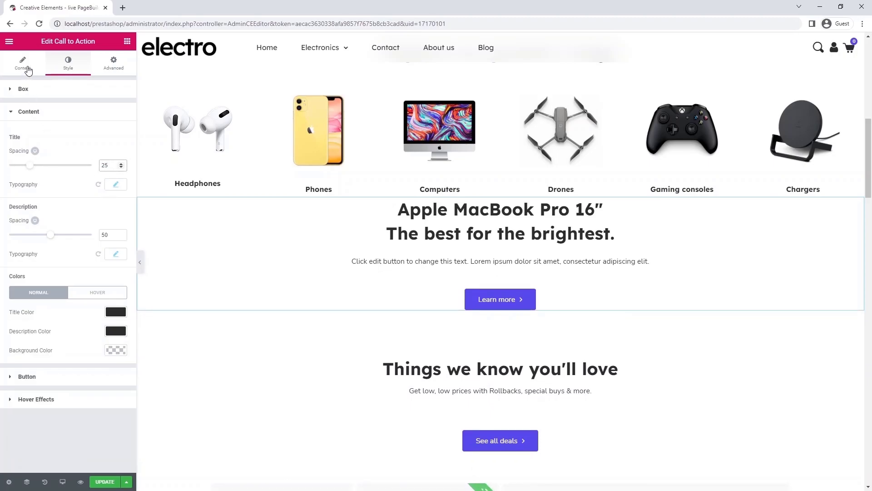
# Set the title to "Things we know you'll love", the description to "Get low, low prices with Rollbacks, special buys & more." and the button text to "See all deals".
pyautogui.click(29, 70)
pyautogui.click(38, 259)
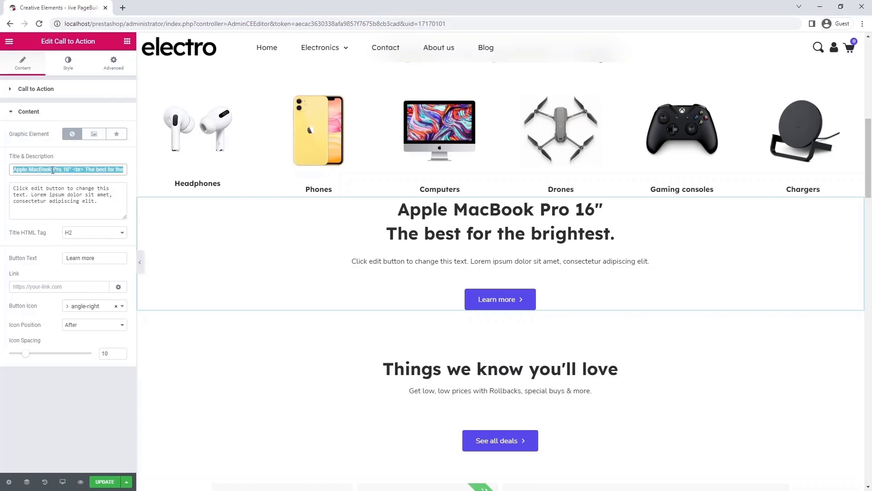
pyautogui.hotkey('ctrl', 'v')
pyautogui.click(99, 201)
pyautogui.hotkey('ctrl', 'a')
pyautogui.hotkey('ctrl', 'v')
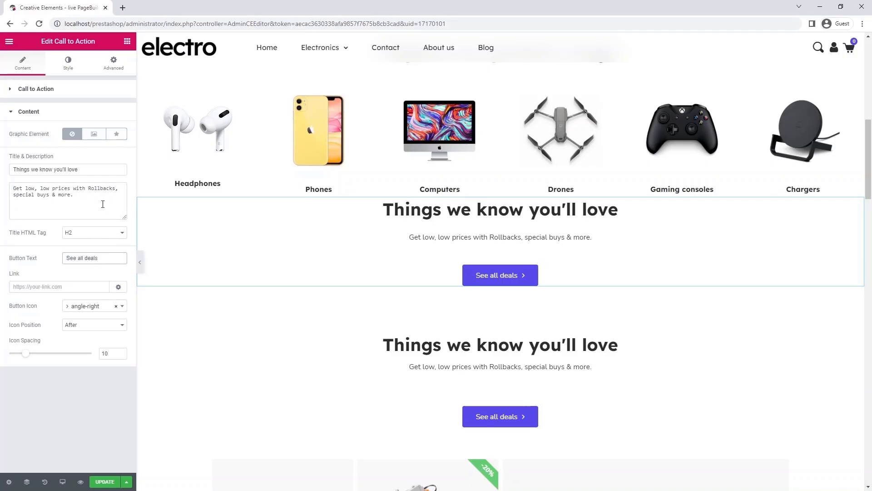
# Unlink the widget's margin values and set the top margin to 100 px and the bottom margin to 40 px.
pyautogui.click(114, 66)
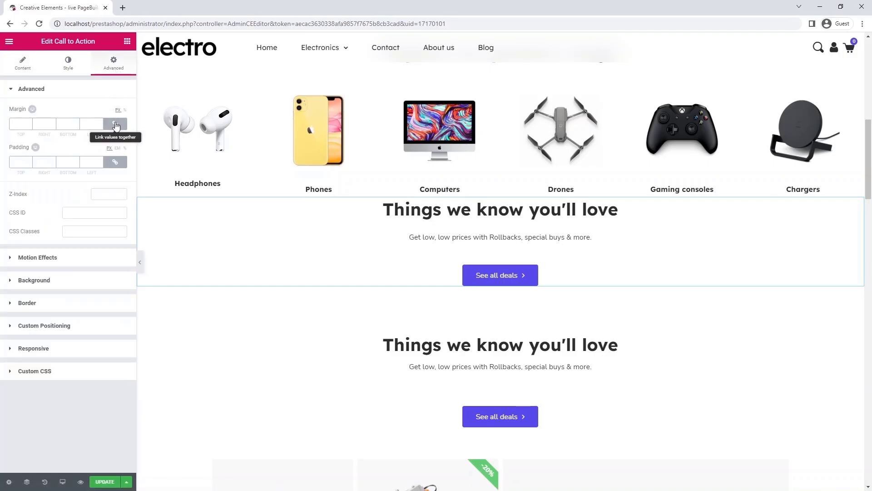
pyautogui.click(15, 126)
pyautogui.write('100')
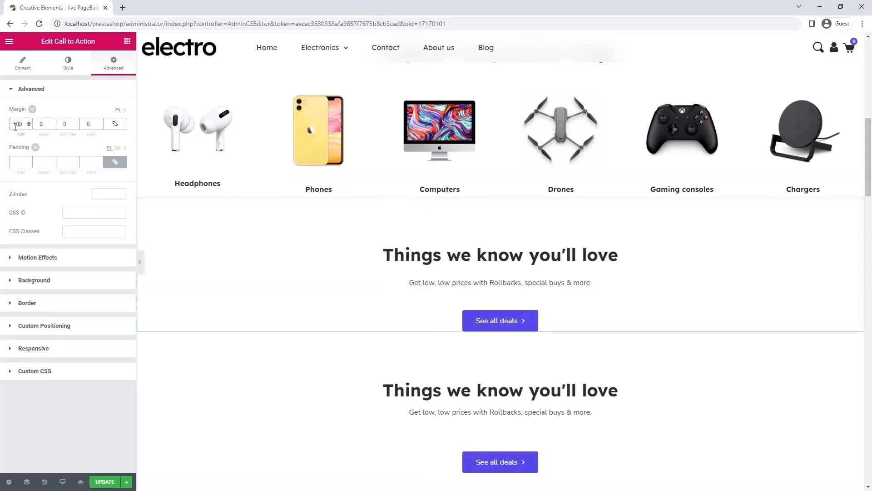
pyautogui.click(64, 123)
pyautogui.write('40')
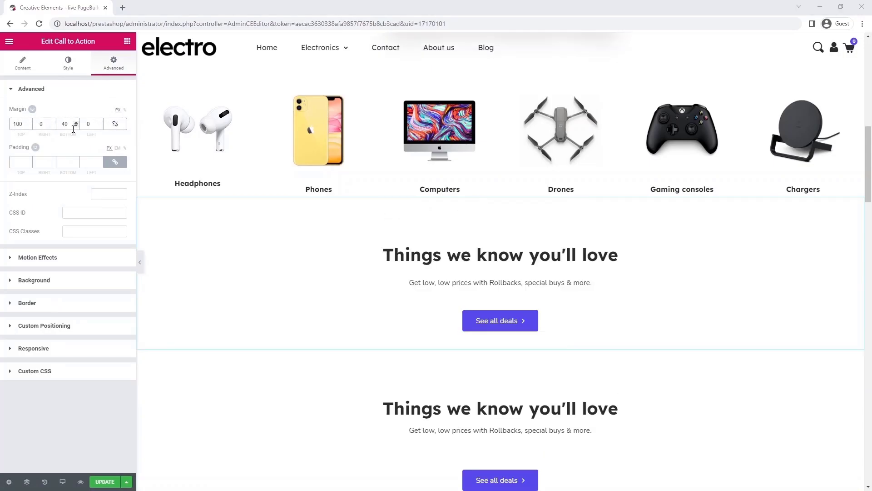
pyautogui.scroll(-3, 610, 242)
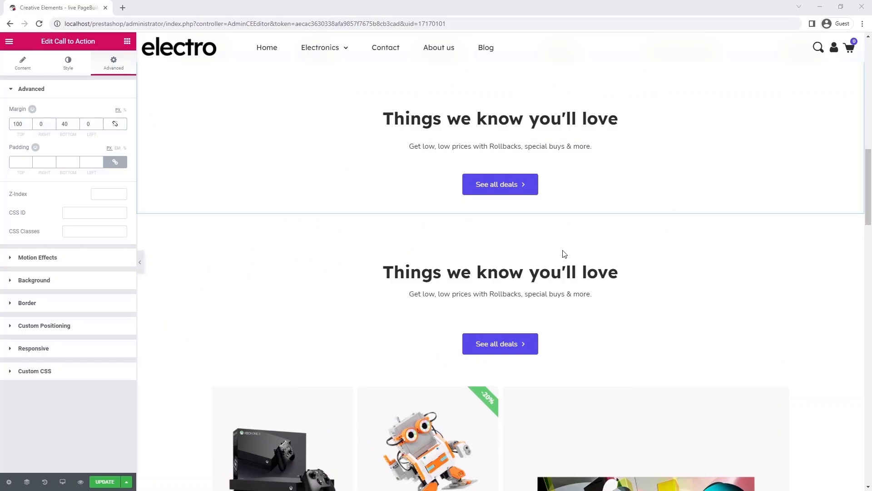
# Replace the old "Things we know you'll love" section with an empty two-column section, content width 1280 and no gap between the columns.
pyautogui.click(520, 257)
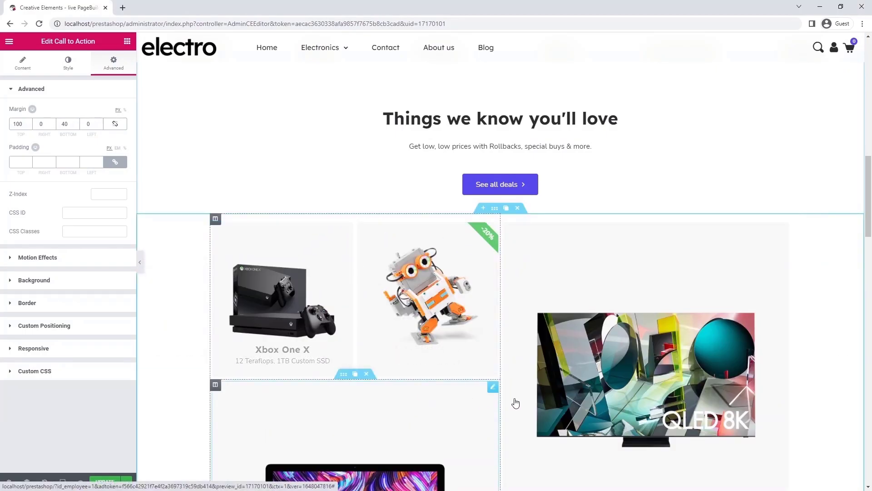
pyautogui.click(485, 208)
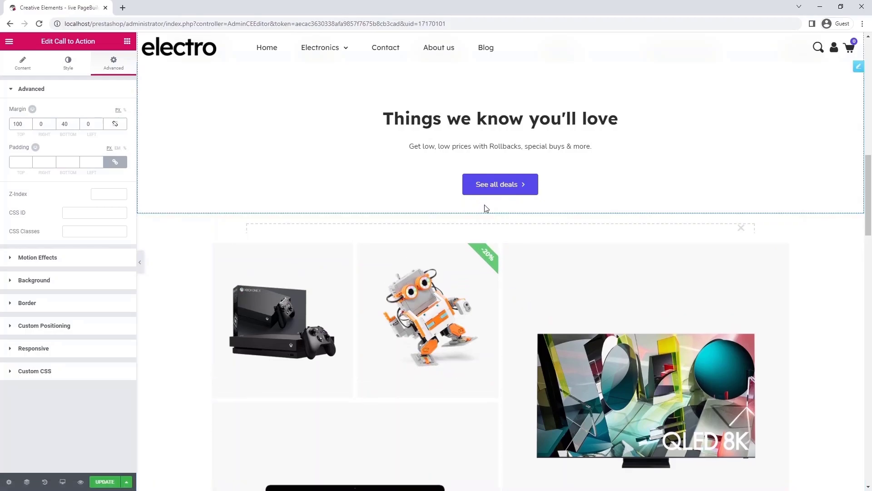
pyautogui.click(487, 250)
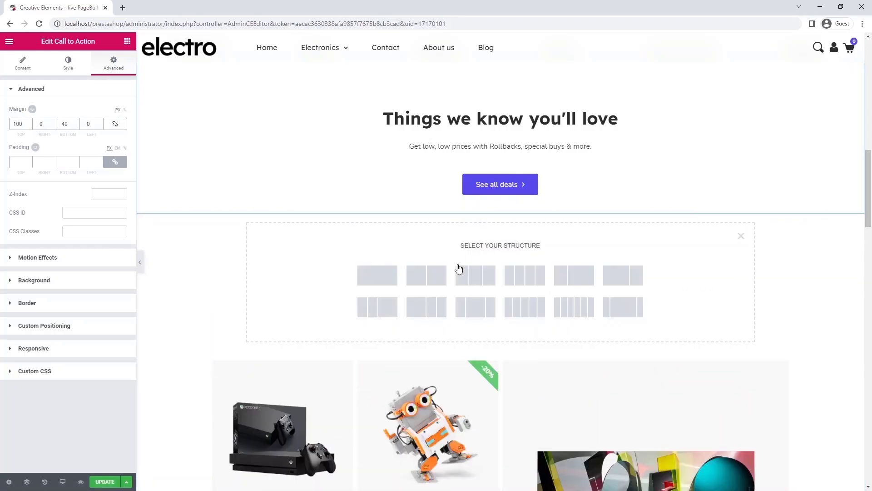
pyautogui.click(421, 291)
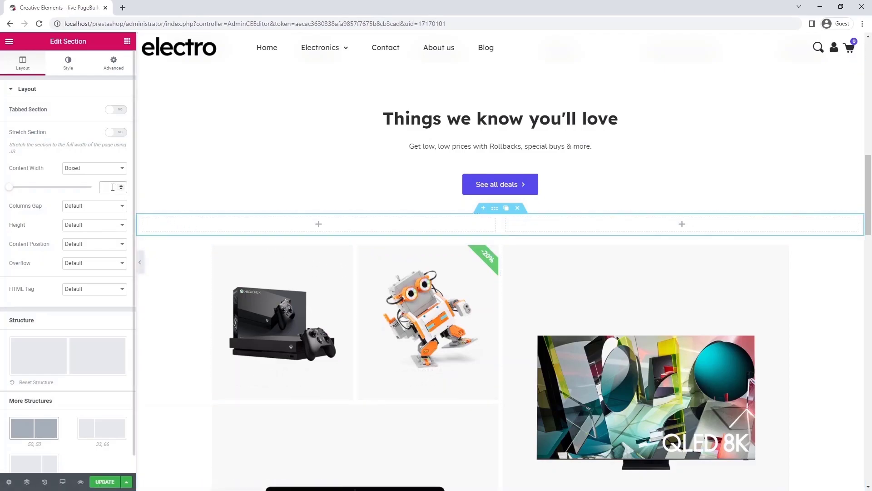
pyautogui.click(112, 209)
pyautogui.click(112, 220)
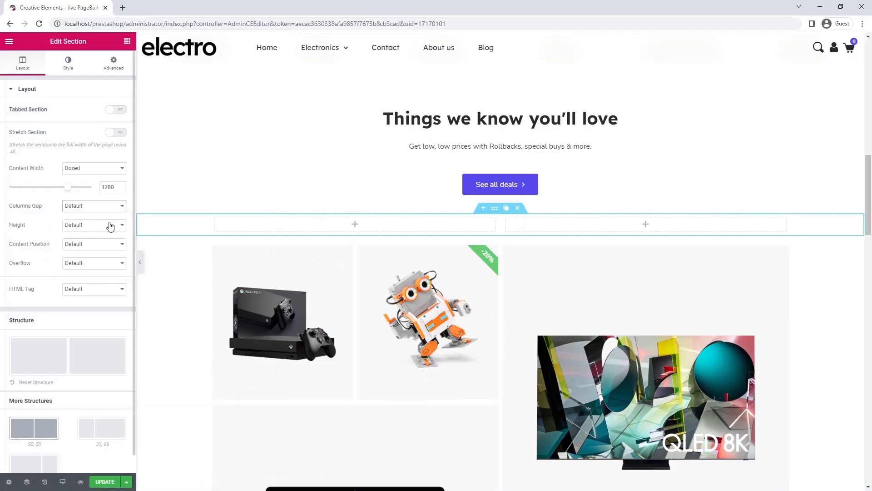
# Move the Xbox One X box into the new section's left column and set its custom width to 50%.
pyautogui.moveTo(344, 238); pyautogui.dragTo(311, 222)
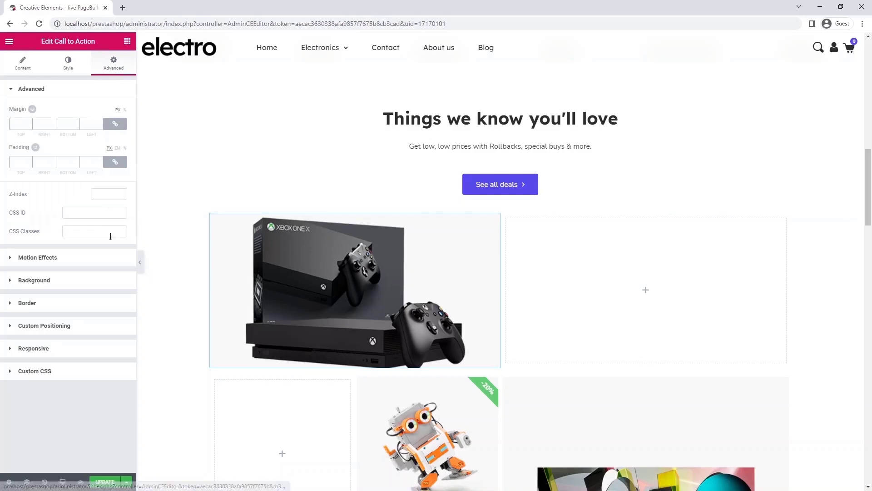
pyautogui.click(108, 330)
pyautogui.click(97, 203)
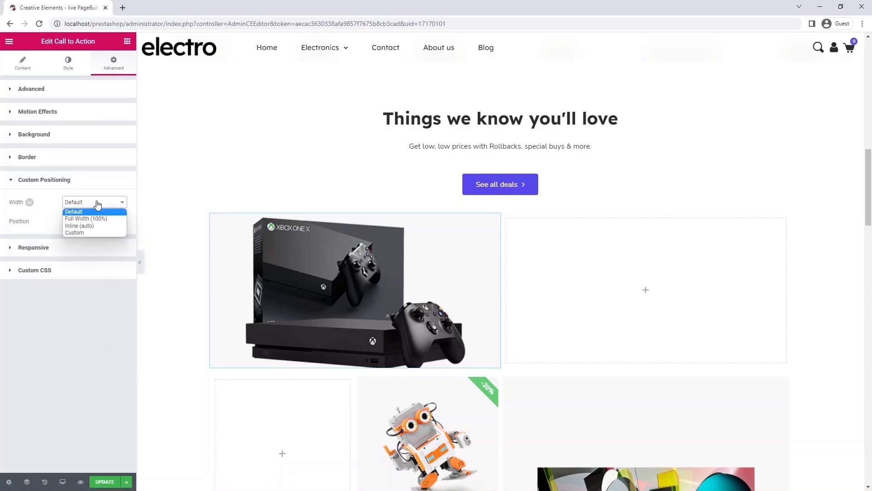
pyautogui.click(96, 235)
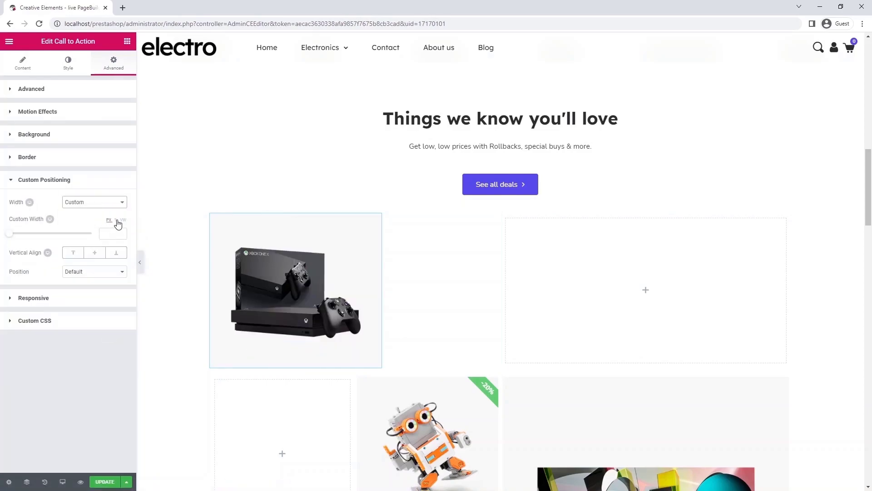
pyautogui.write('50')
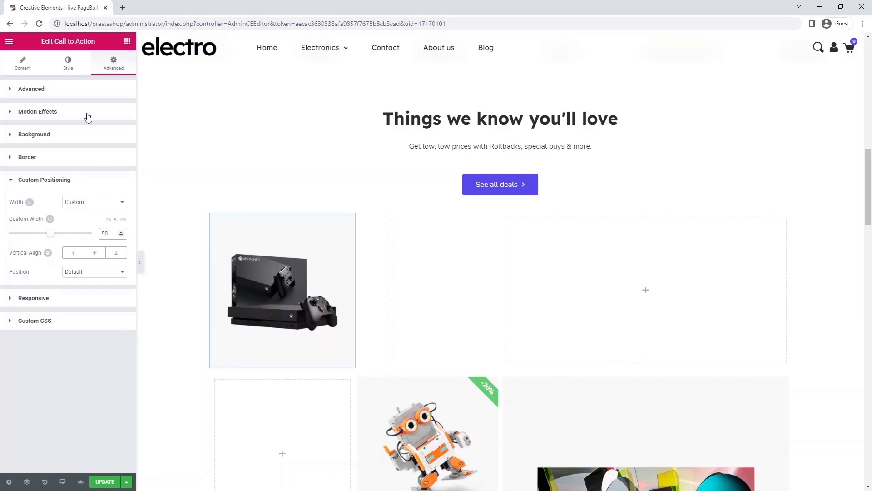
# Set the Xbox One X box's margin to 5 px on all sides.
pyautogui.click(82, 91)
pyautogui.click(88, 128)
pyautogui.write('5')
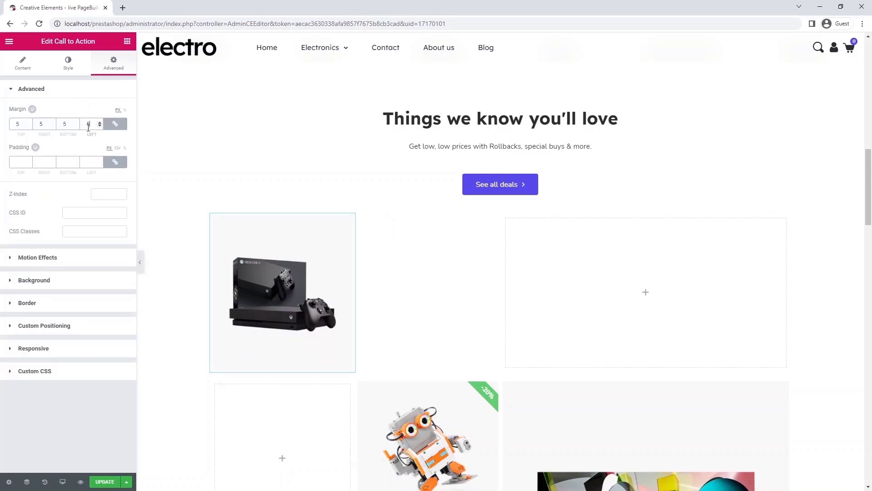
# Move the UBTECH Jimu robot box into the left column below the Xbox box and set its custom width to 50%.
pyautogui.scroll(-3, 370, 227)
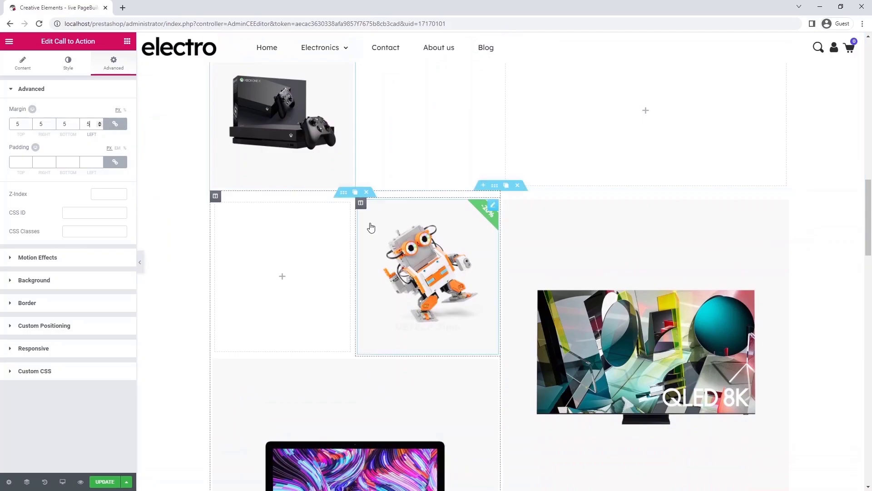
pyautogui.scroll(1, 436, 241)
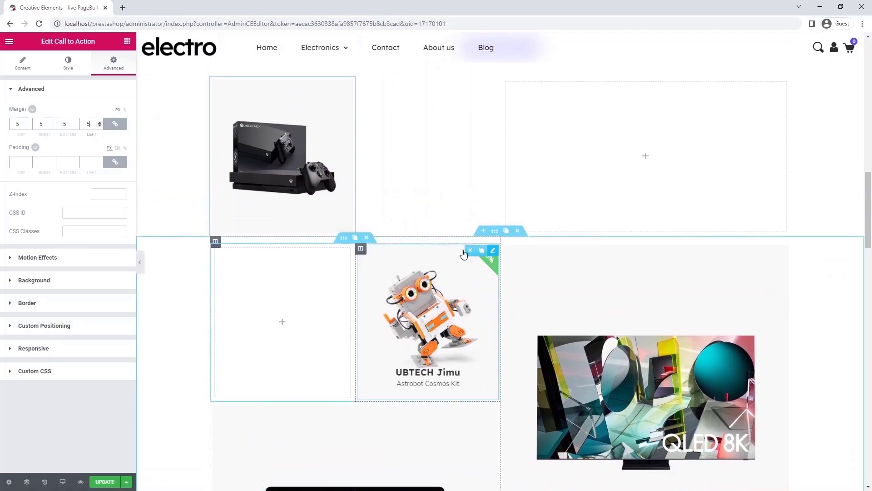
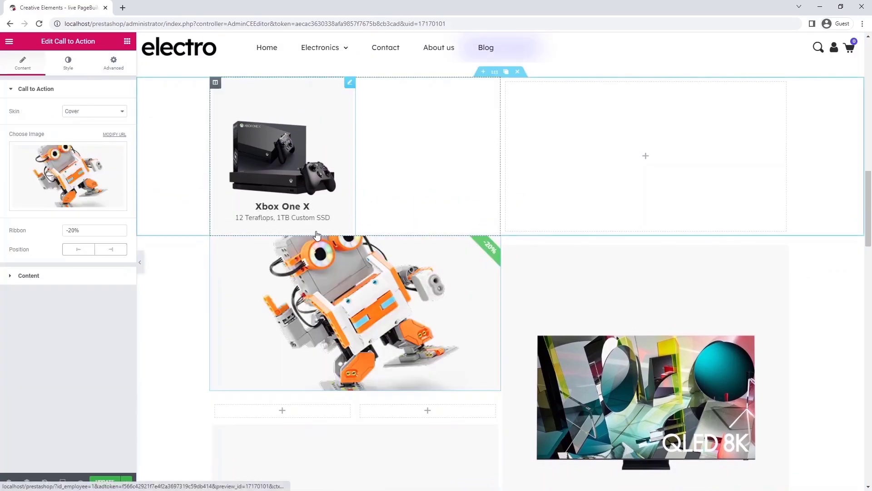
pyautogui.click(119, 66)
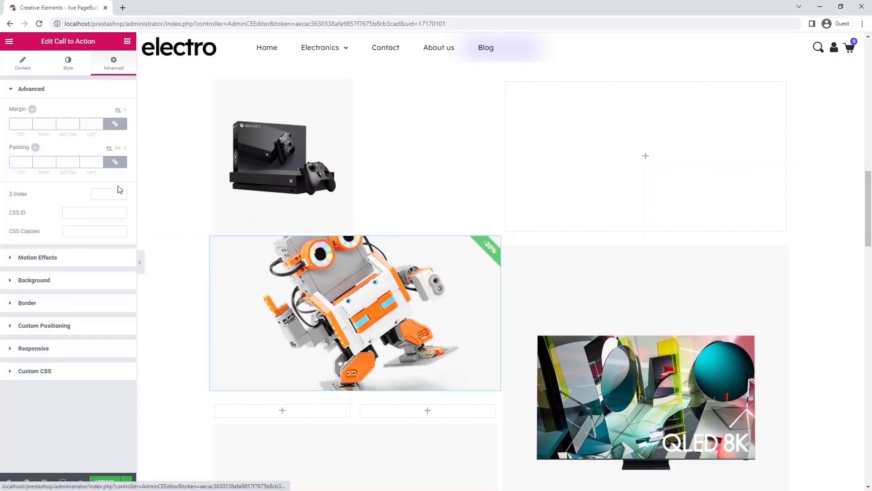
pyautogui.click(101, 328)
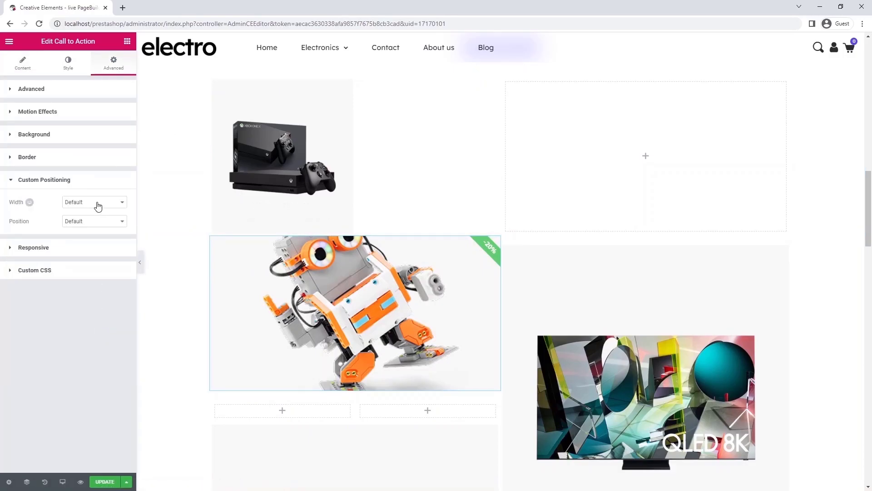
pyautogui.click(97, 207)
pyautogui.click(97, 222)
pyautogui.click(95, 201)
pyautogui.click(95, 234)
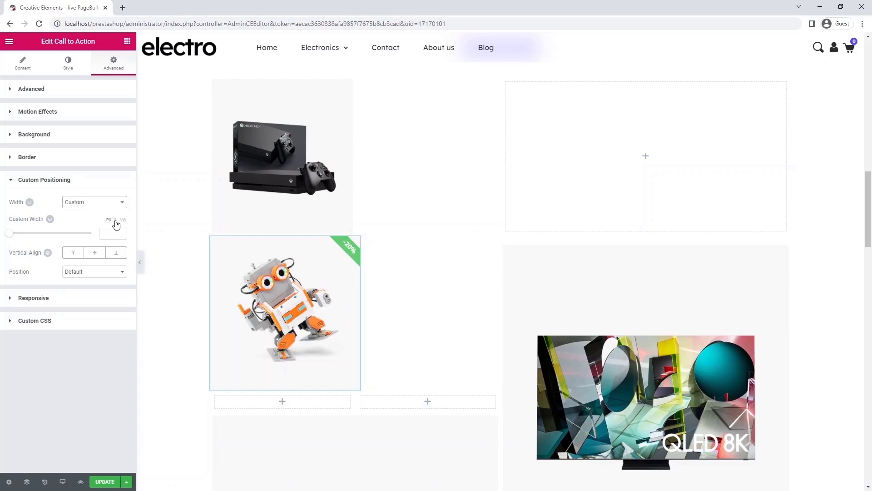
pyautogui.write('50')
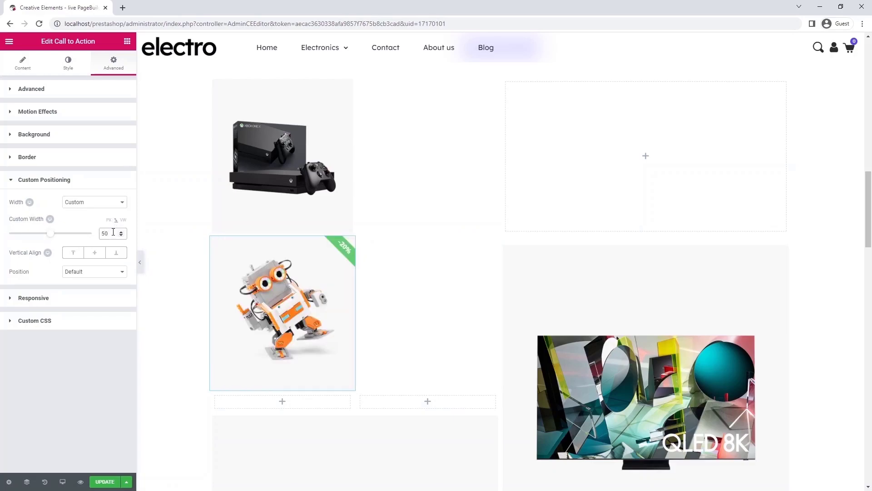
# Set the robot box's margin to 5 px on all sides and place it beside the Xbox box.
pyautogui.click(82, 89)
pyautogui.write('5')
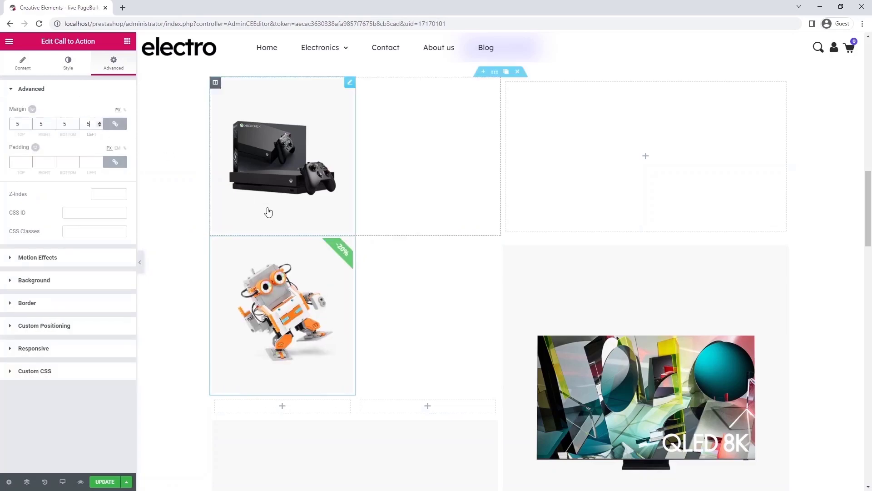
pyautogui.moveTo(341, 248); pyautogui.dragTo(313, 215)
# Move the QLED 8K TV box into the new section's right column and set its margin to 5 px on all sides.
pyautogui.moveTo(491, 176); pyautogui.dragTo(662, 162)
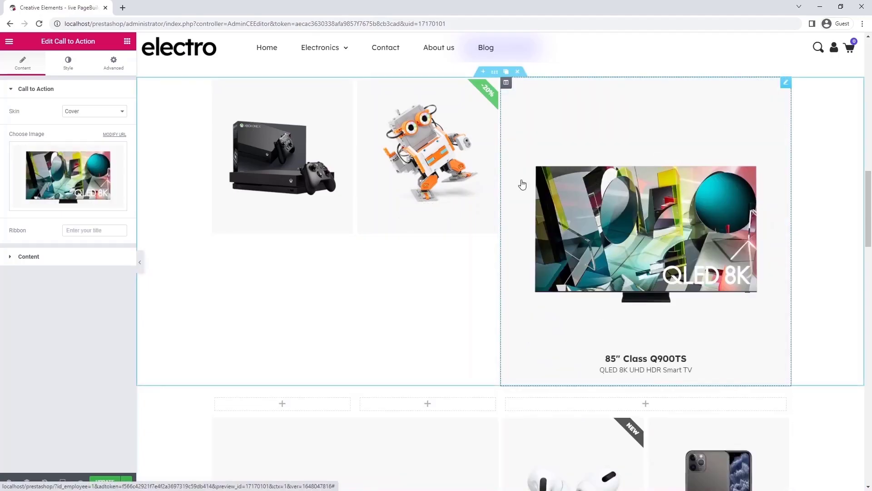
pyautogui.click(115, 65)
pyautogui.click(89, 124)
pyautogui.write('5')
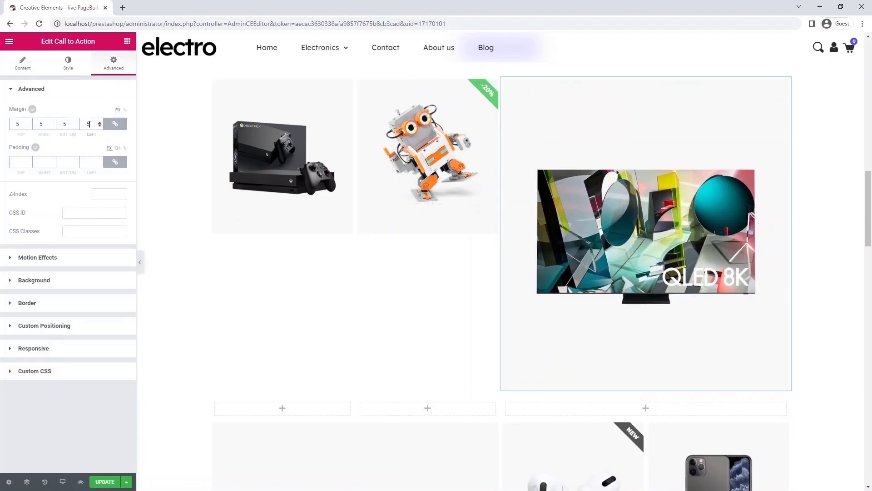
# Move the iMac box into the left column below the Xbox and robot boxes and set its margin to 5 px on all sides.
pyautogui.moveTo(458, 415); pyautogui.dragTo(339, 331)
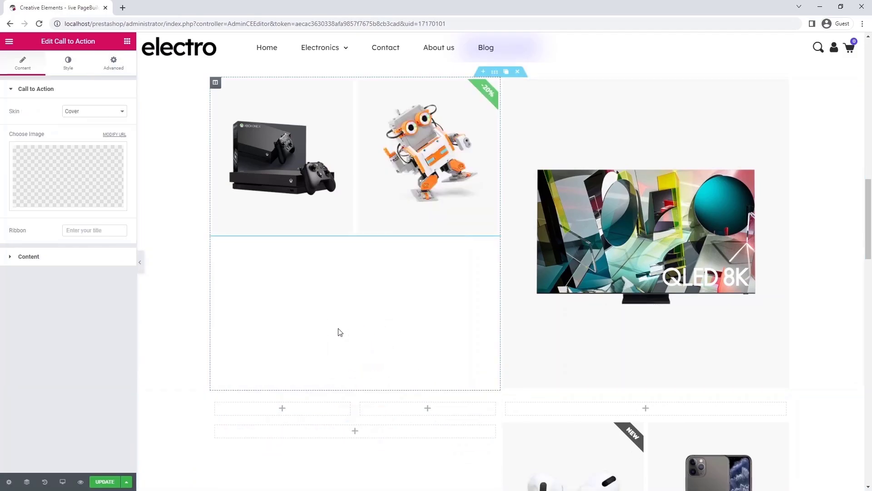
pyautogui.click(114, 64)
pyautogui.click(90, 124)
pyautogui.write('5')
# Move the AirPods Pro box below the TV box and give it a custom width of half the column and an outer margin.
pyautogui.scroll(-5, 773, 291)
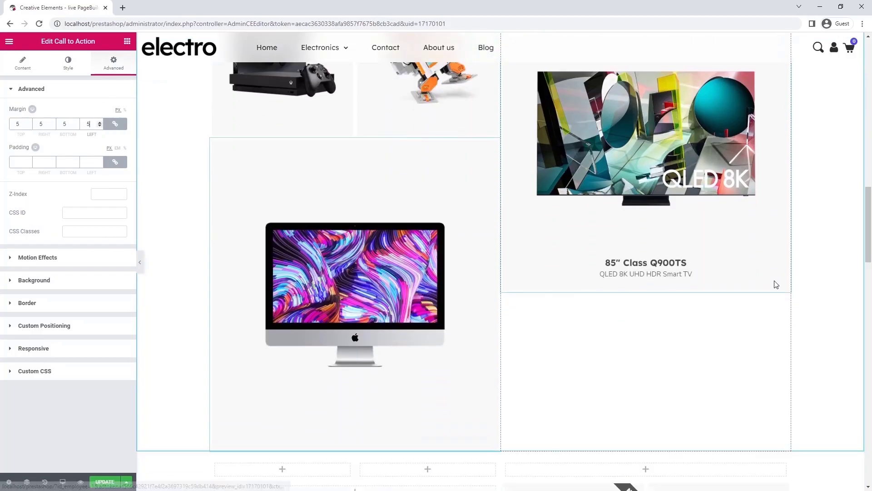
pyautogui.moveTo(638, 375); pyautogui.dragTo(560, 180)
pyautogui.click(114, 64)
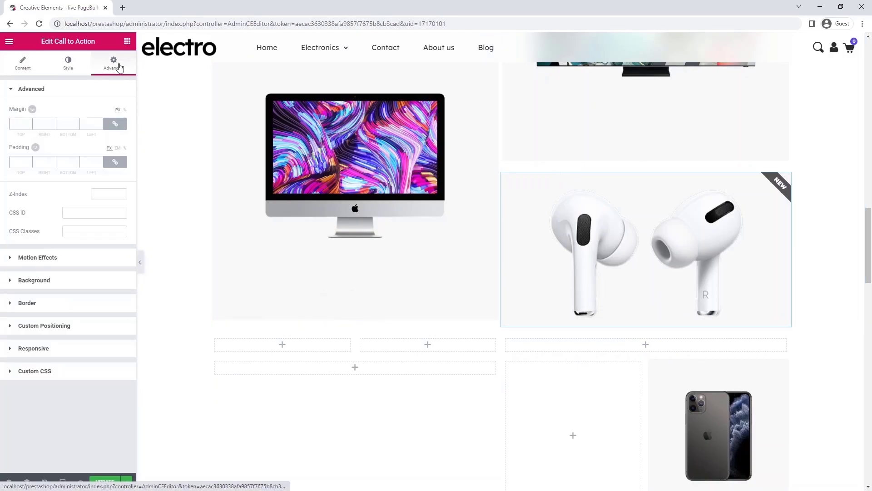
pyautogui.click(64, 327)
pyautogui.click(91, 202)
pyautogui.click(86, 233)
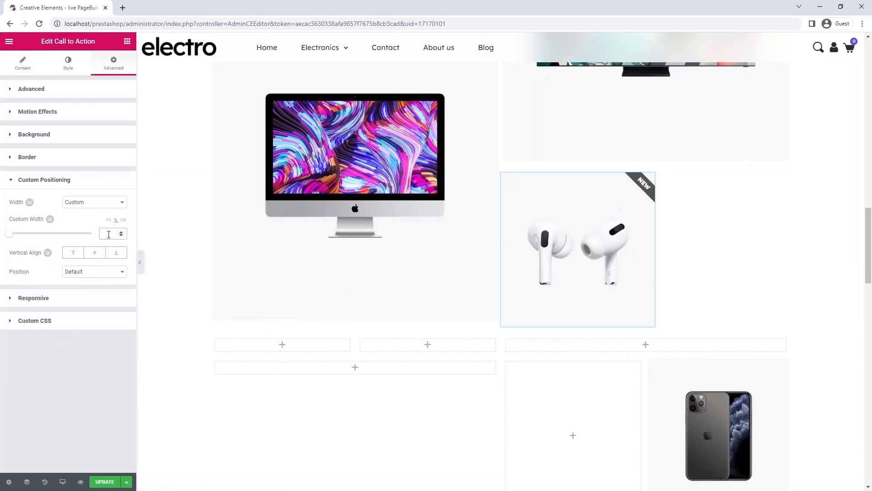
pyautogui.click(66, 91)
# Move the iPhone box into the right column below the AirPods Pro box and set its custom width to 50%.
pyautogui.moveTo(782, 371); pyautogui.dragTo(604, 318)
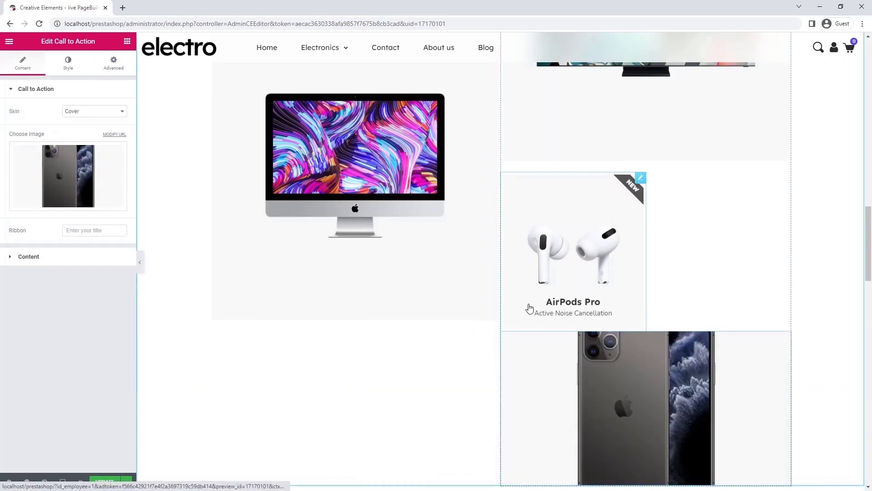
pyautogui.click(100, 64)
pyautogui.click(97, 327)
pyautogui.click(93, 202)
pyautogui.click(91, 211)
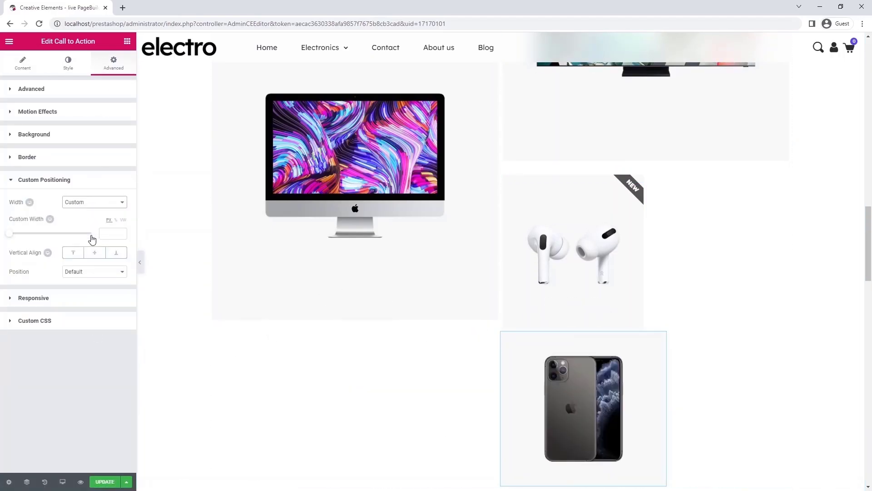
pyautogui.click(111, 233)
pyautogui.write('50')
# Set the iPhone box's margin to 5 px on all sides.
pyautogui.click(70, 96)
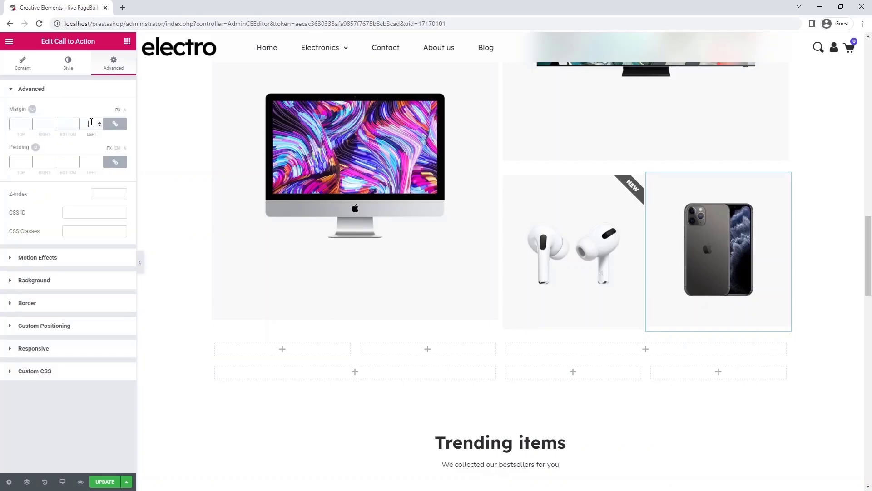
pyautogui.click(91, 123)
pyautogui.write('5')
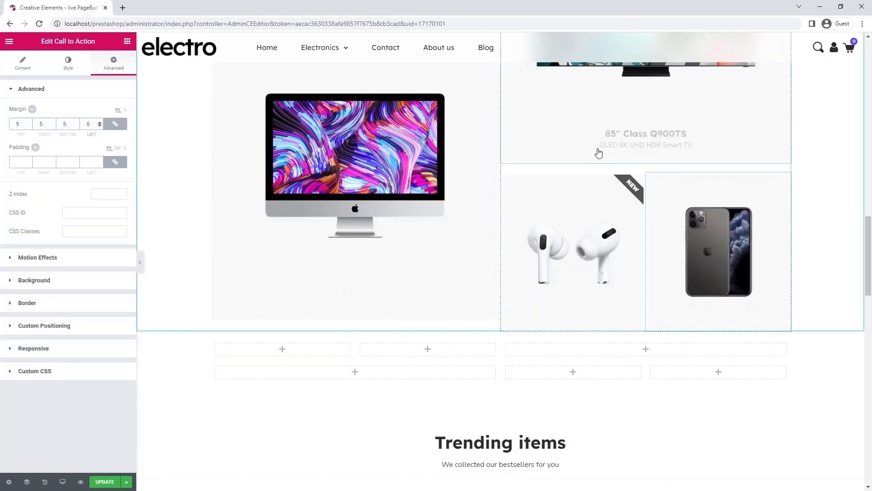
# Set the right column's widgets space to 0 px.
pyautogui.scroll(7, 599, 153)
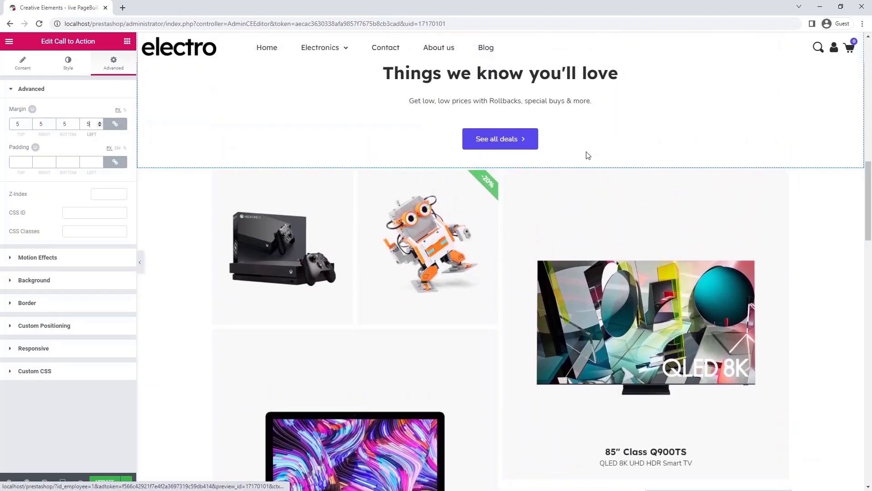
pyautogui.click(507, 174)
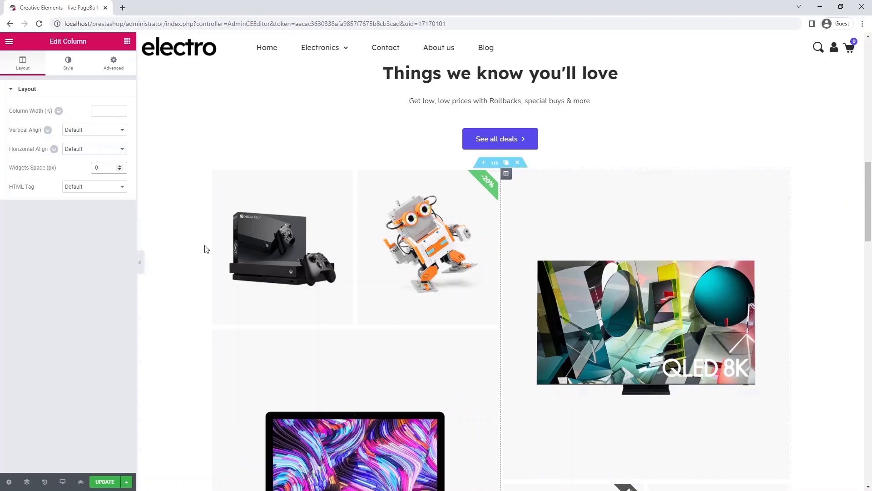
pyautogui.scroll(-4, 191, 256)
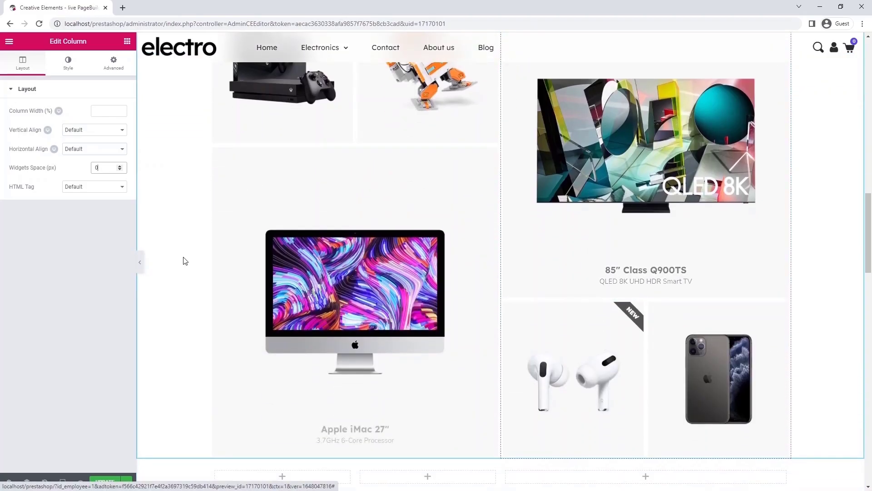
# Preview the rebuilt product grid without the editing panel, then examine the leftover empty columns below it.
pyautogui.click(140, 263)
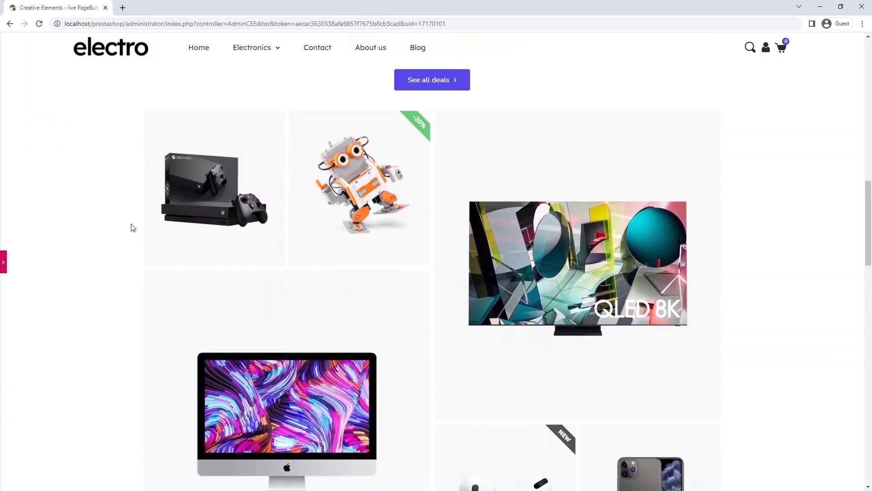
pyautogui.scroll(-2, 142, 267)
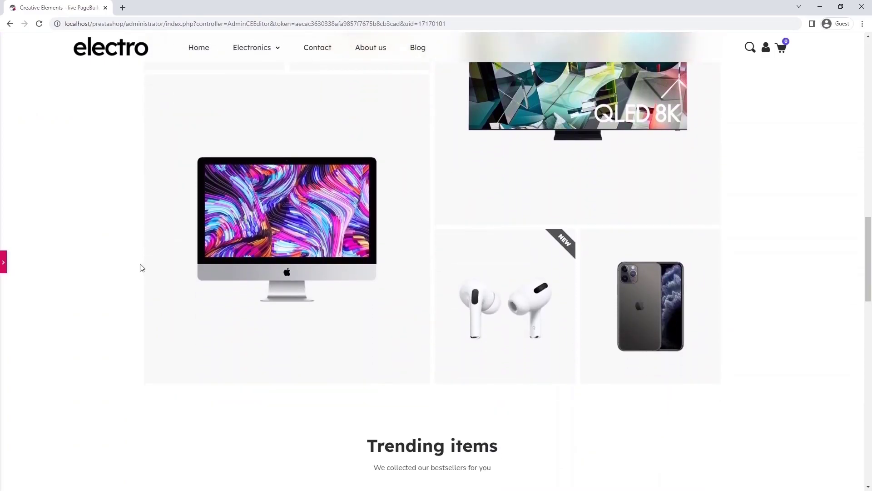
pyautogui.click(4, 261)
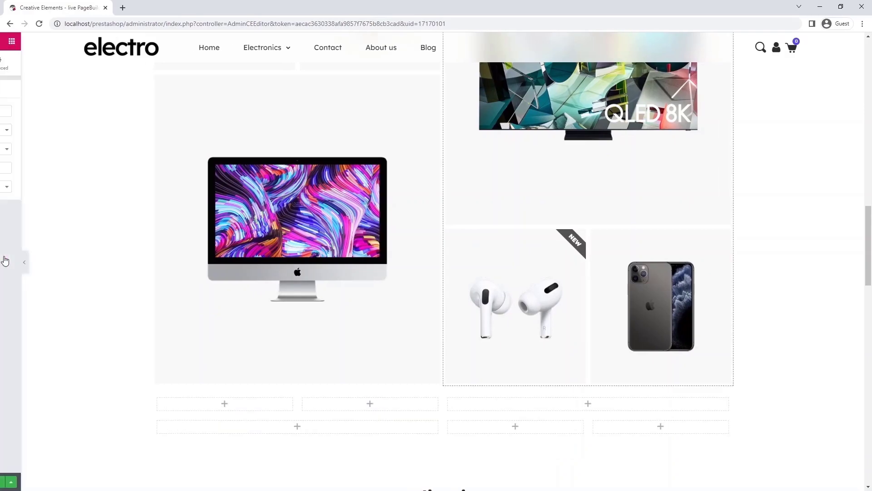
pyautogui.scroll(-3, 180, 286)
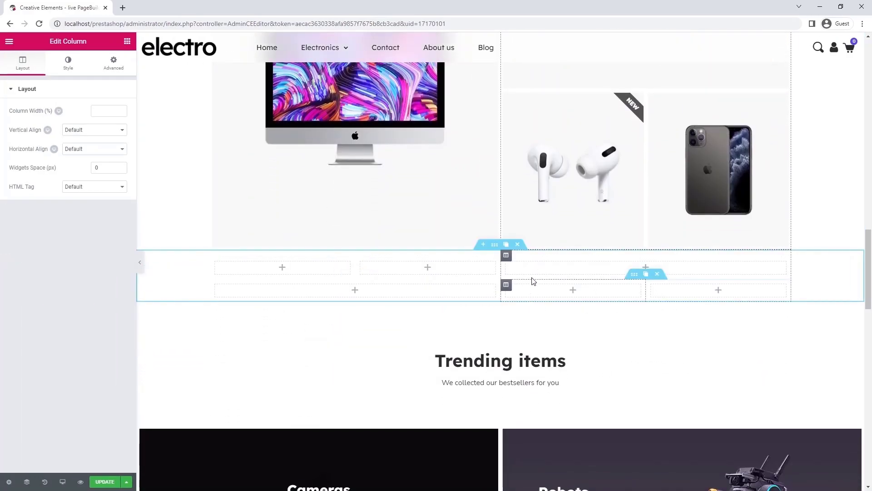
# Delete the leftover empty section below the product grid and add a single-column section above the Trending items heading.
pyautogui.click(518, 245)
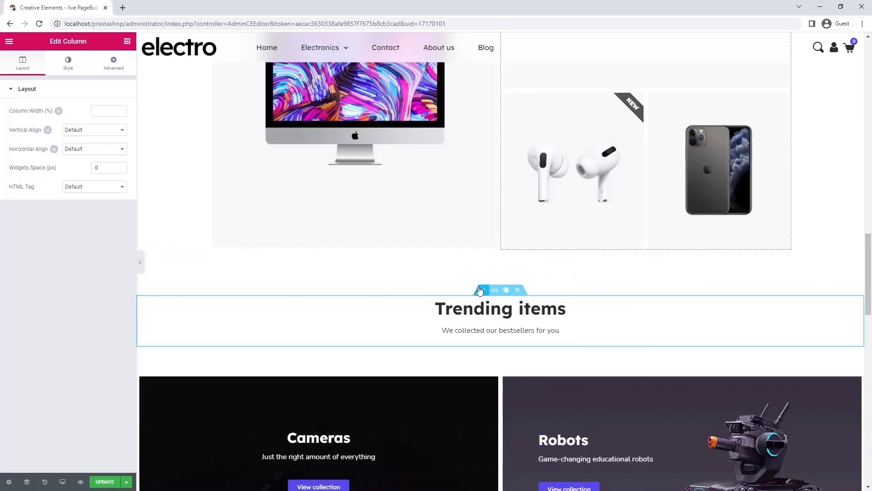
pyautogui.click(480, 290)
pyautogui.click(488, 288)
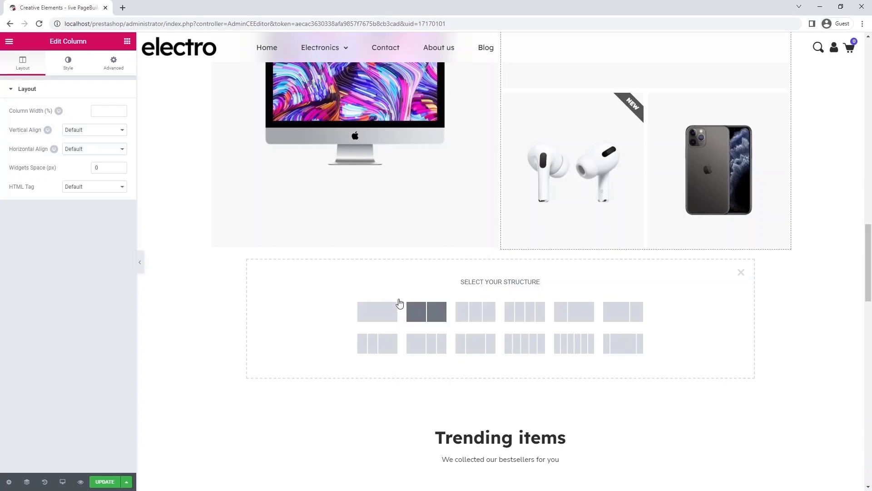
pyautogui.click(375, 314)
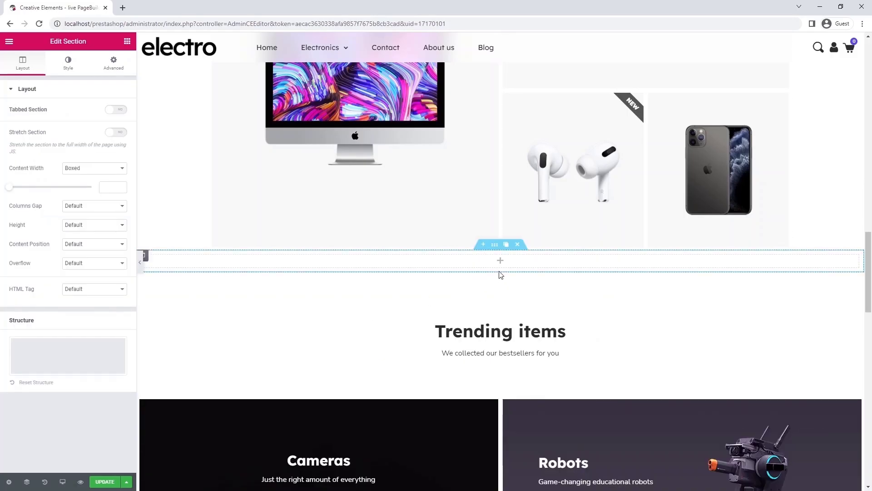
# Duplicate the "Things we know you'll love" Call to Action box and move the copy into the empty section below the product grid.
pyautogui.scroll(10, 500, 274)
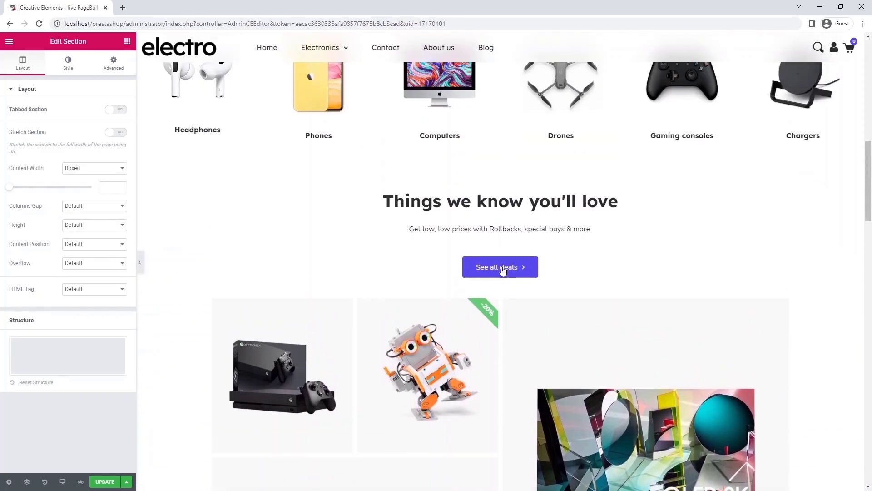
pyautogui.scroll(1, 502, 270)
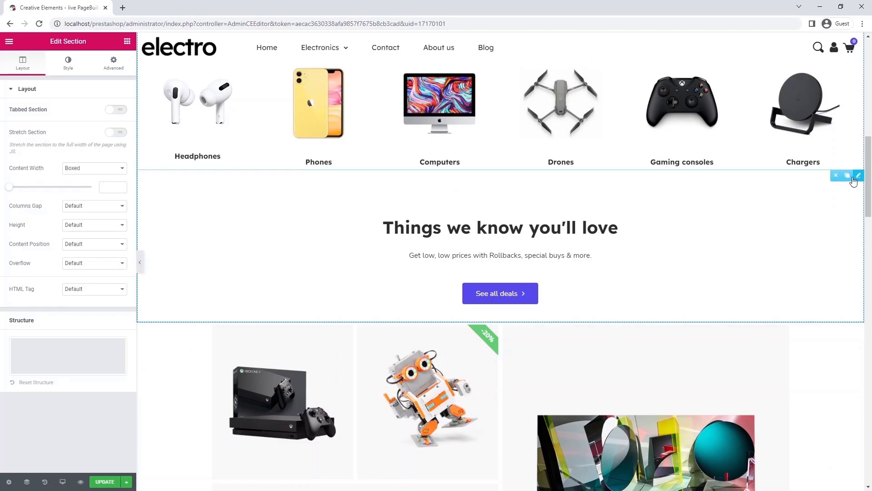
pyautogui.click(848, 176)
pyautogui.moveTo(858, 179); pyautogui.dragTo(527, 224)
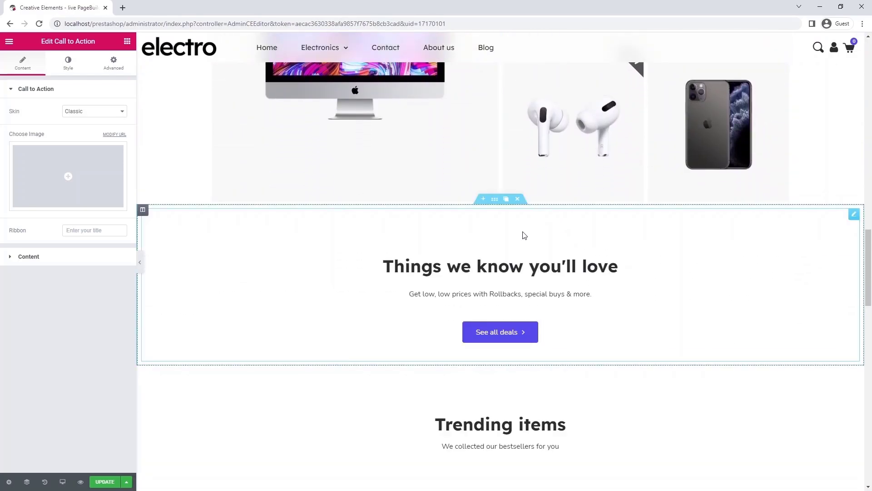
# Set the copied box's title to "Trending items" and description to "We collected our bestsellers for you", and clear its button text.
pyautogui.click(71, 262)
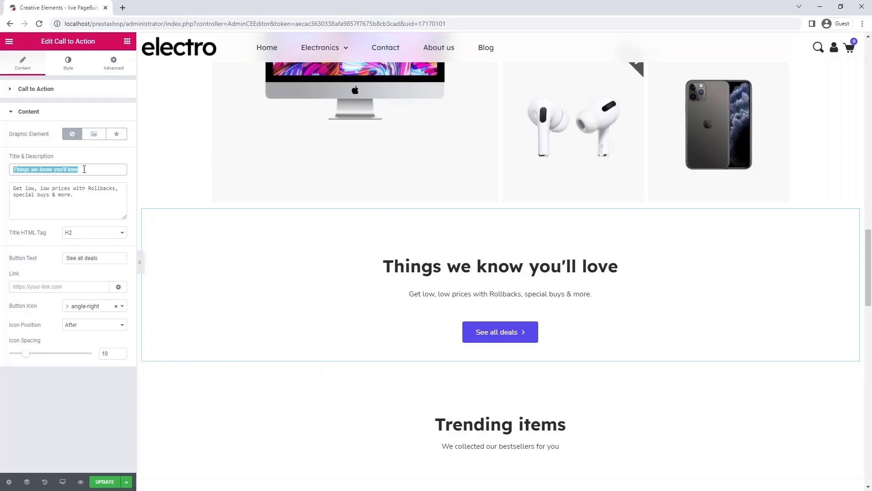
pyautogui.write('Trending items')
pyautogui.click(78, 197)
pyautogui.hotkey('ctrl', 'a')
pyautogui.write('We collected our bestsellers for you')
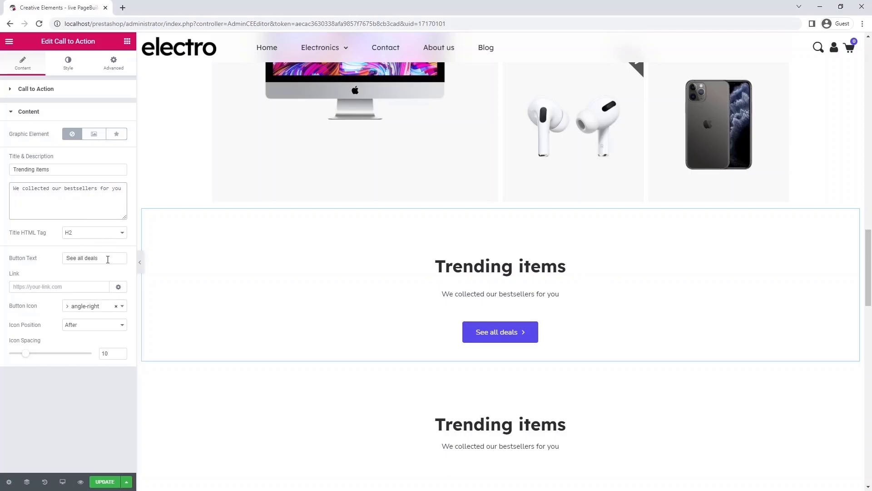
pyautogui.press('BackSpace')
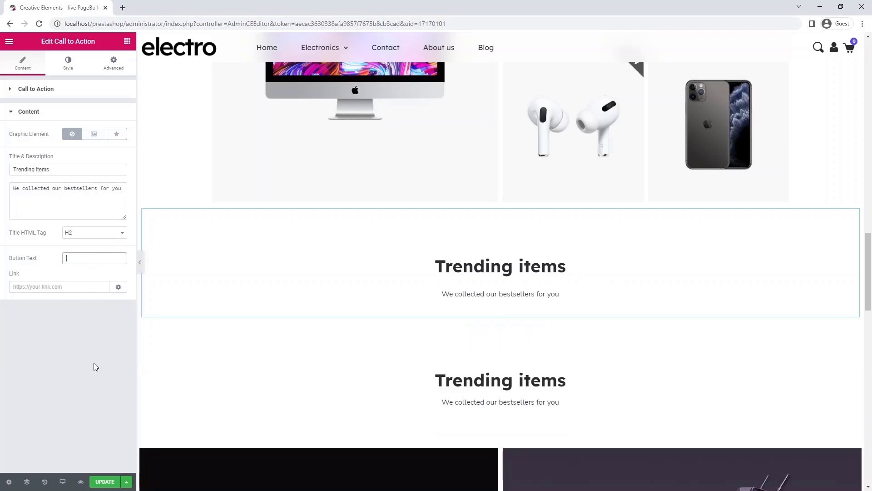
# Delete the old Trending items heading section and place a duplicate of the new Trending items box above the "Why choose us?" heading.
pyautogui.click(518, 364)
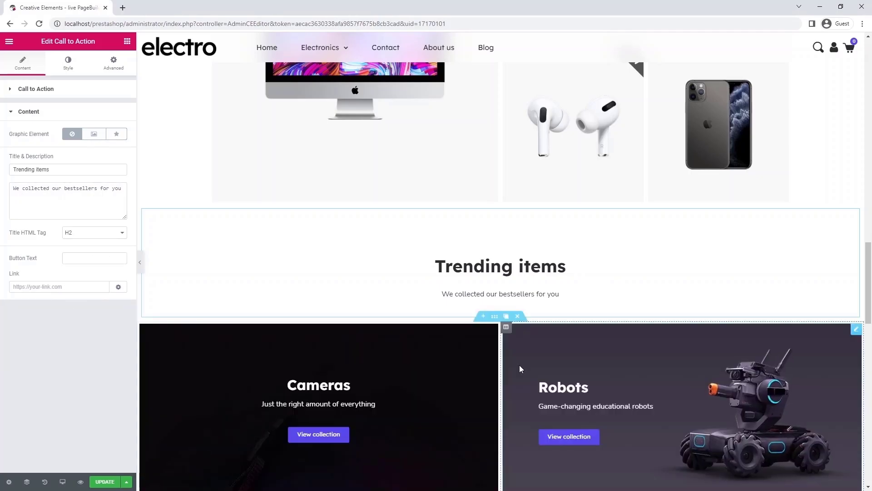
pyautogui.scroll(-4, 519, 365)
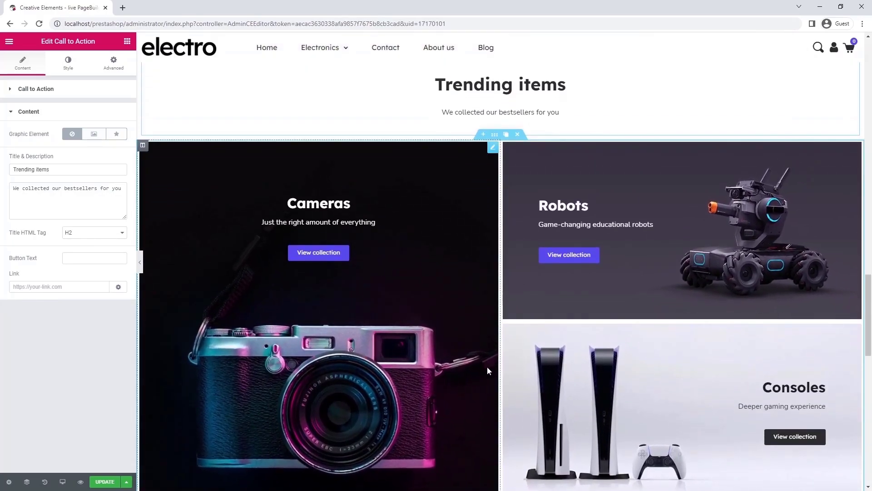
pyautogui.scroll(-6, 629, 380)
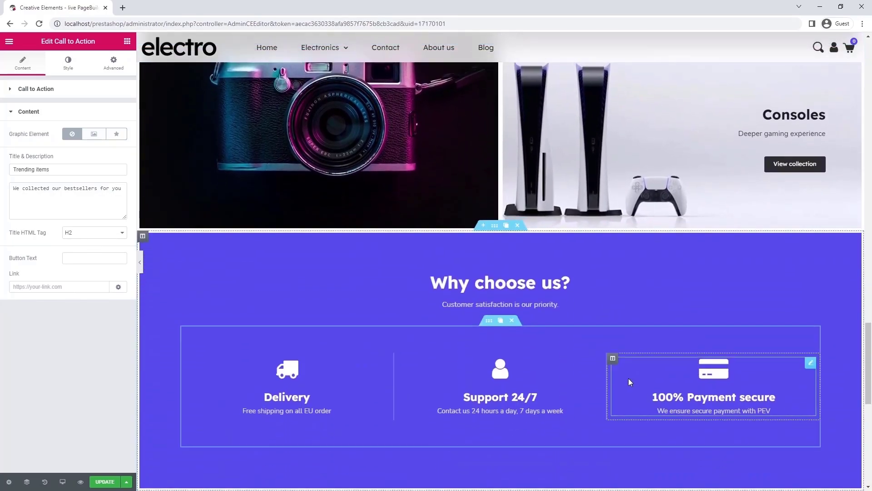
pyautogui.scroll(-2, 628, 378)
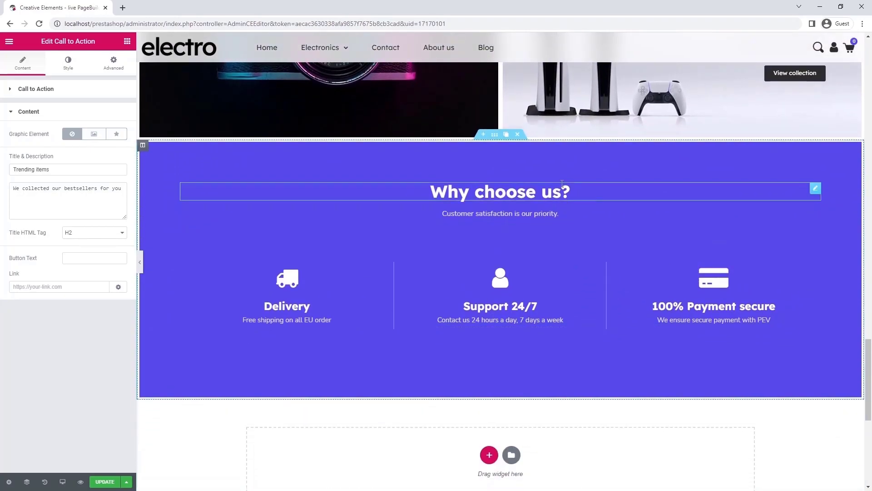
pyautogui.scroll(9, 565, 220)
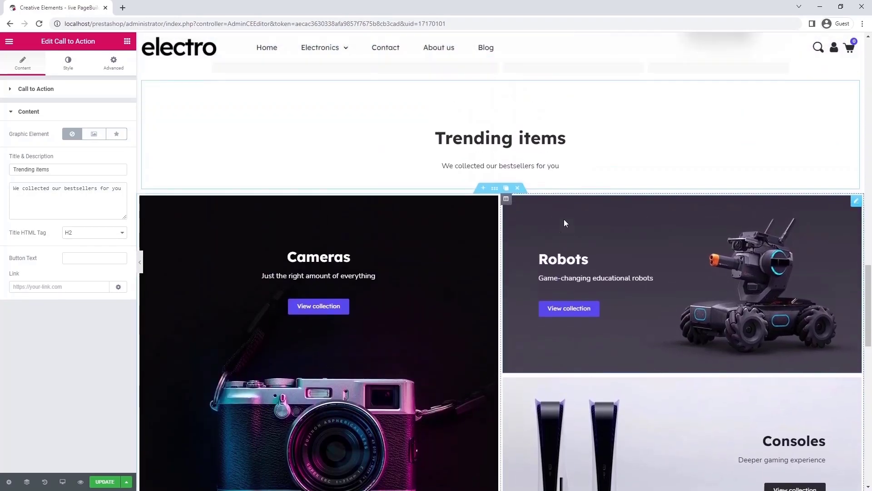
pyautogui.scroll(3, 566, 222)
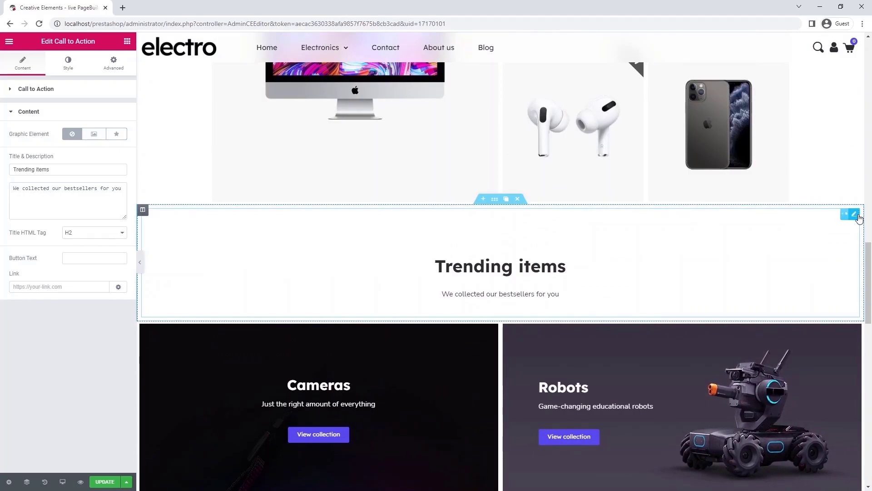
pyautogui.moveTo(846, 218); pyautogui.dragTo(569, 236)
pyautogui.scroll(-11, 694, 241)
pyautogui.scroll(-2, 604, 240)
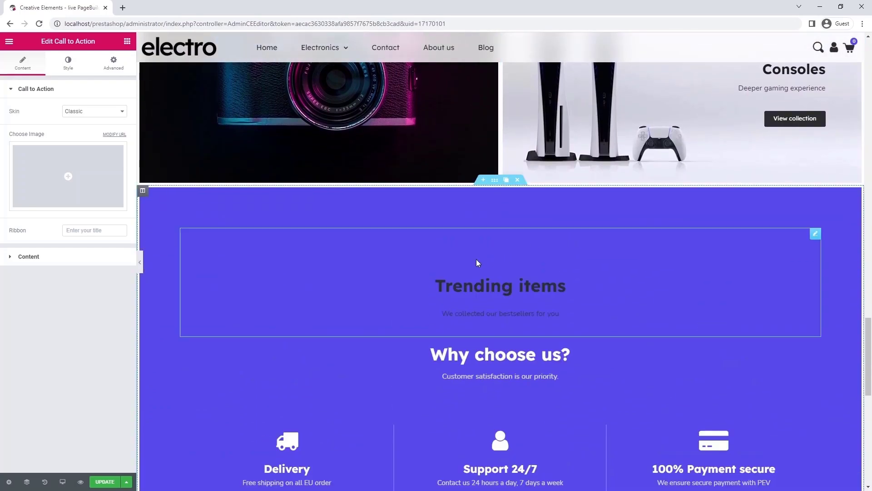
# Set the duplicated box's title to "Why choose us?" and its description to "Customer satisfaction is our priority.".
pyautogui.click(37, 257)
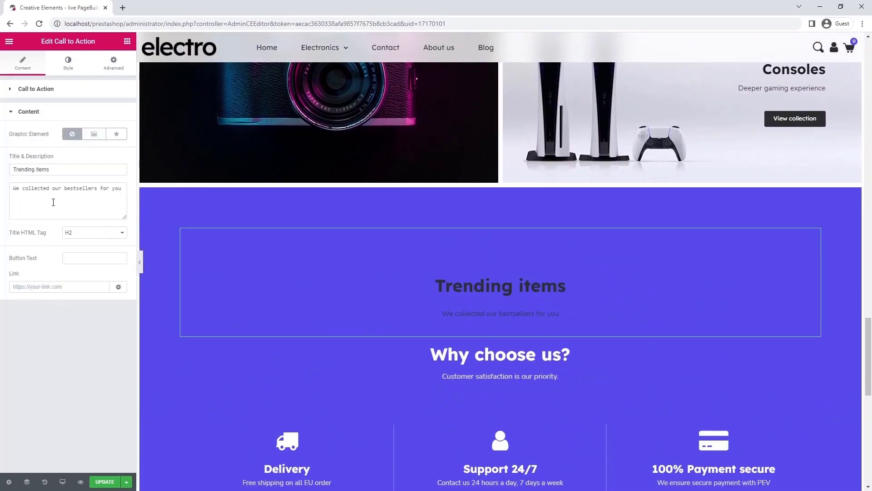
pyautogui.write('Why choose us?')
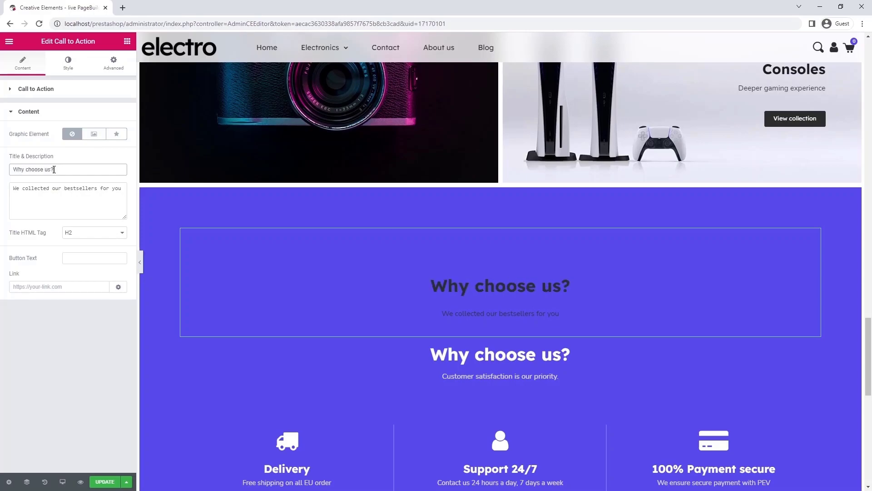
pyautogui.tripleClick(123, 190)
pyautogui.write('Customer satisfaction is our priority.')
# Set the "Why choose us?" box's title color to white and its description color to rgba(255,255,255,0.8).
pyautogui.click(66, 68)
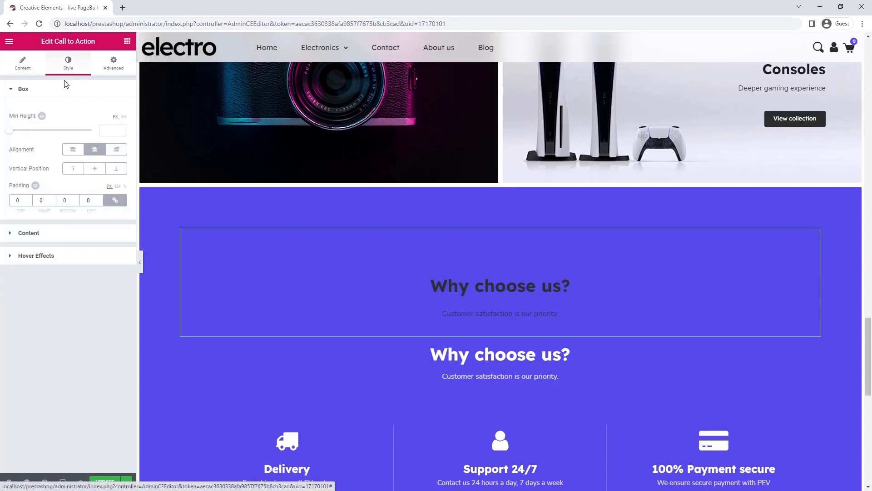
pyautogui.click(53, 239)
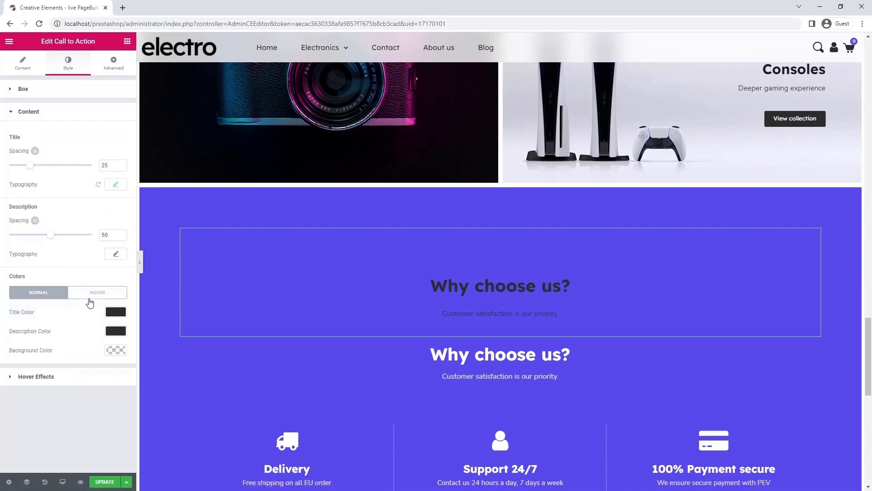
pyautogui.click(116, 312)
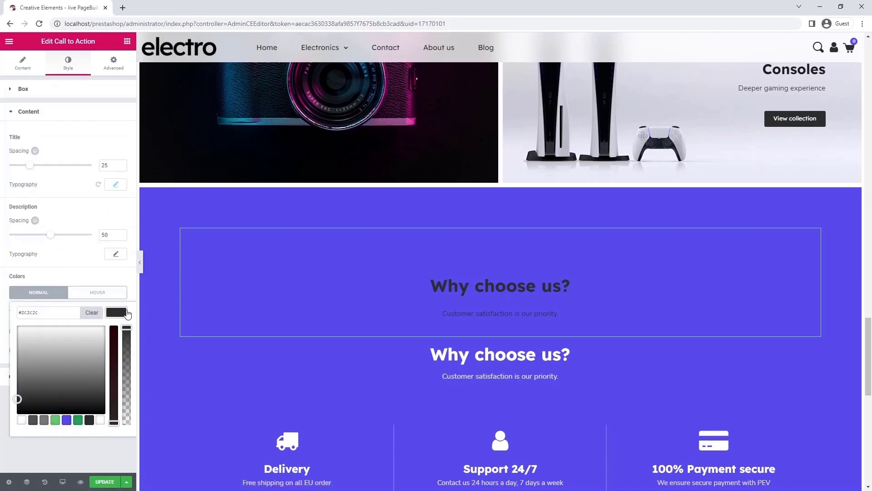
pyautogui.click(100, 419)
pyautogui.click(117, 315)
pyautogui.click(116, 331)
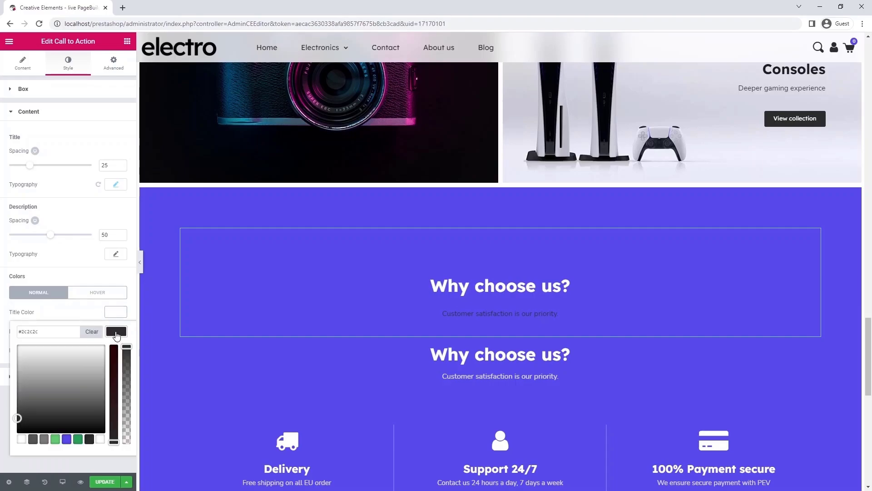
pyautogui.click(21, 439)
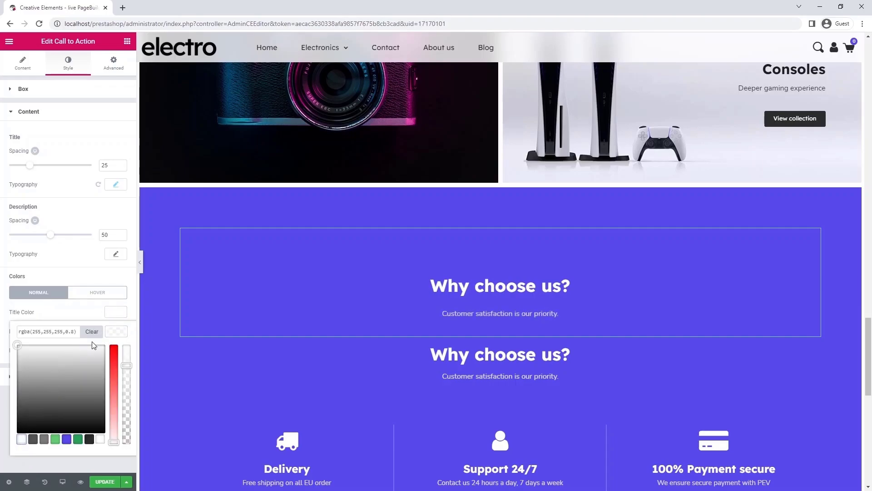
pyautogui.click(116, 336)
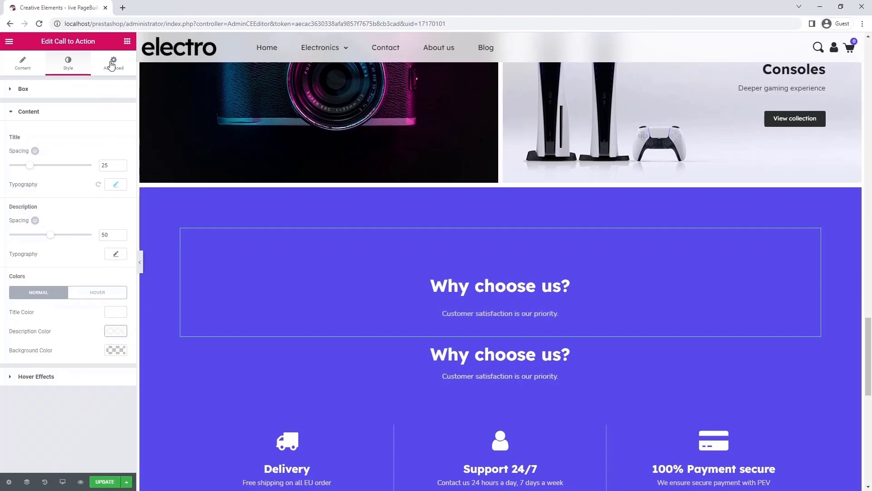
# Set the "Why choose us?" box's bottom margin to 0 px and delete the old heading and text widgets below it.
pyautogui.click(112, 65)
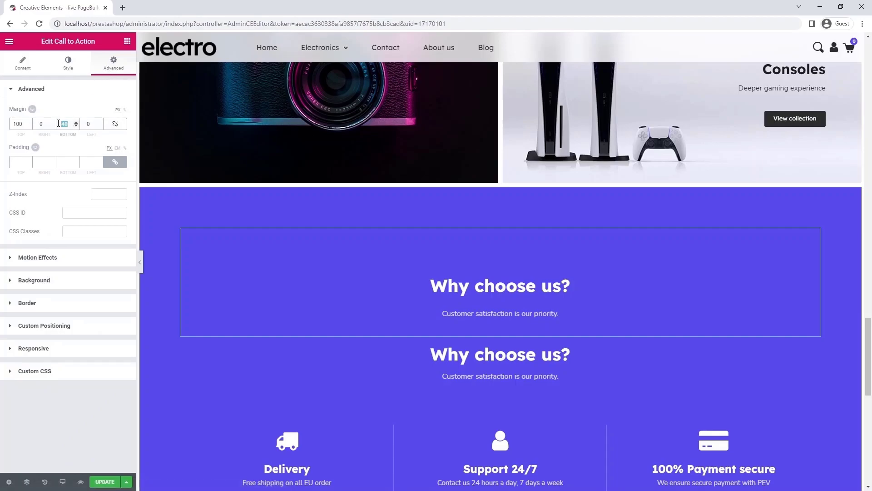
pyautogui.write('0')
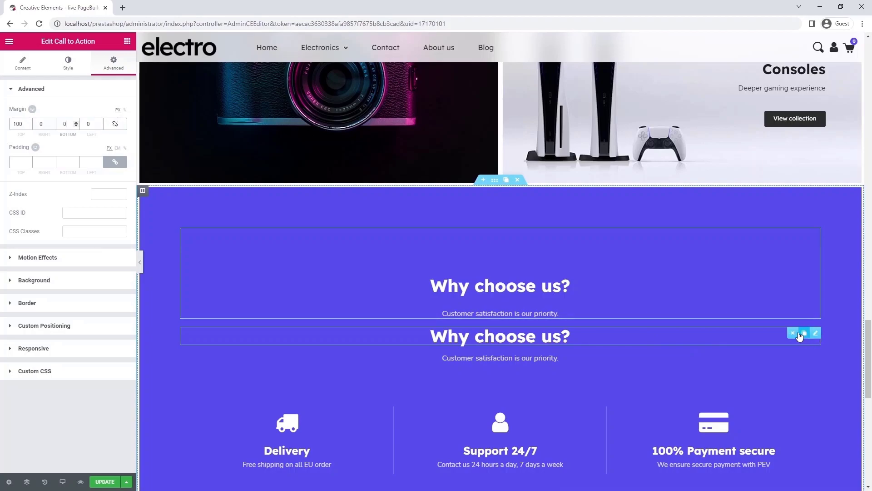
pyautogui.click(794, 333)
pyautogui.click(793, 333)
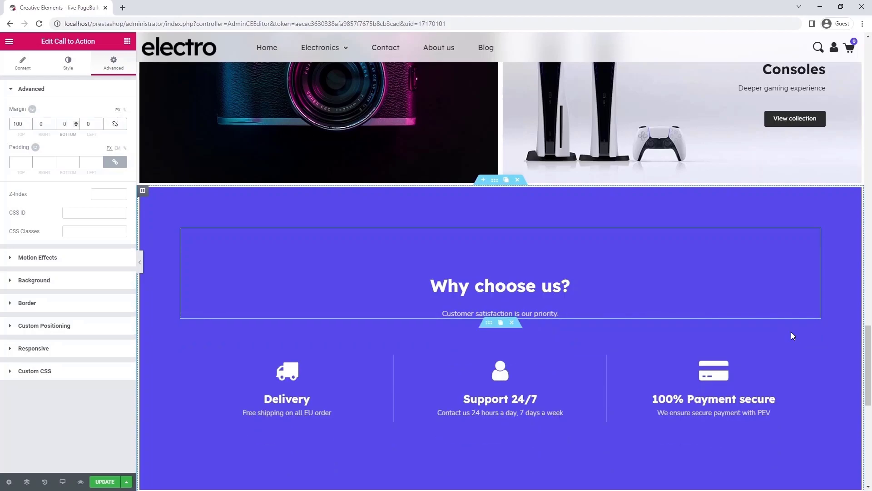
# Move the Delivery, Support 24/7 and 100% Payment secure icon boxes directly below the heading box and delete their emptied inner section.
pyautogui.scroll(-3, 792, 333)
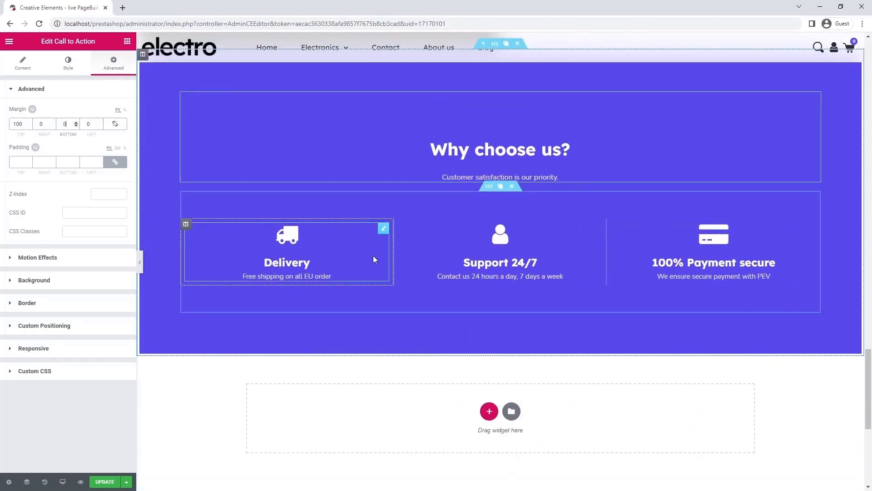
pyautogui.moveTo(383, 229); pyautogui.dragTo(463, 173)
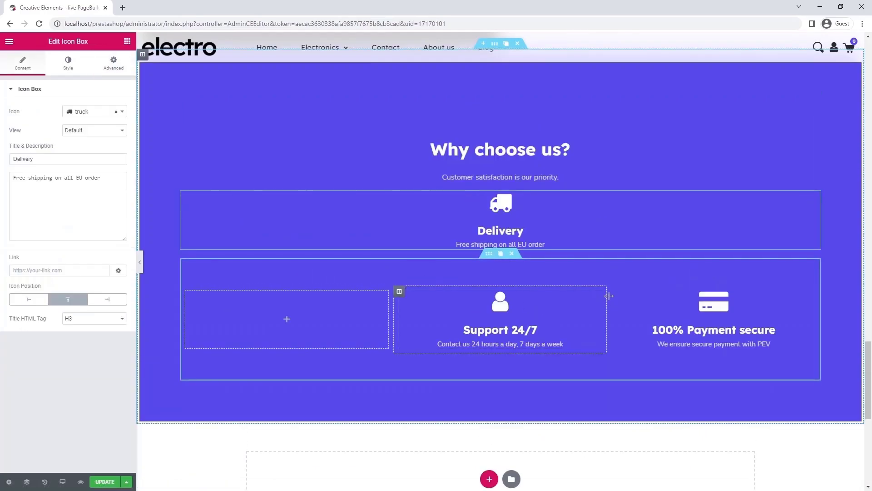
pyautogui.moveTo(508, 296); pyautogui.dragTo(525, 239)
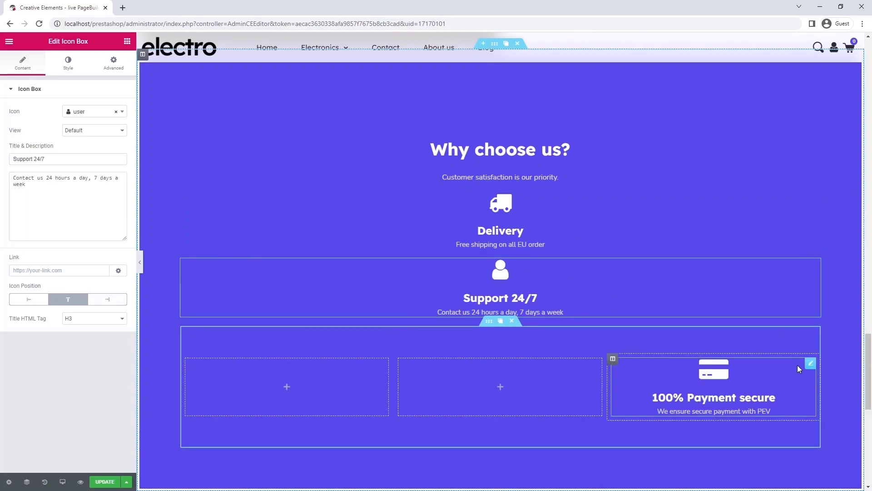
pyautogui.moveTo(813, 367); pyautogui.dragTo(499, 293)
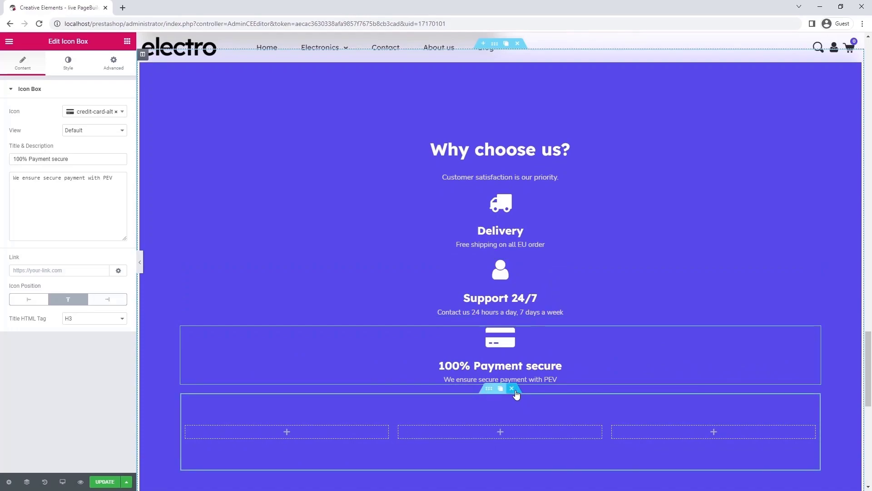
pyautogui.click(513, 389)
# Set the Delivery icon box's width to Custom at 30%.
pyautogui.click(456, 212)
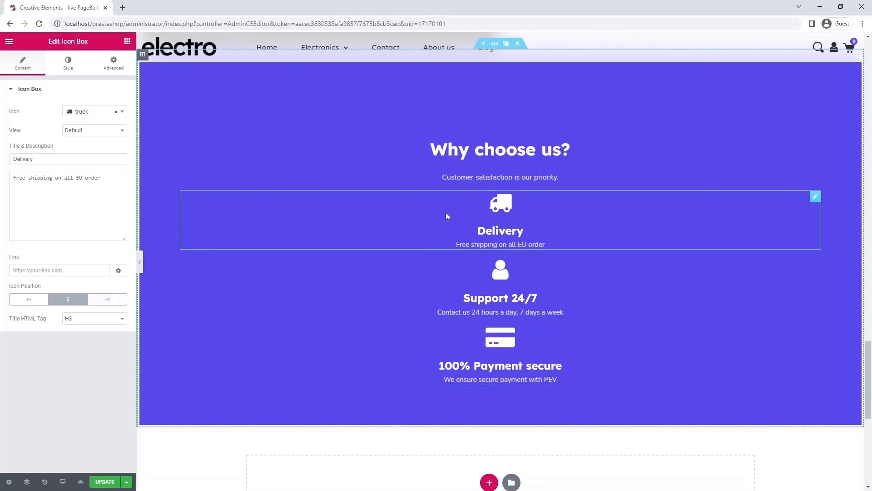
pyautogui.click(114, 64)
pyautogui.click(103, 332)
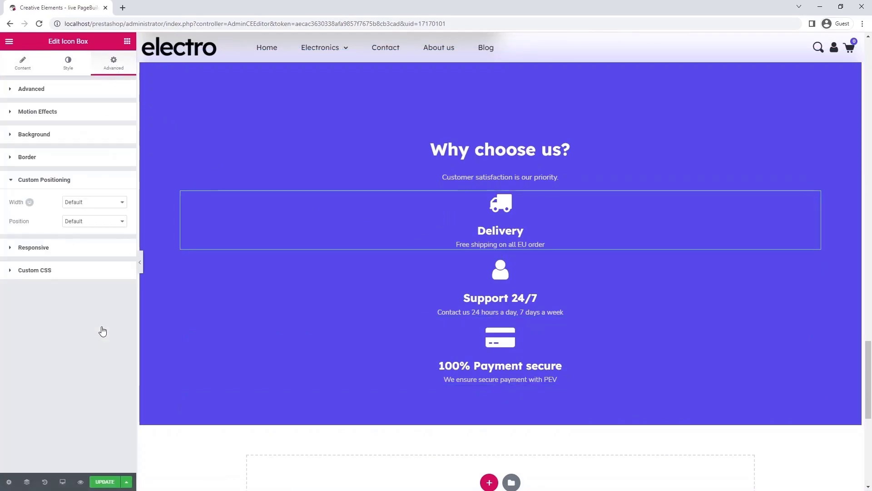
pyautogui.click(106, 202)
pyautogui.click(103, 232)
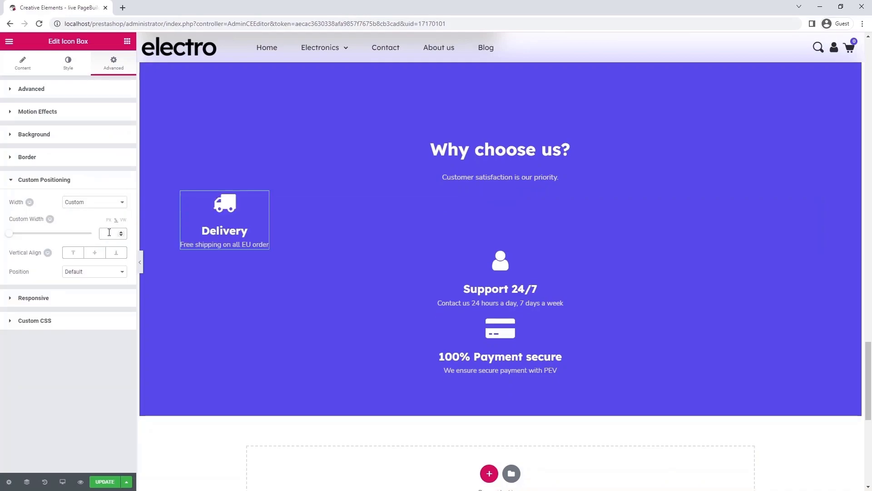
pyautogui.click(109, 232)
pyautogui.write('30')
# Set the Delivery icon box's margins to 100 px top, 140 px bottom and 0 px on both sides.
pyautogui.click(85, 89)
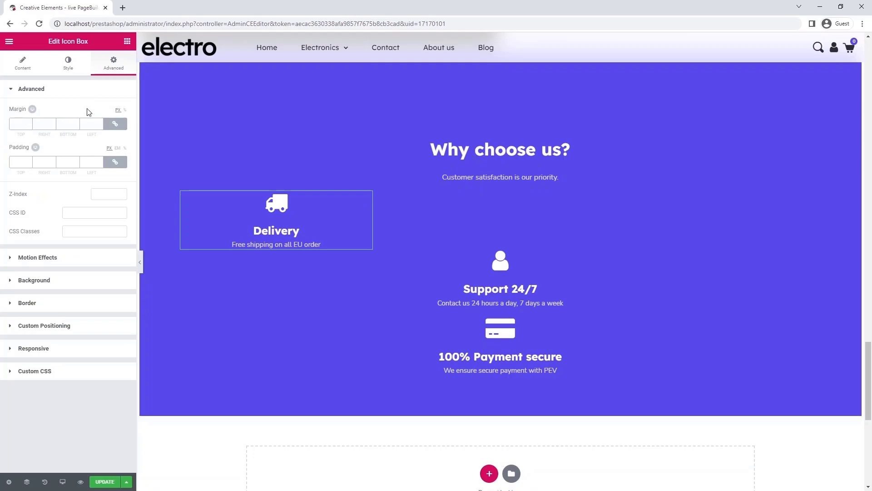
pyautogui.click(16, 123)
pyautogui.write('100')
pyautogui.click(63, 124)
pyautogui.write('140')
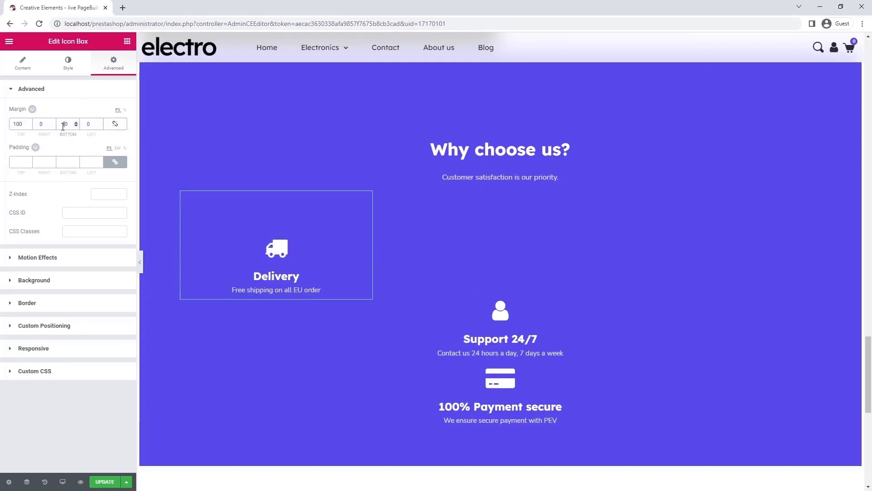
# Copy the Delivery icon box's style onto the Support 24/7 and 100% Payment secure icon boxes.
pyautogui.rightClick(289, 246)
pyautogui.click(317, 283)
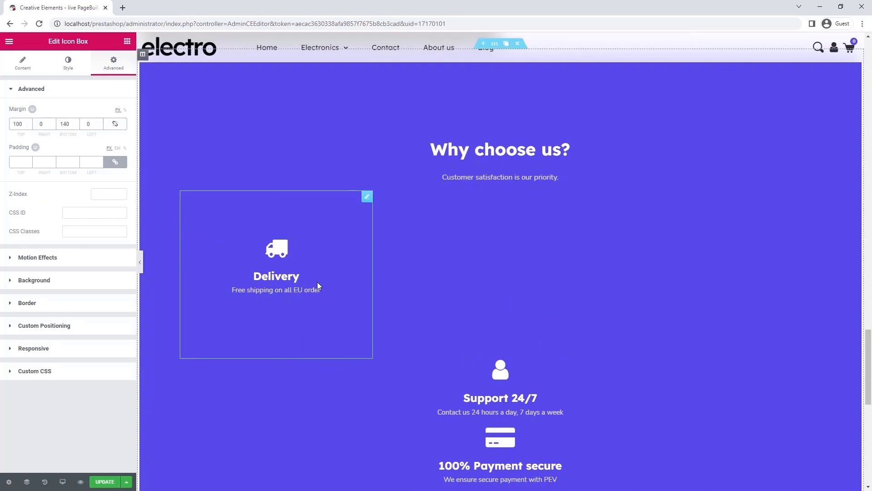
pyautogui.rightClick(490, 370)
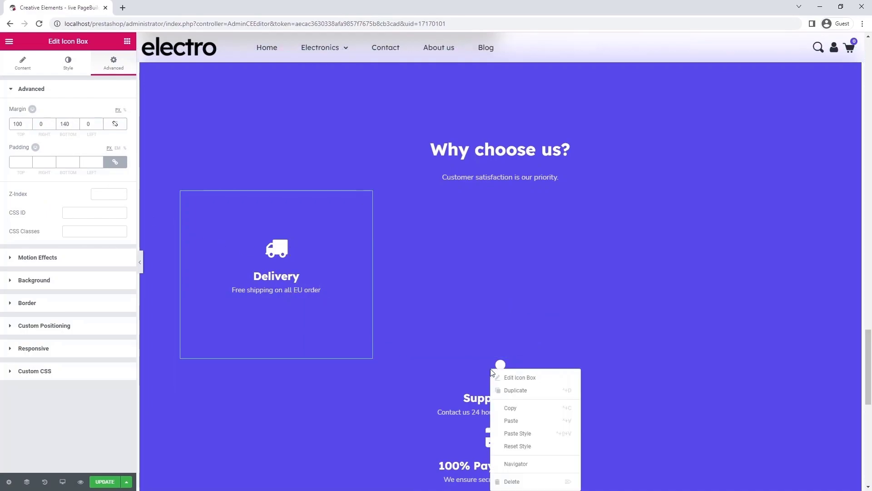
pyautogui.click(526, 434)
pyautogui.rightClick(527, 432)
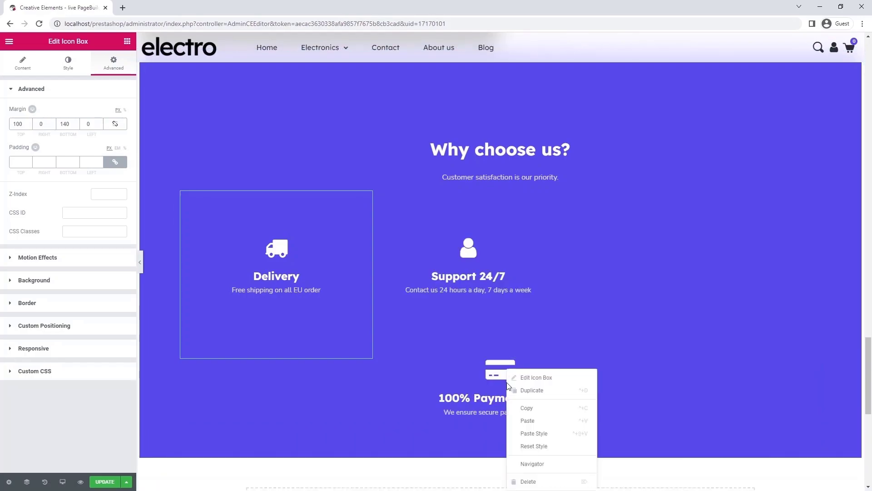
pyautogui.click(528, 434)
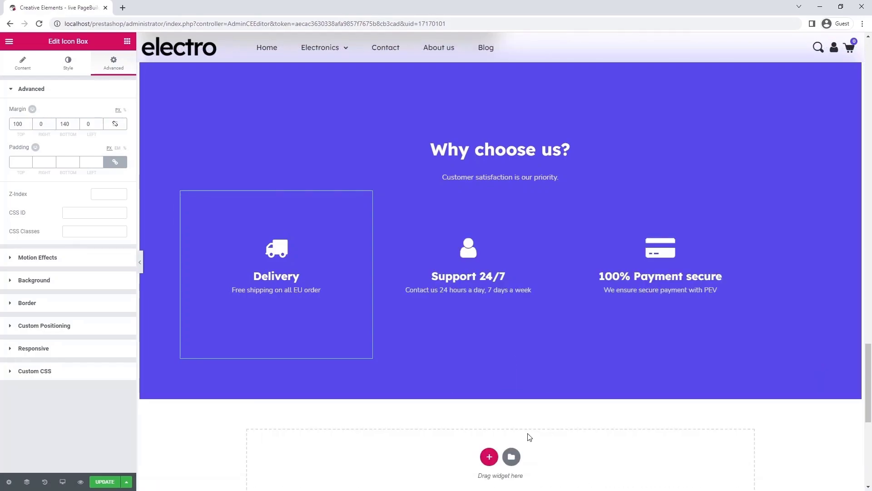
# Set the "Why choose us?" column's horizontal alignment to Center and clear its padding values.
pyautogui.scroll(1, 149, 64)
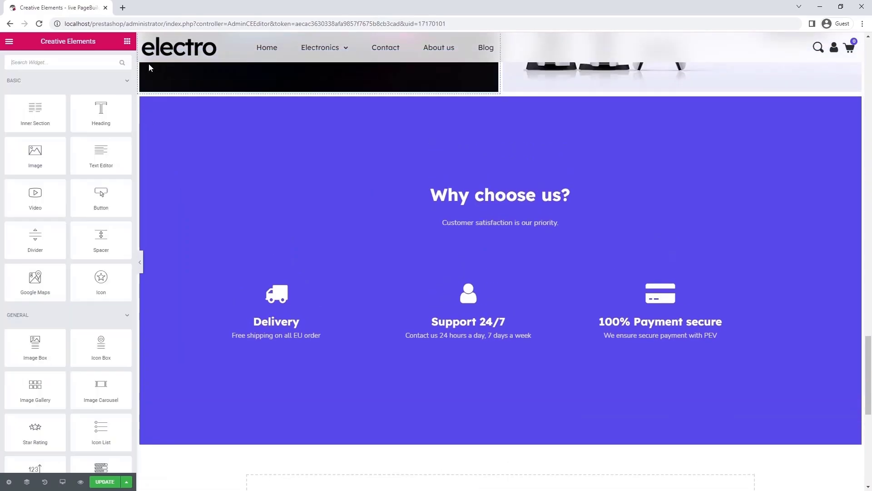
pyautogui.click(142, 100)
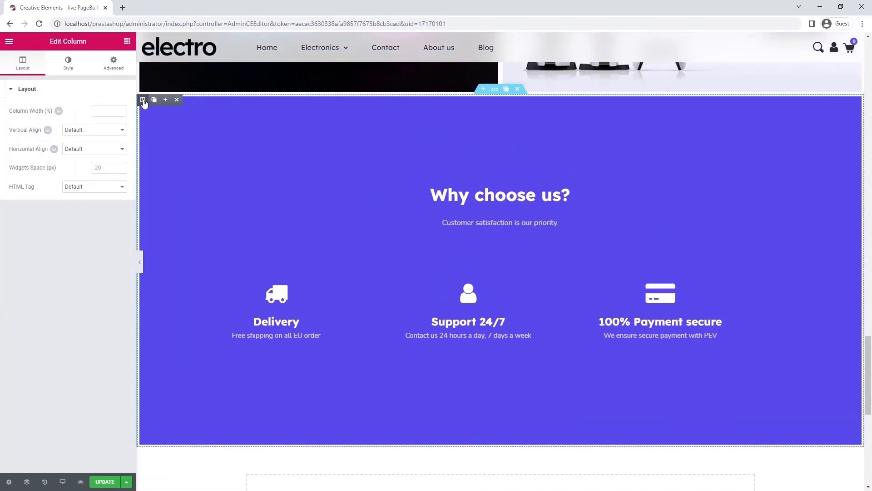
pyautogui.click(99, 149)
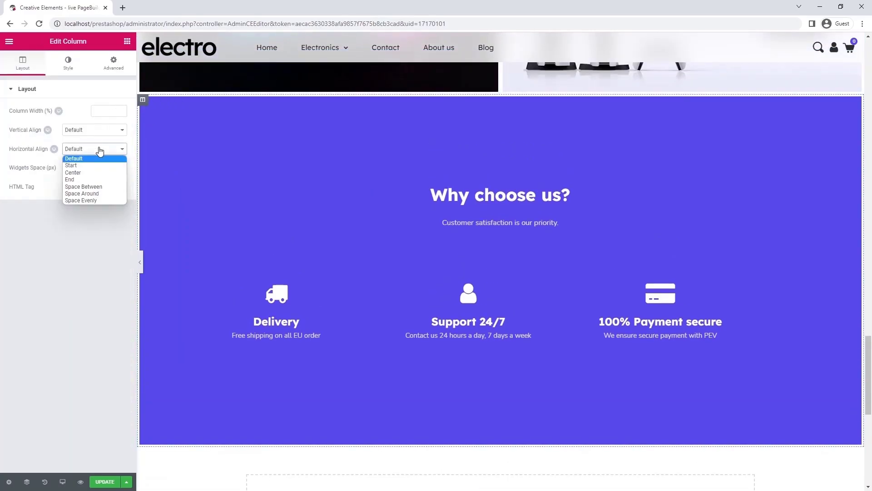
pyautogui.click(100, 176)
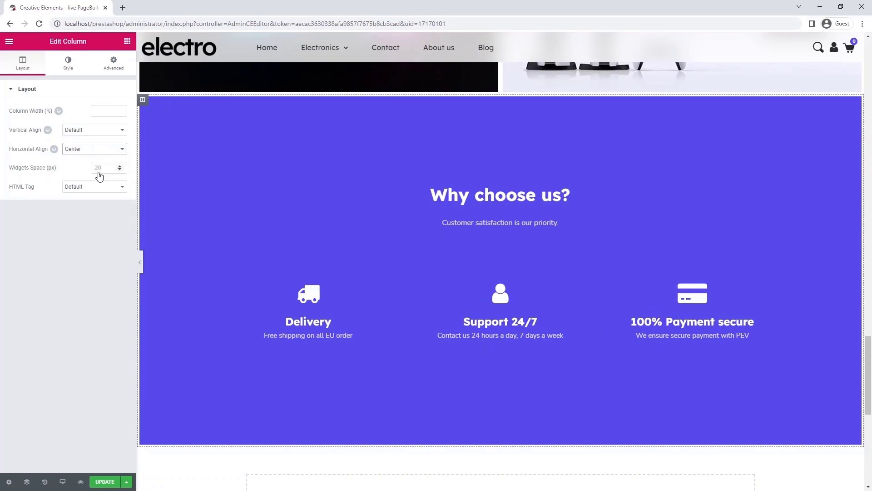
pyautogui.click(120, 67)
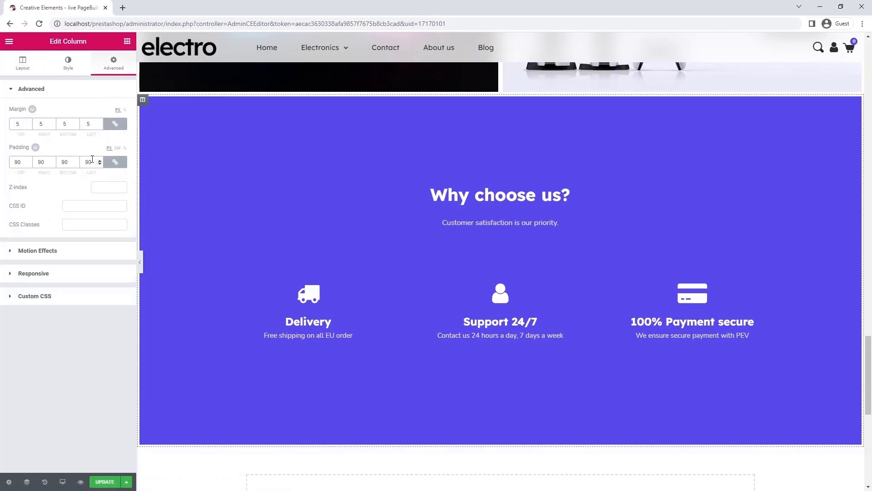
pyautogui.press('BackSpace')
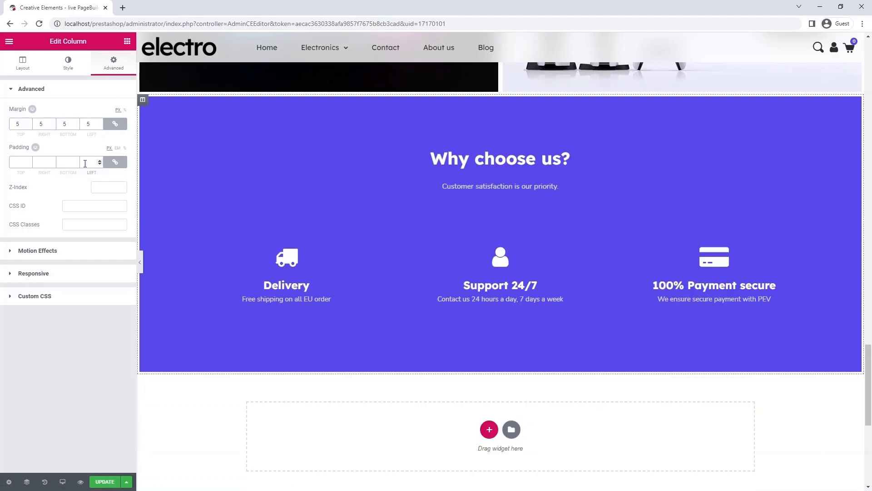
# Give the Support 24/7 icon box a solid border, 2 px wide on the right and left and 0 px on top and bottom.
pyautogui.click(483, 254)
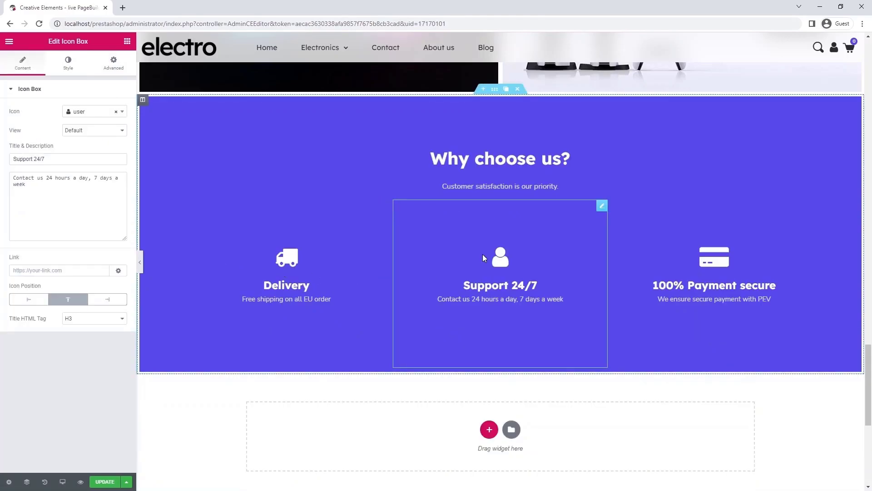
pyautogui.click(112, 72)
pyautogui.click(109, 303)
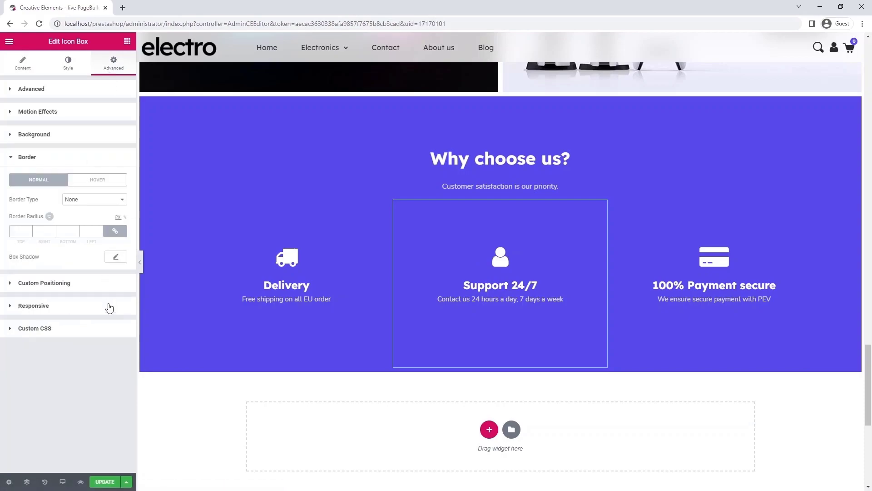
pyautogui.click(101, 203)
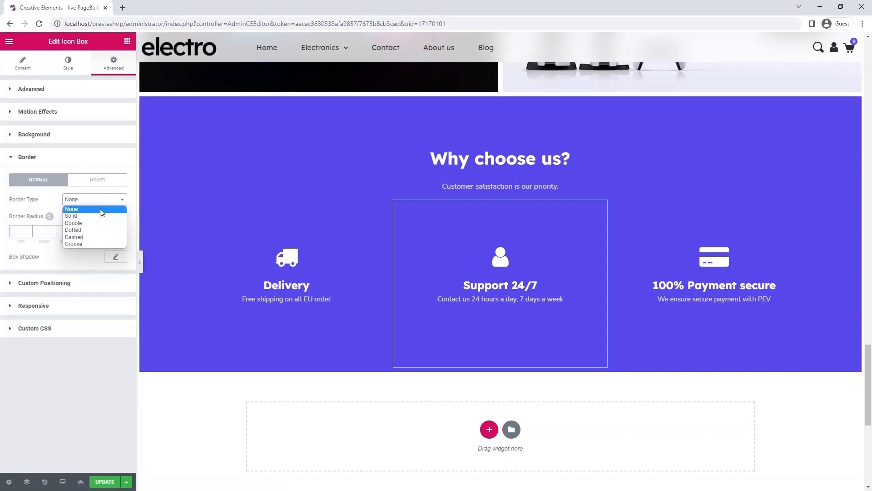
pyautogui.click(102, 208)
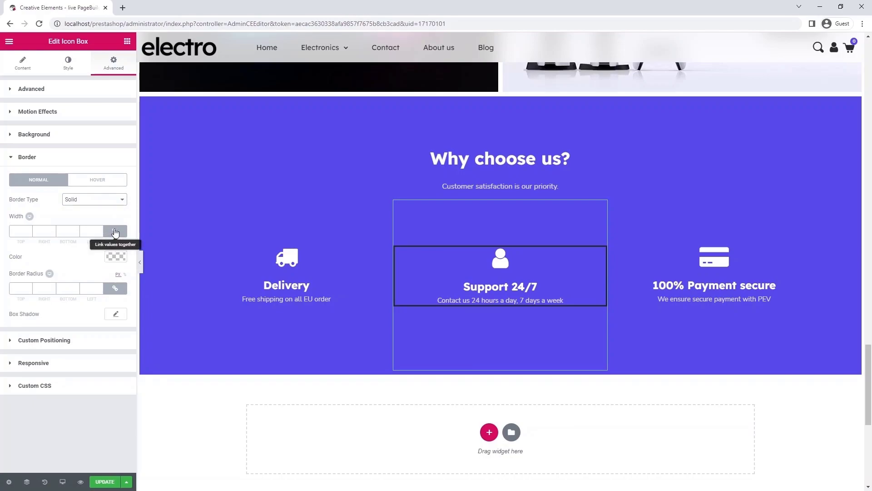
pyautogui.click(115, 231)
pyautogui.click(52, 229)
pyautogui.click(52, 230)
pyautogui.click(101, 230)
pyautogui.click(100, 230)
# Set the Support 24/7 box's border color to rgba(255,255,255,0.16) and check the section at full width.
pyautogui.click(115, 257)
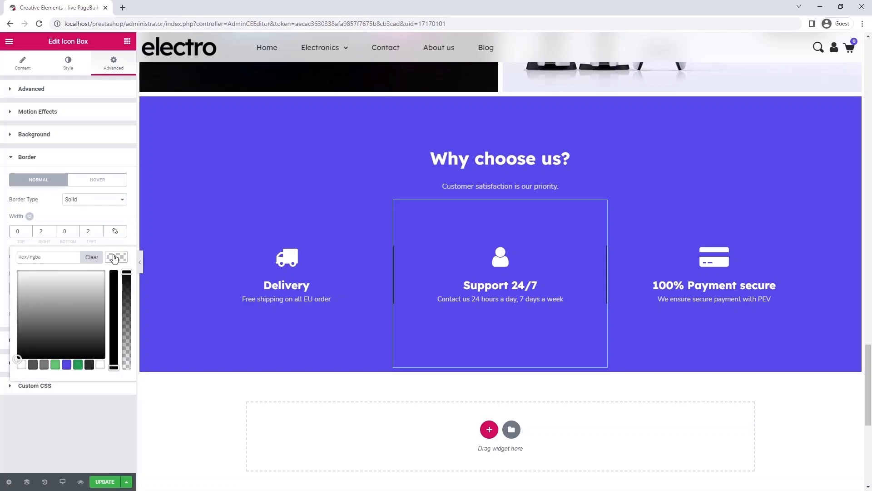
pyautogui.click(101, 364)
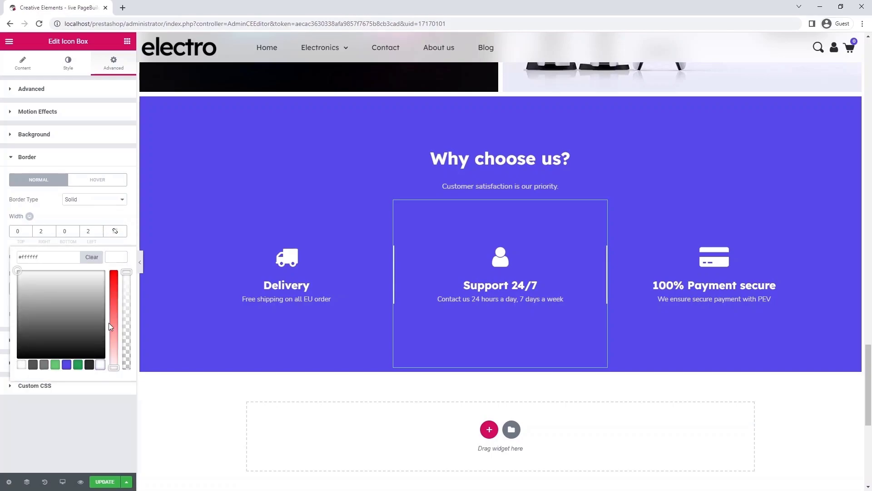
pyautogui.moveTo(126, 272); pyautogui.dragTo(131, 355)
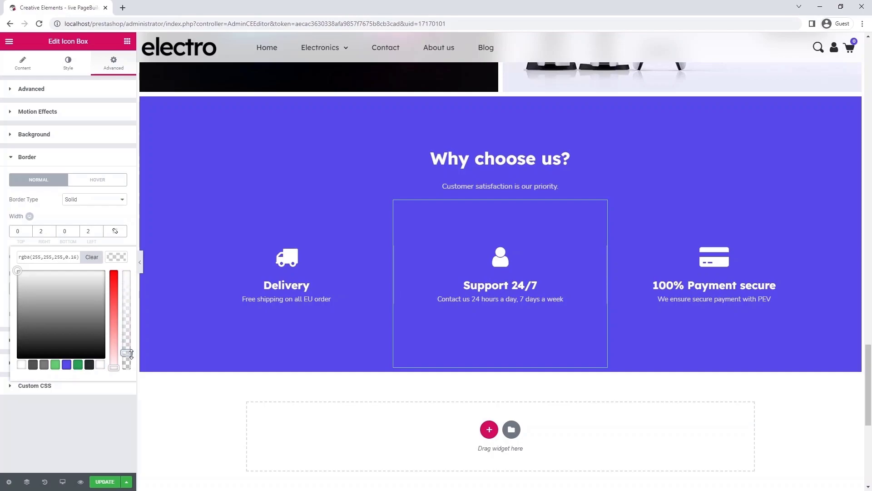
pyautogui.click(140, 262)
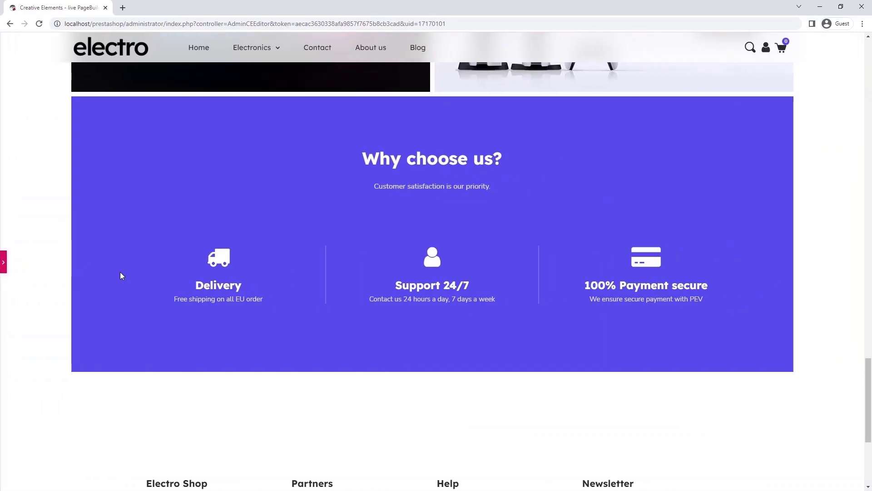
pyautogui.click(3, 262)
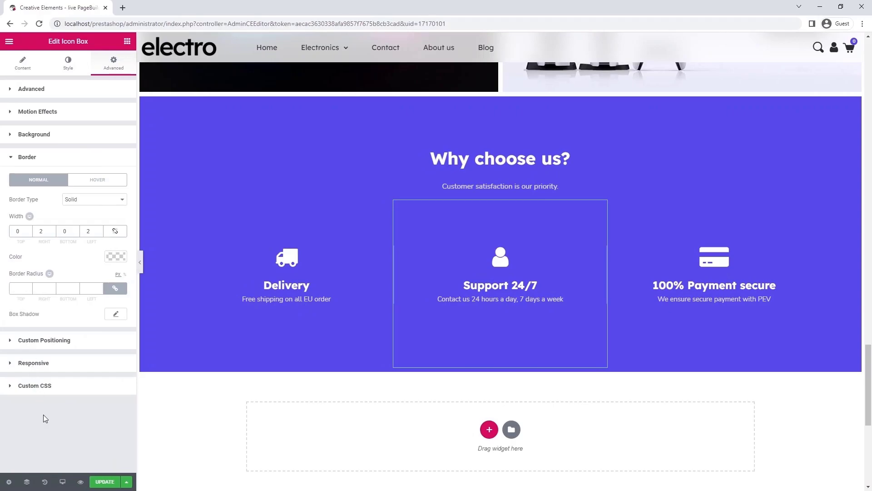
# Switch to the tablet preview and return to the MacBook banner at the start of the page.
pyautogui.click(62, 482)
pyautogui.click(62, 445)
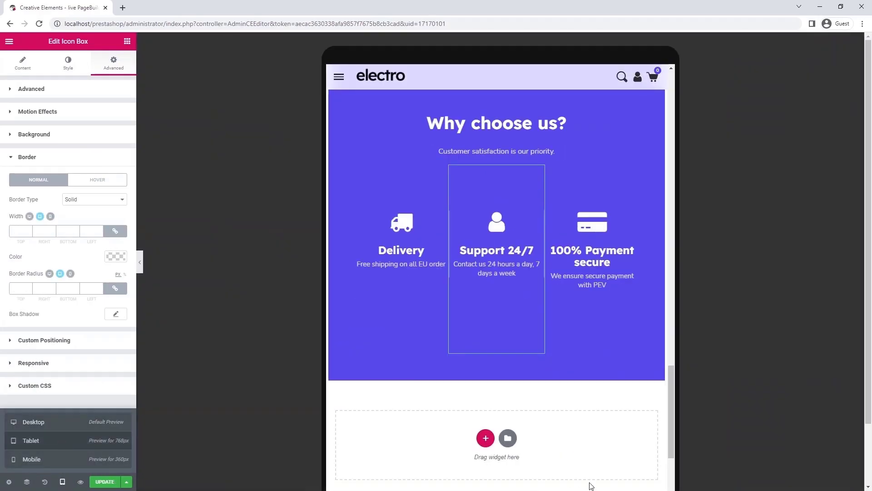
pyautogui.moveTo(671, 421); pyautogui.dragTo(678, 108)
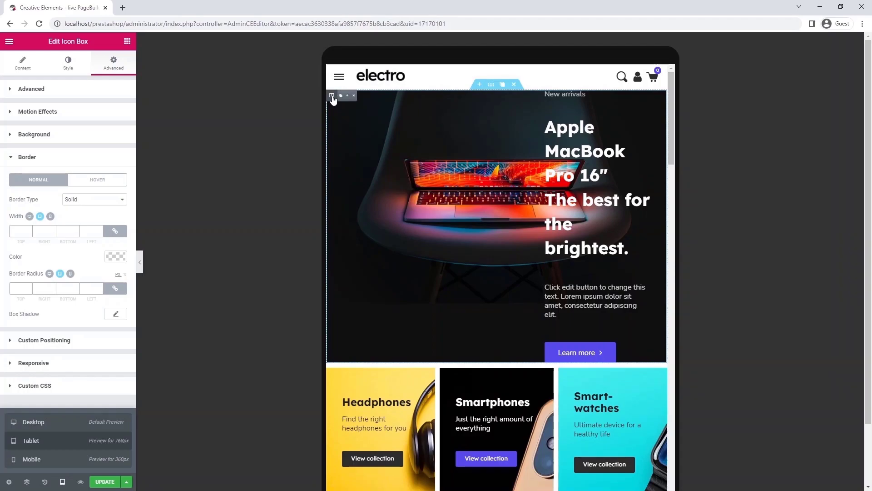
# For tablet, set the MacBook banner column's background position to Custom with X at -215 px and Y at 75 px.
pyautogui.click(332, 96)
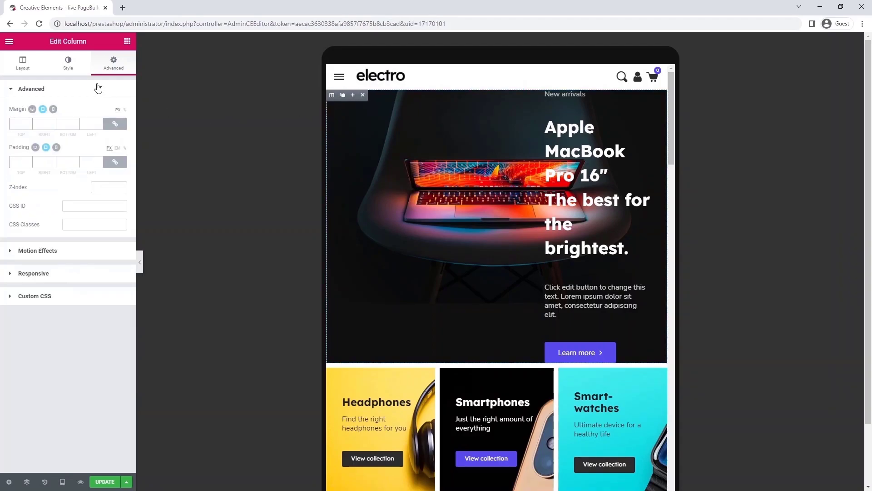
pyautogui.click(70, 60)
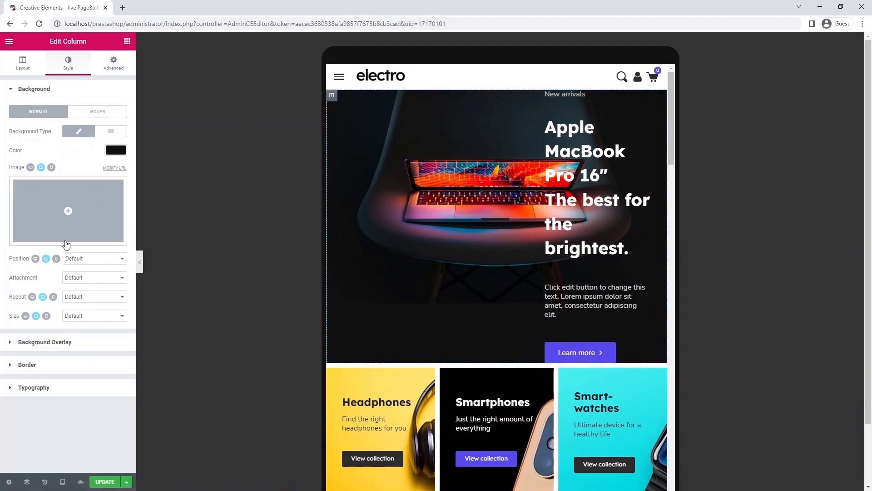
pyautogui.click(67, 260)
pyautogui.click(80, 338)
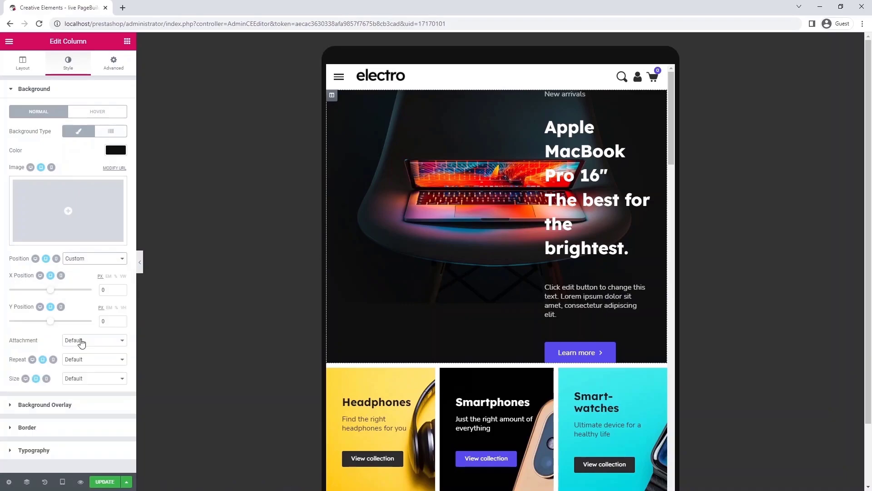
pyautogui.click(120, 293)
pyautogui.click(121, 293)
pyautogui.write('15')
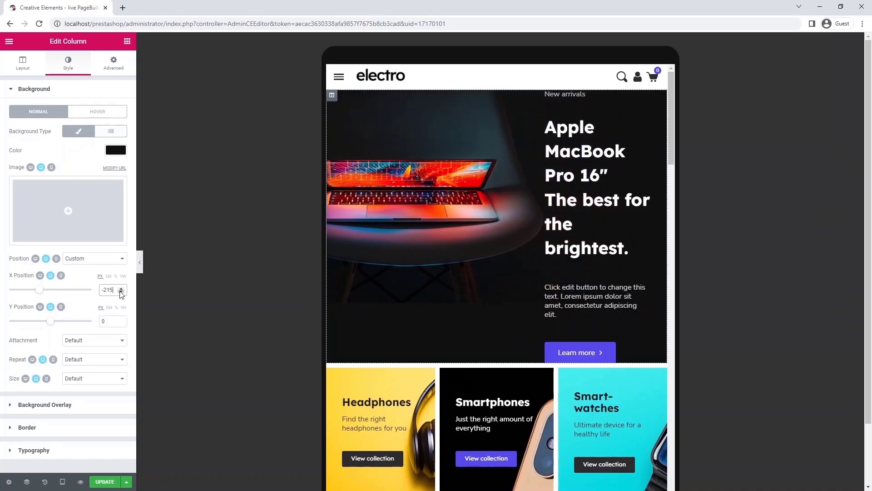
pyautogui.moveTo(111, 321); pyautogui.dragTo(99, 323)
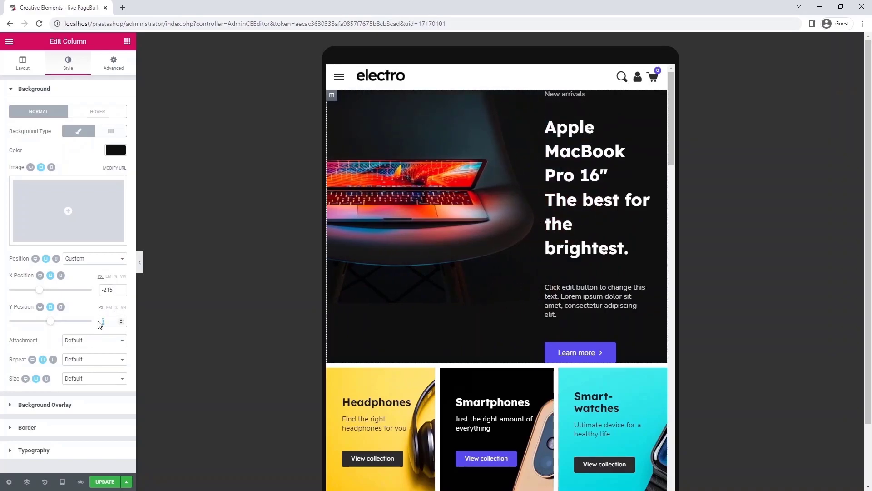
pyautogui.write('75')
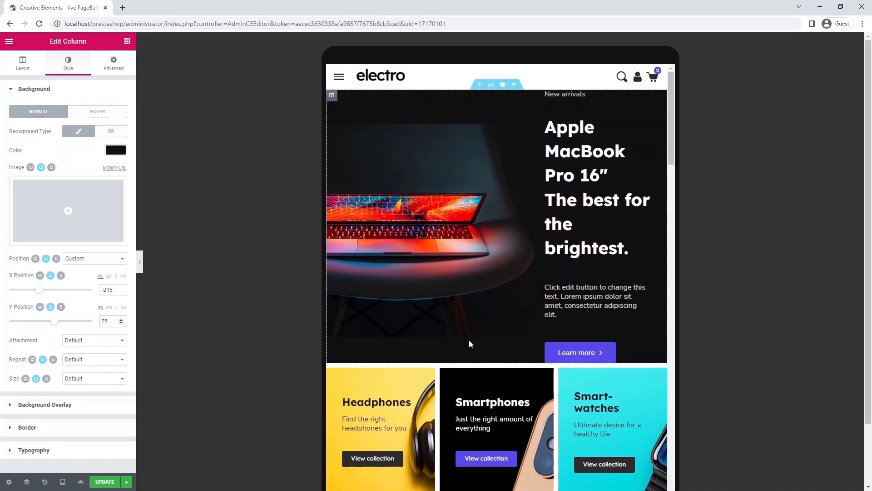
# Set the tablet title size of the Apple MacBook Pro Call to Action to 30 px.
pyautogui.click(585, 184)
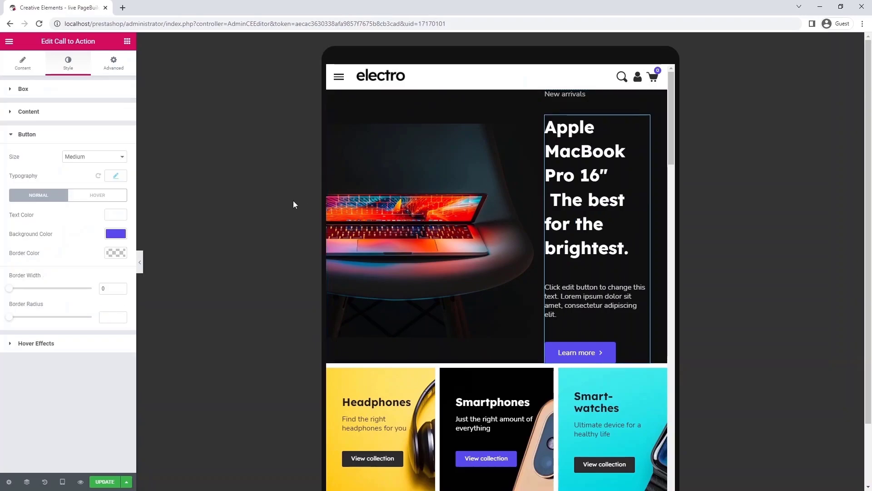
pyautogui.click(112, 113)
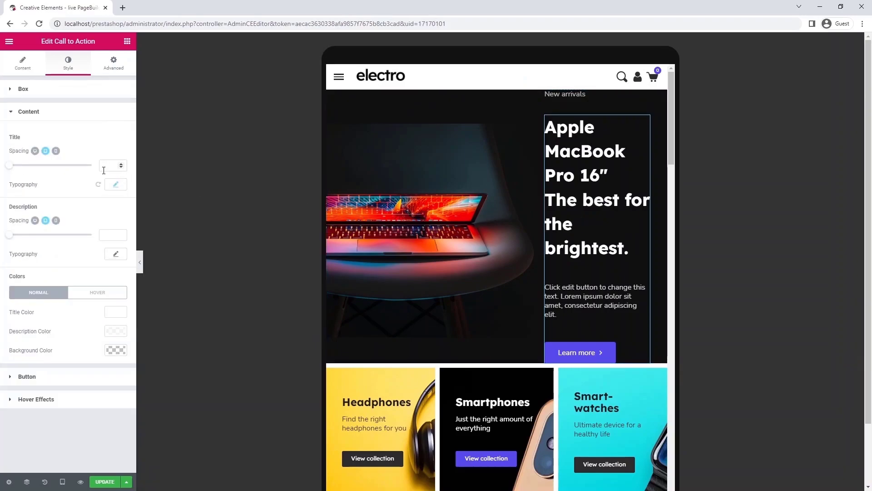
pyautogui.click(115, 185)
pyautogui.click(109, 237)
pyautogui.write('30')
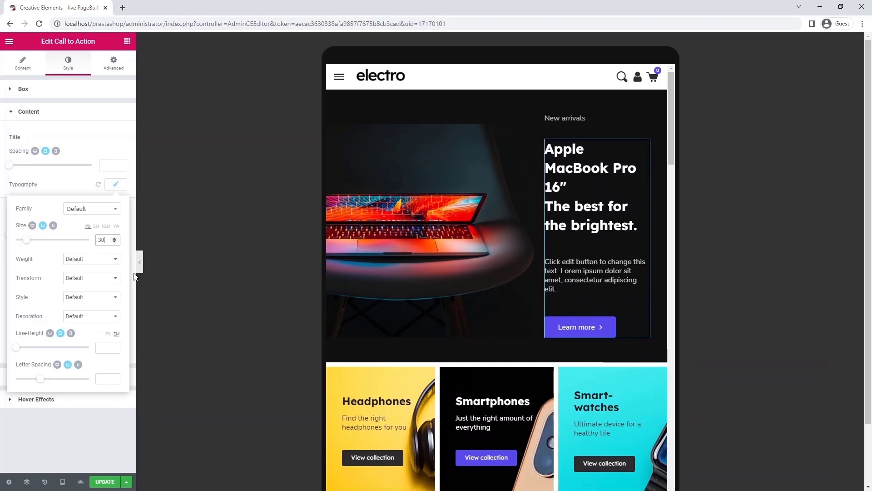
# Set the tablet title size of the Smartwatches Call to Action to 23 px.
pyautogui.scroll(-2, 648, 274)
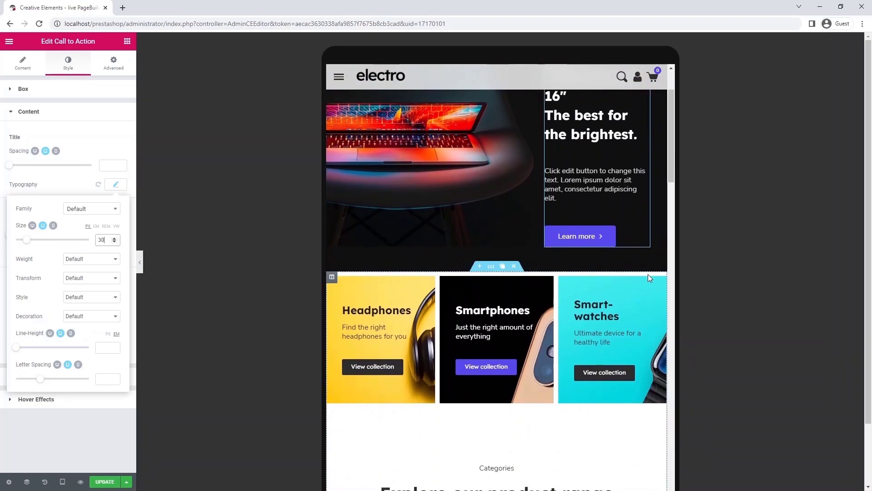
pyautogui.click(547, 323)
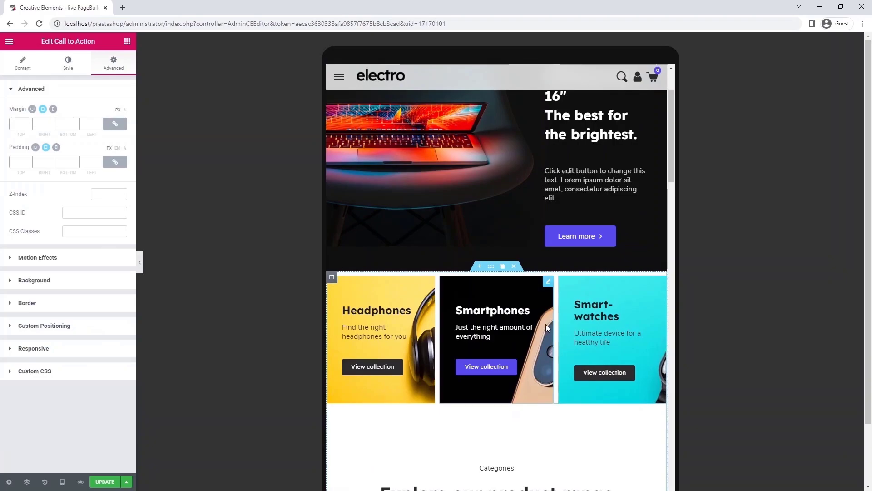
pyautogui.click(76, 69)
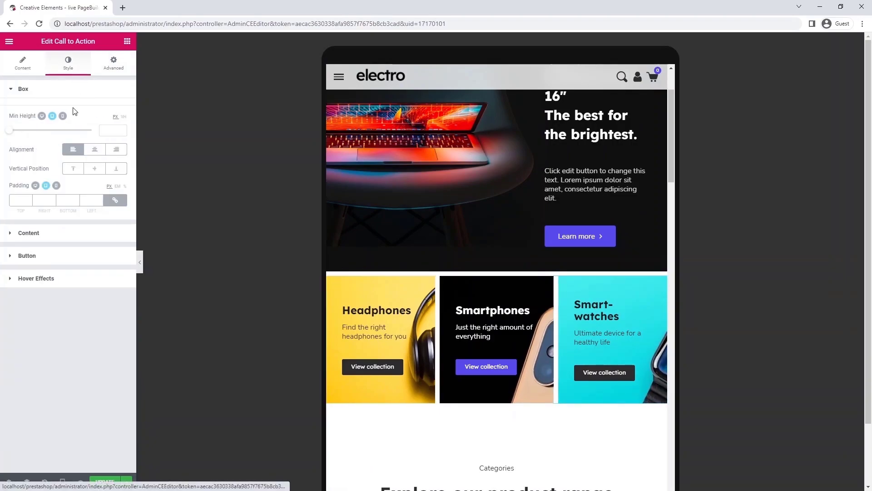
pyautogui.click(59, 238)
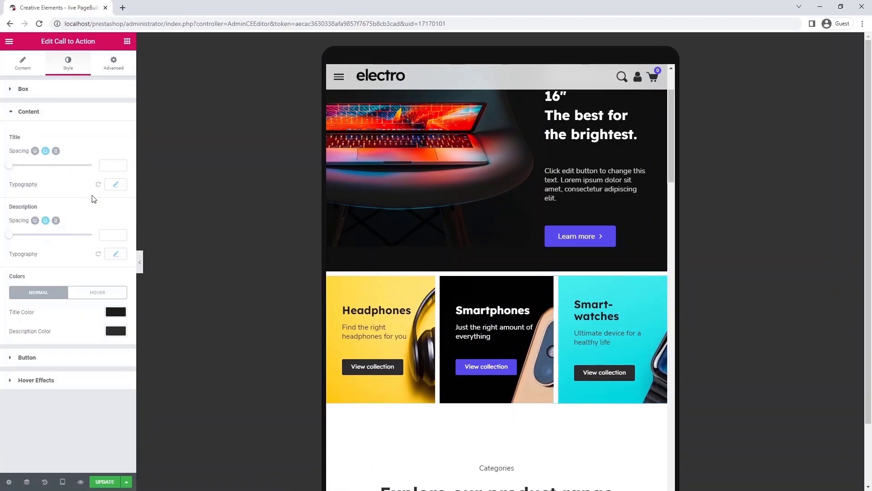
pyautogui.click(112, 185)
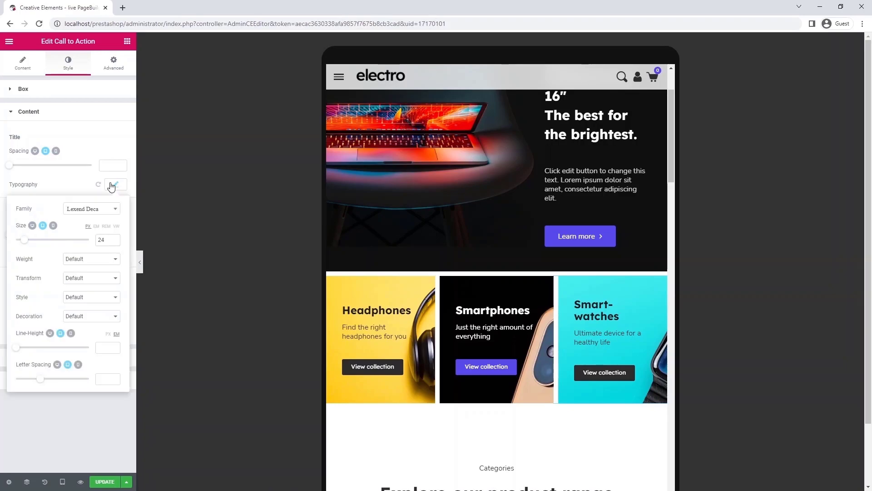
pyautogui.click(114, 241)
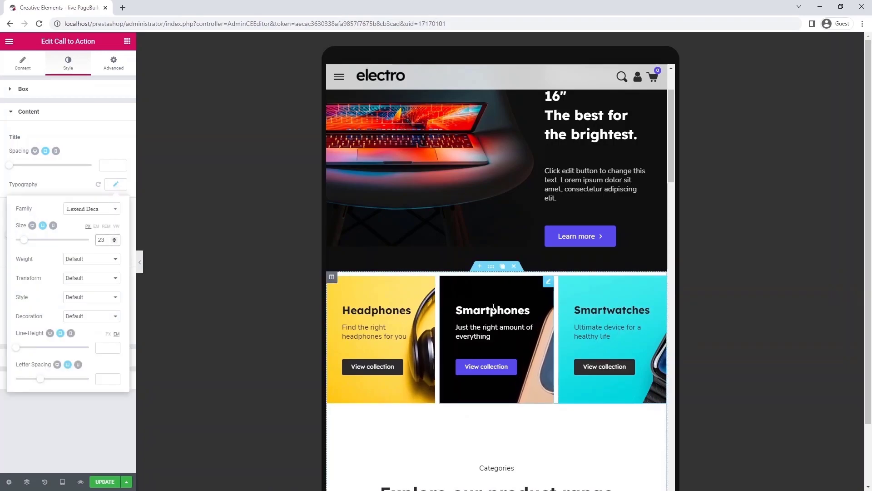
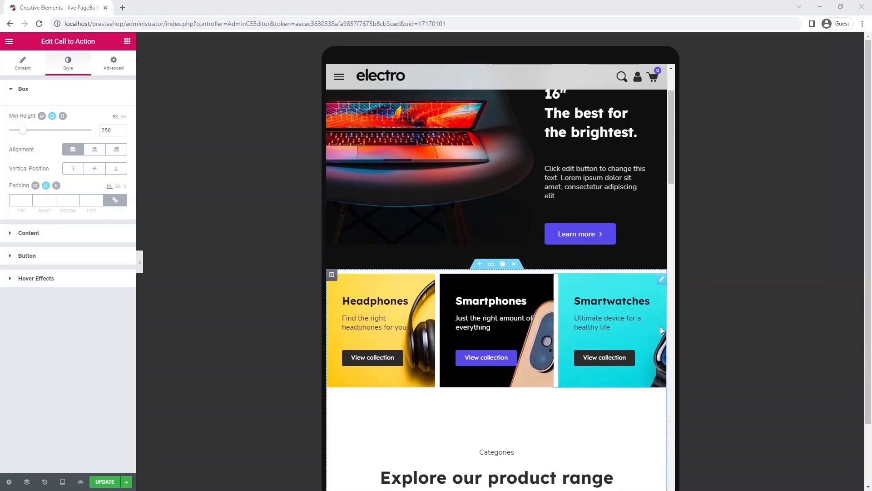
# Give the Headphones category image box a custom tablet width of 33.333%.
pyautogui.scroll(-1, 674, 320)
pyautogui.scroll(-4, 674, 319)
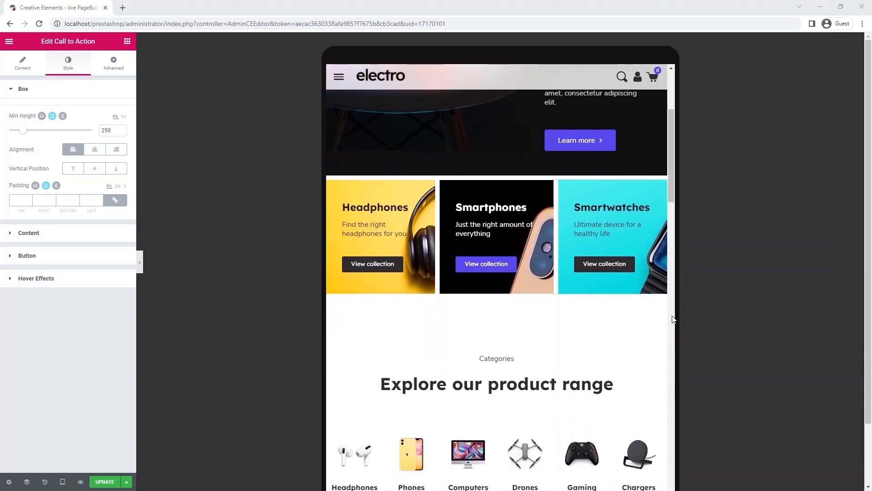
pyautogui.scroll(-1, 674, 320)
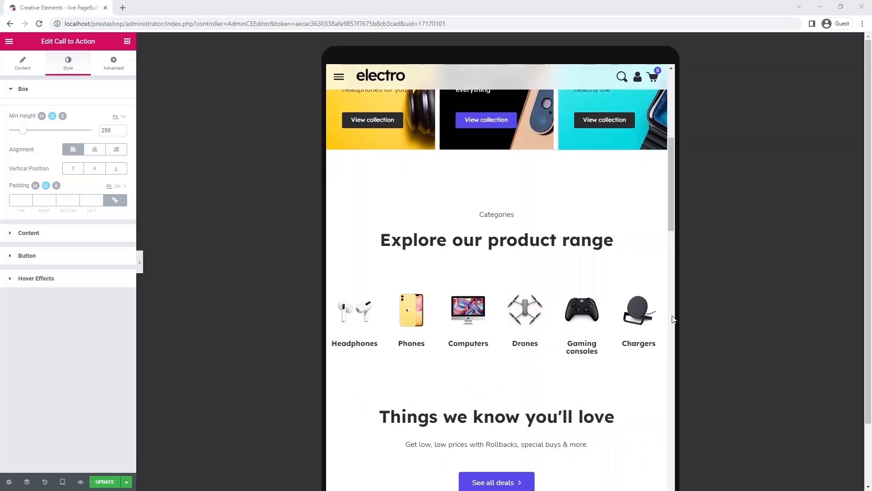
pyautogui.click(355, 282)
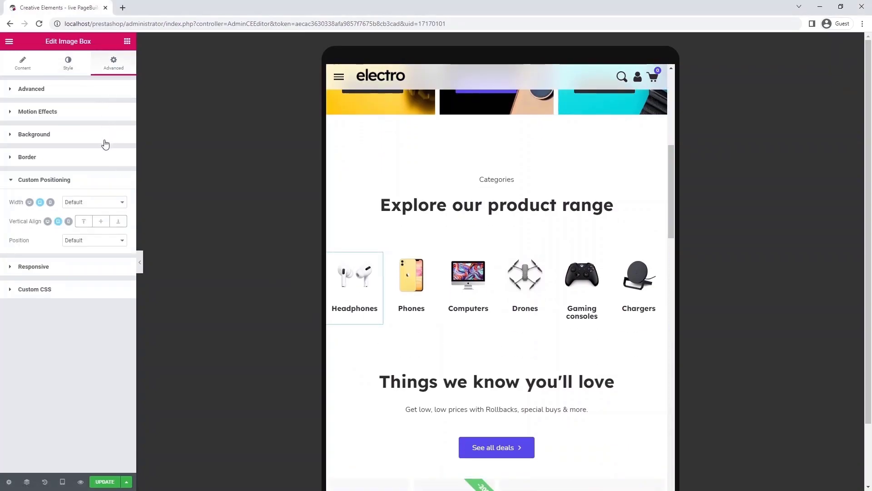
pyautogui.click(100, 203)
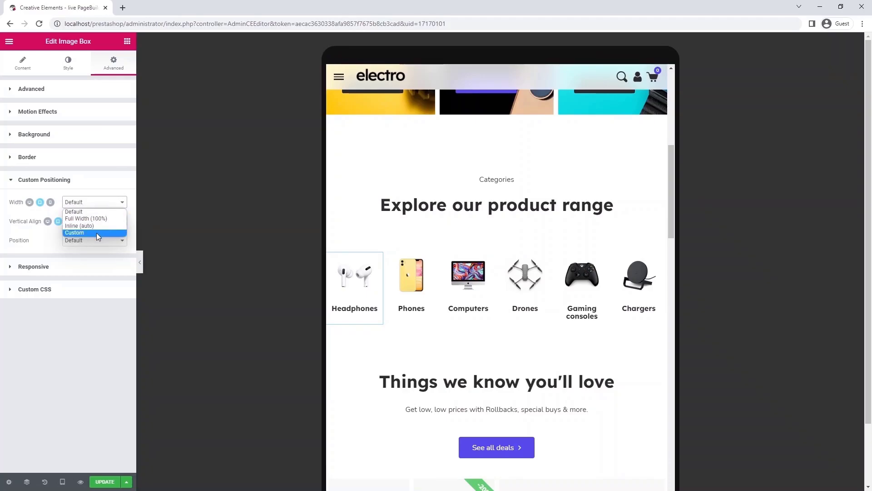
pyautogui.click(96, 233)
pyautogui.click(116, 220)
pyautogui.click(109, 233)
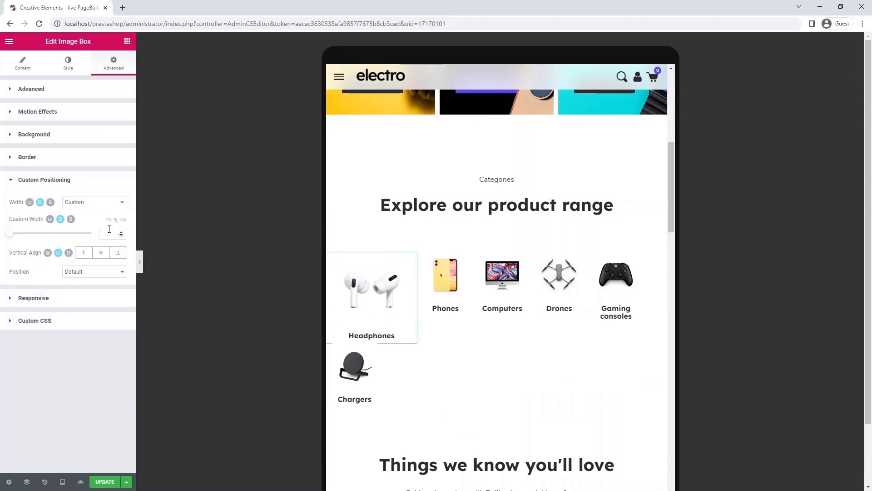
pyautogui.write('33.333')
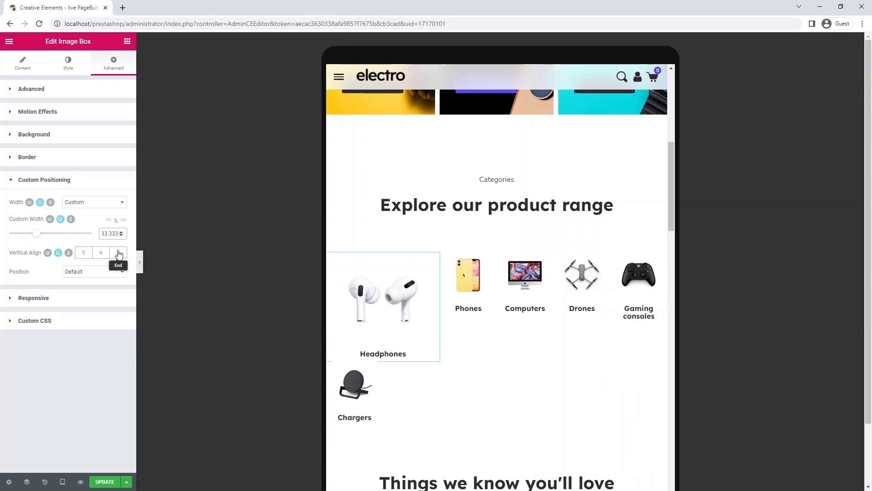
# Copy the Headphones image box's style onto the Phones, Computers, Drones, Gaming consoles and Chargers image boxes.
pyautogui.rightClick(384, 309)
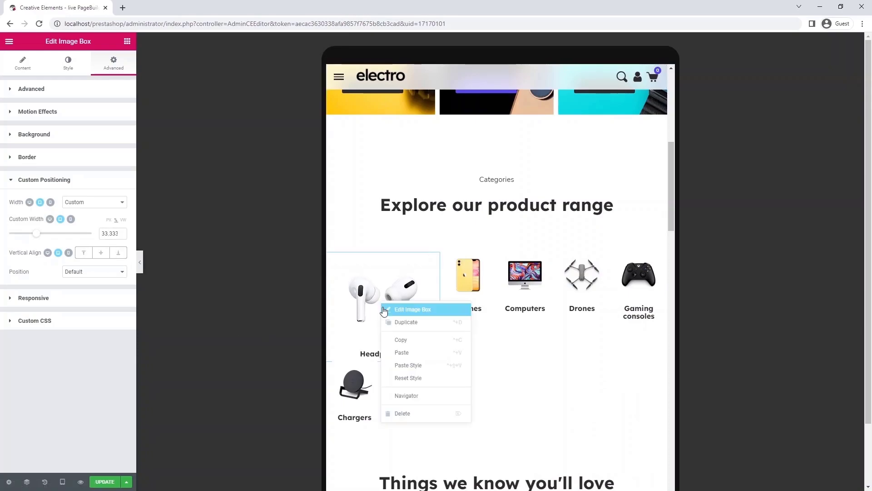
pyautogui.click(402, 340)
pyautogui.rightClick(476, 281)
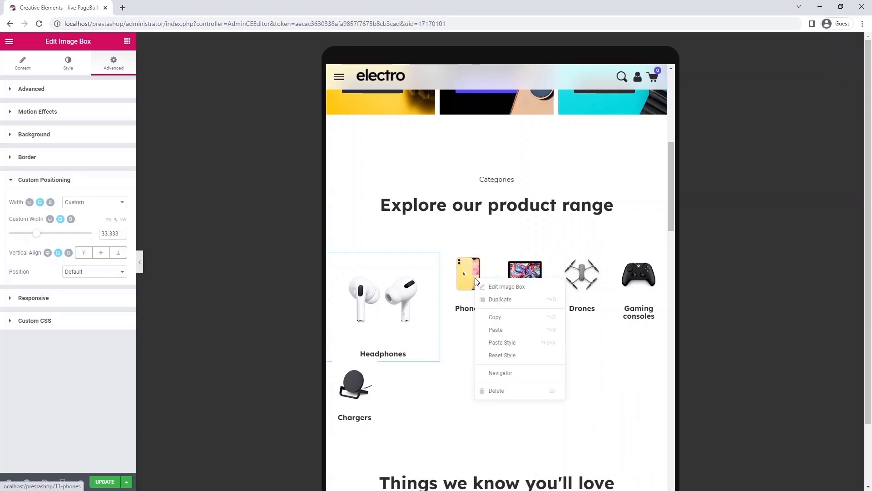
pyautogui.click(507, 343)
pyautogui.hotkey('ctrl', 'shift', 'v')
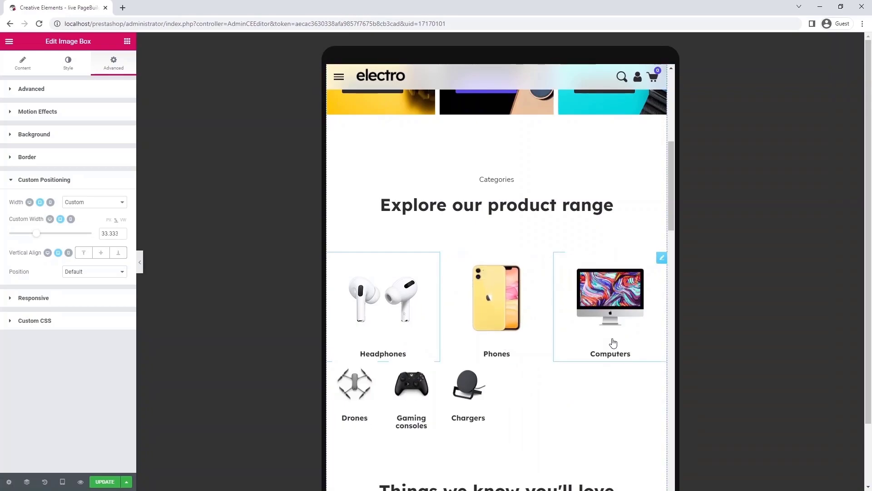
pyautogui.hotkey('ctrl', 'shift', 'v')
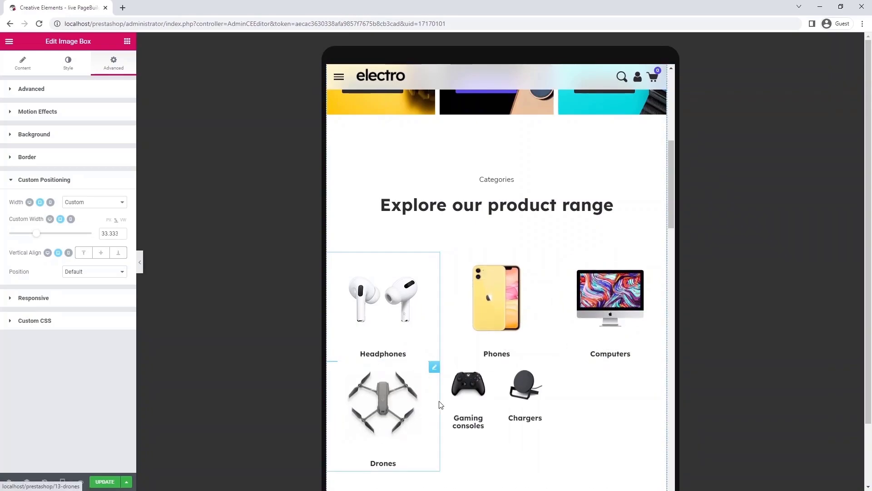
pyautogui.hotkey('ctrl', 'shift', 'v')
pyautogui.hotkey('ctrl', 'shift', 'v')
pyautogui.hotkey('ctrl', 'shift', 'v')
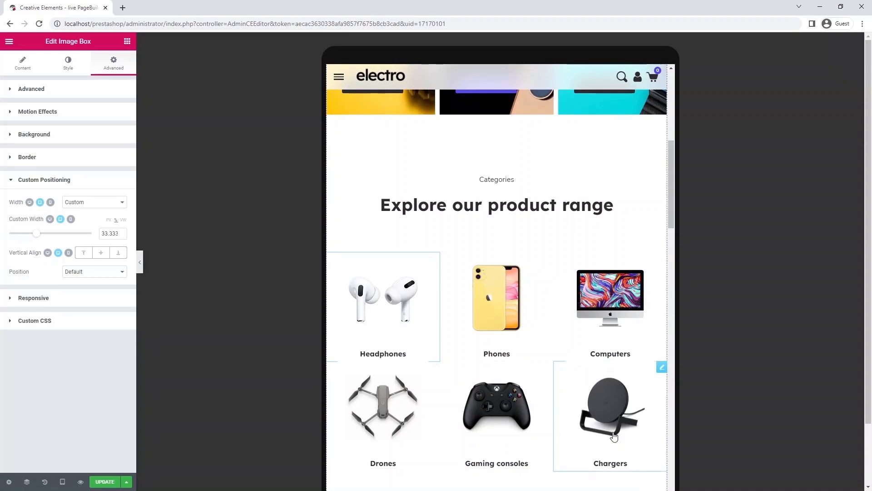
# Link the tablet padding values of the "Why choose us?" column and clear them on all sides.
pyautogui.scroll(-5, 650, 403)
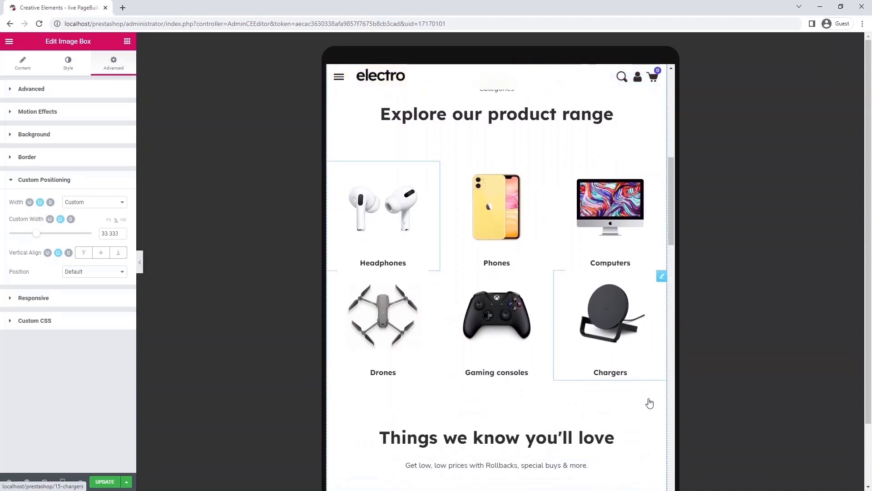
pyautogui.scroll(-6, 650, 403)
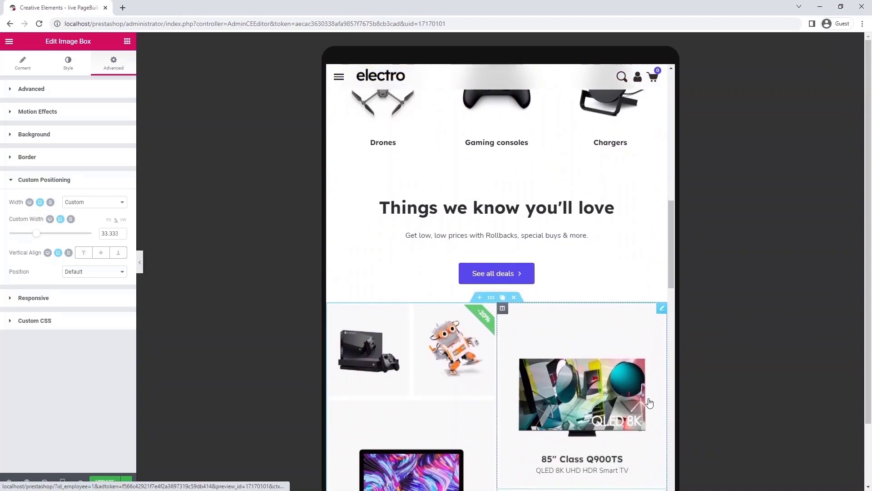
pyautogui.scroll(-6, 650, 403)
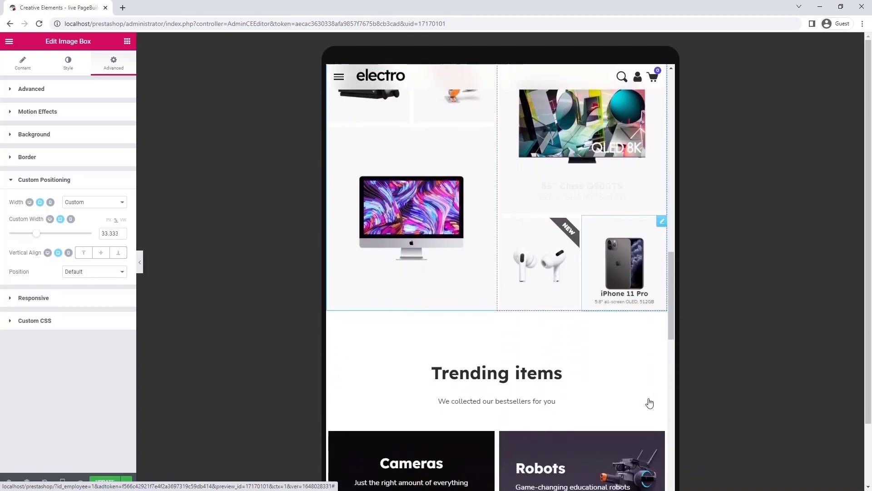
pyautogui.scroll(-6, 650, 403)
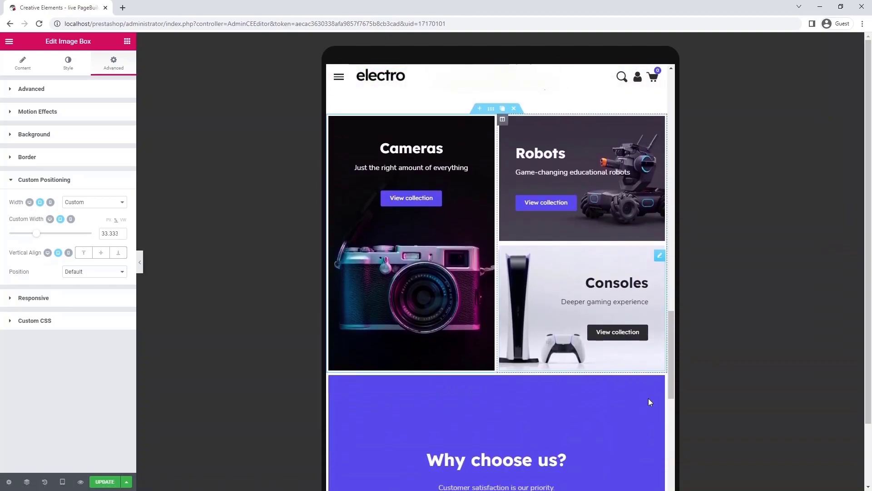
pyautogui.scroll(-3, 648, 398)
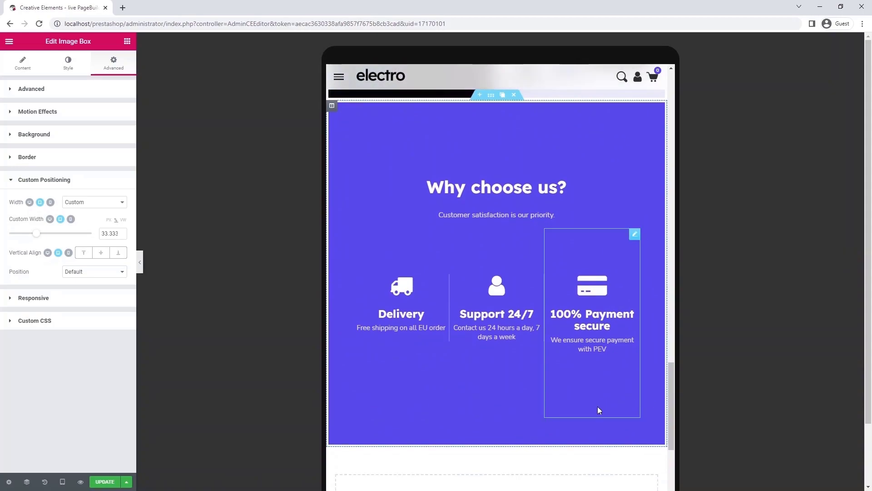
pyautogui.click(333, 108)
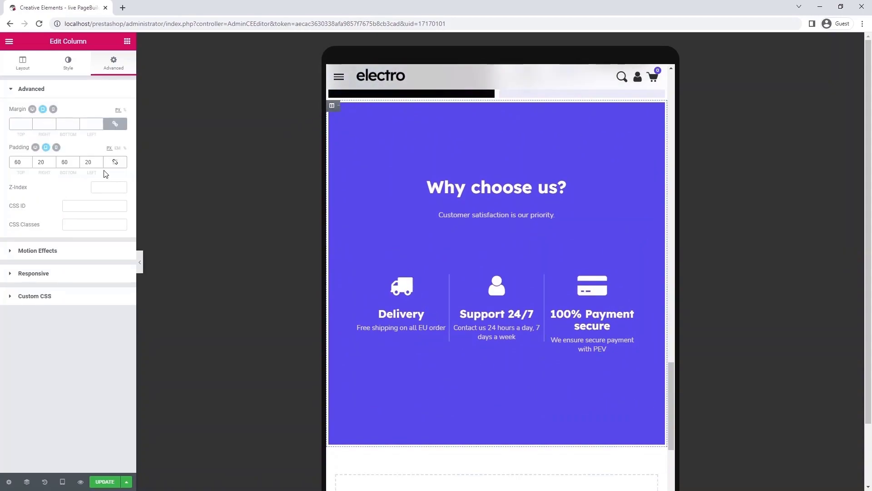
pyautogui.click(115, 162)
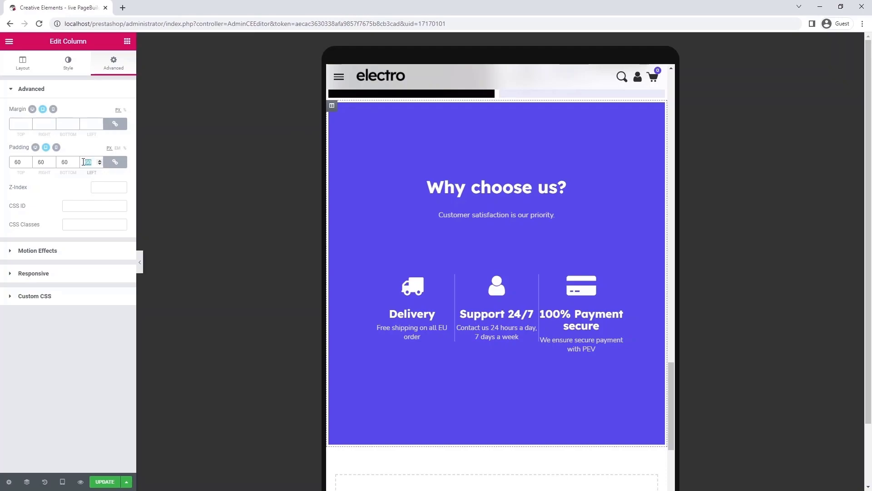
pyautogui.press('BackSpace')
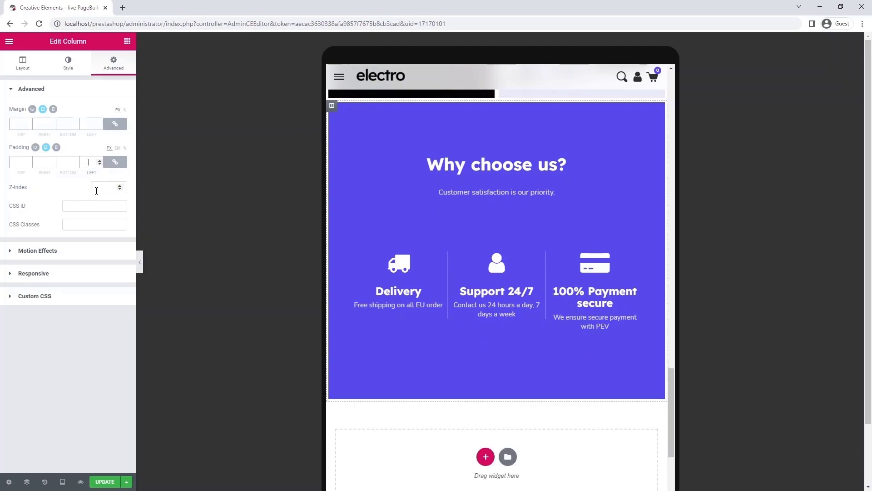
# Set the Delivery icon box's tablet margin to 60 px top and bottom and 10 px left and right.
pyautogui.click(381, 252)
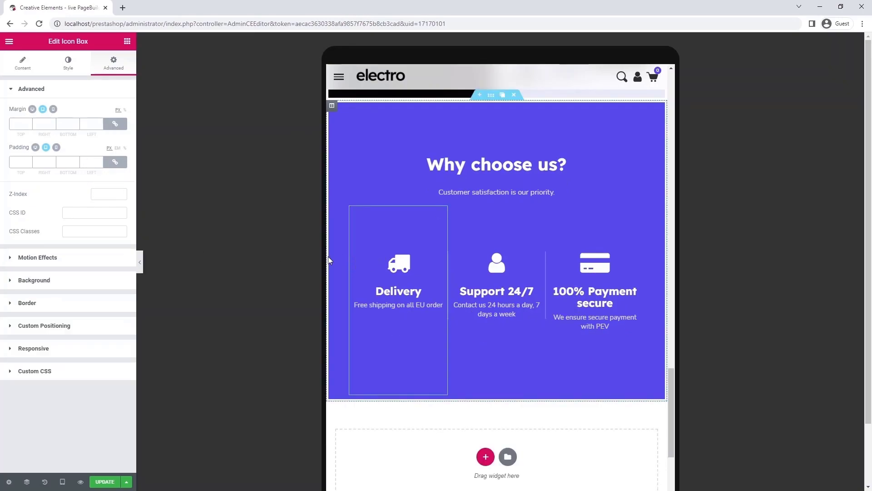
pyautogui.click(115, 123)
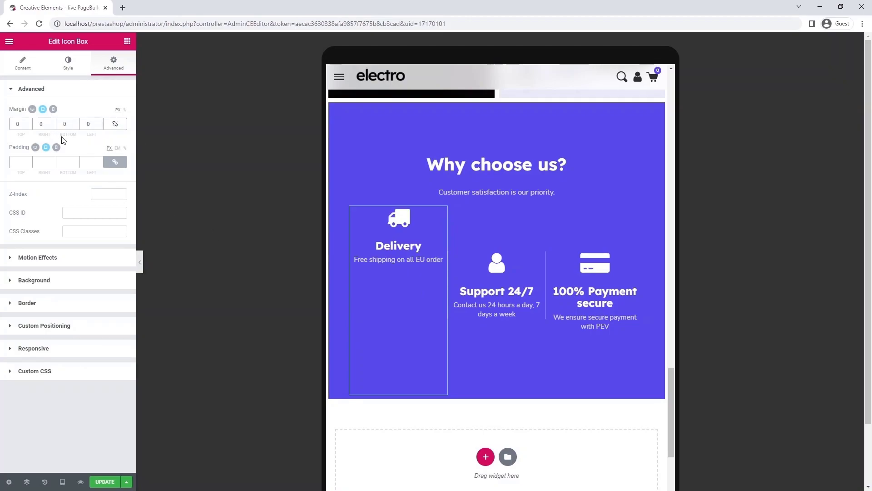
pyautogui.click(14, 124)
pyautogui.write('6')
pyautogui.click(40, 124)
pyautogui.write('1')
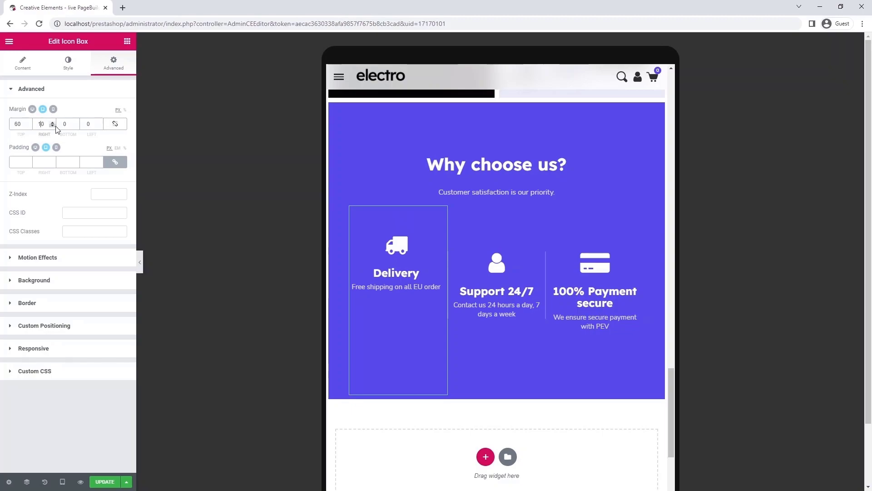
pyautogui.click(85, 124)
pyautogui.write('1')
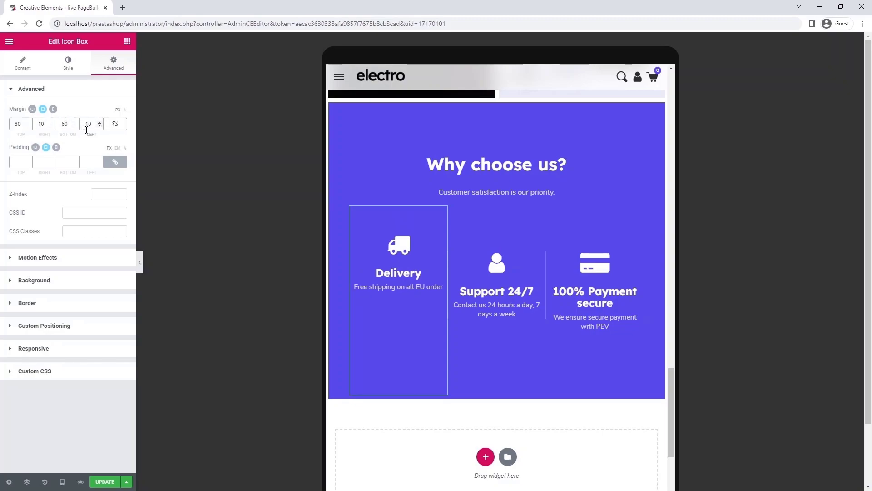
# Unlink the Support 24/7 icon box's tablet margins and set them to 60 px top and bottom.
pyautogui.click(477, 247)
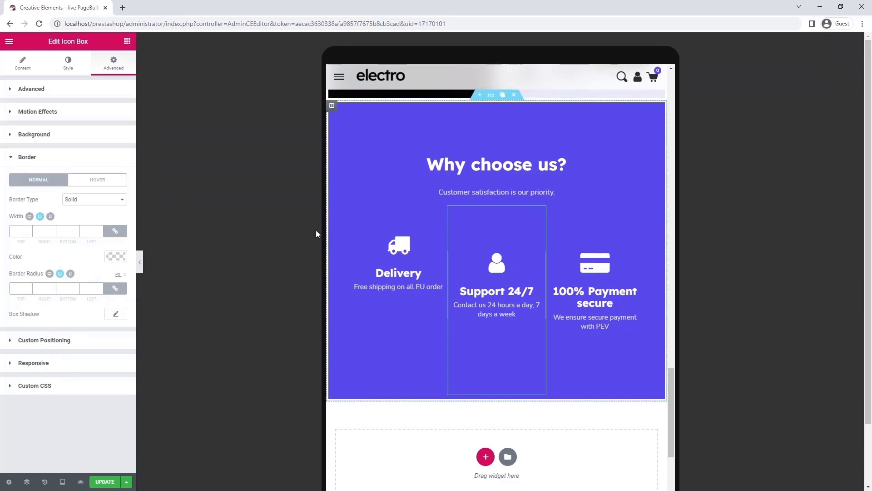
pyautogui.click(109, 91)
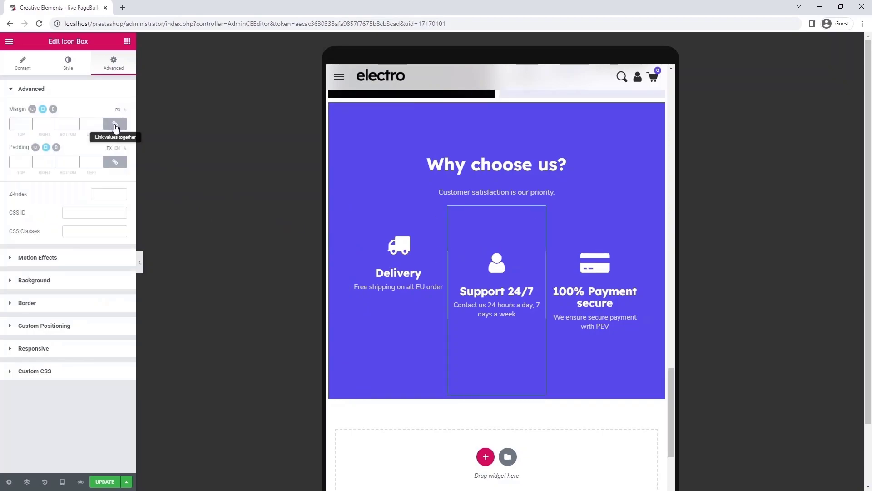
pyautogui.click(115, 125)
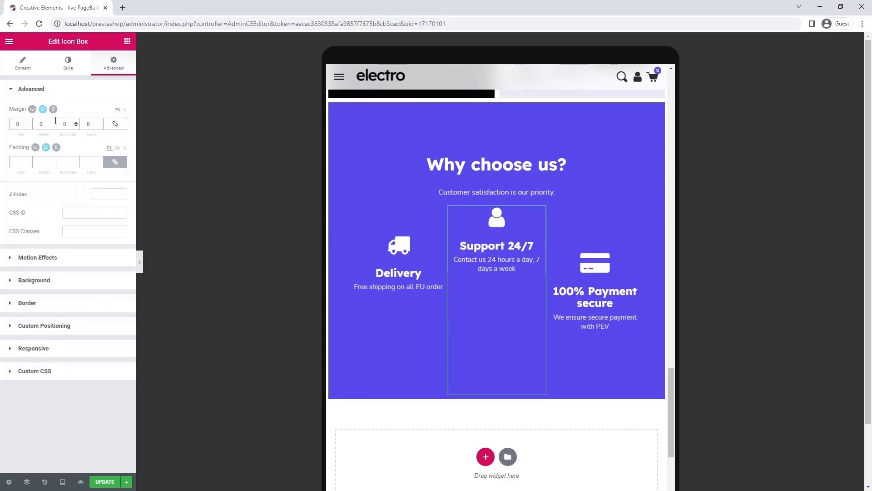
pyautogui.click(15, 124)
pyautogui.write('6')
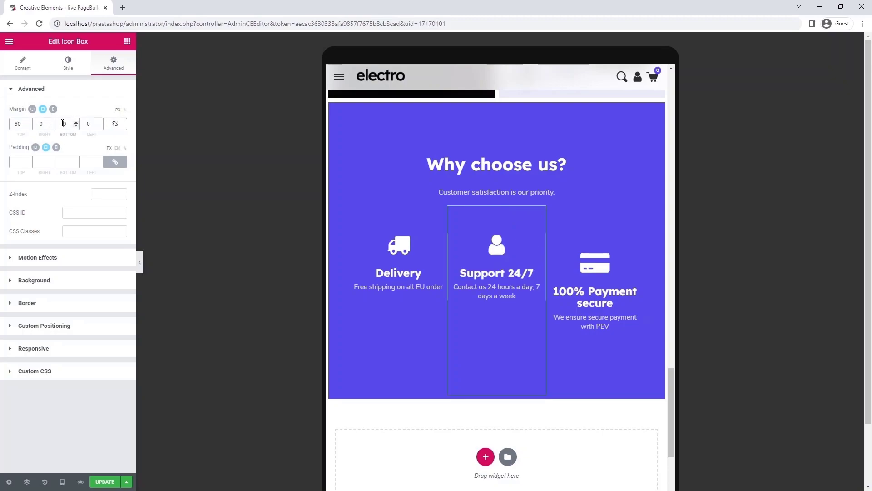
# Unlink the Support 24/7 icon box's tablet padding and set it to 10 px on the left and right sides.
pyautogui.click(115, 162)
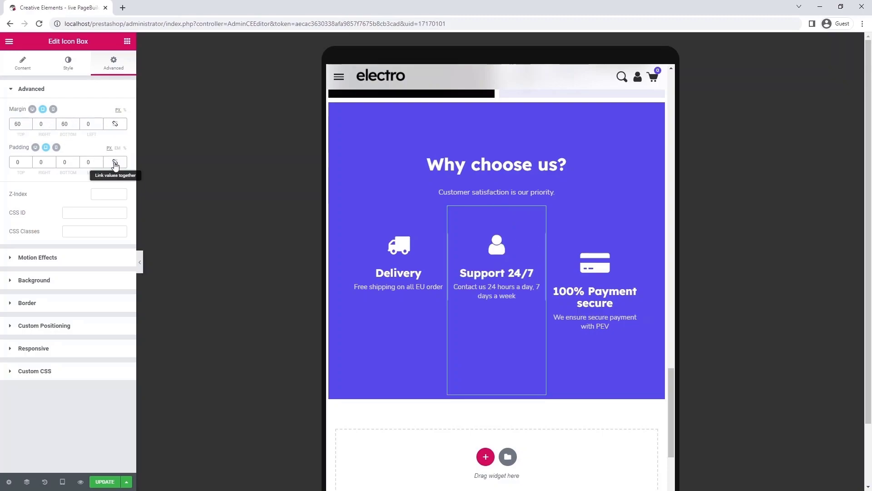
pyautogui.click(39, 161)
pyautogui.write('1')
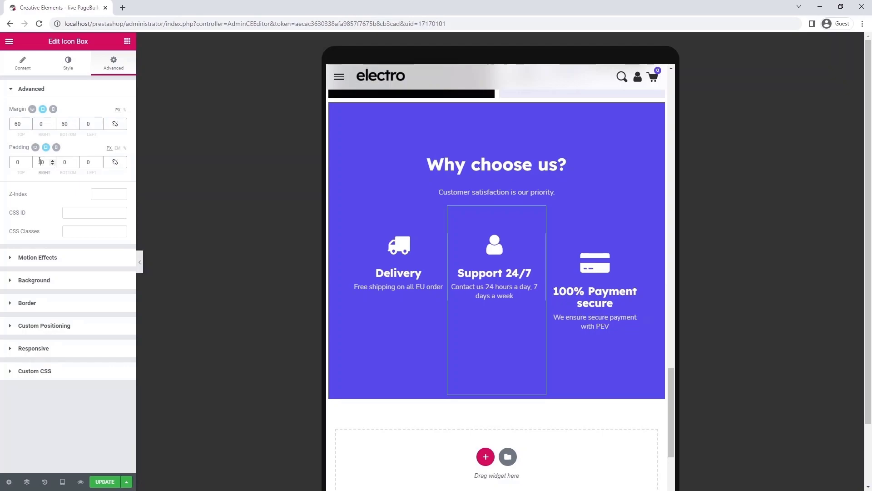
pyautogui.click(87, 162)
pyautogui.write('1')
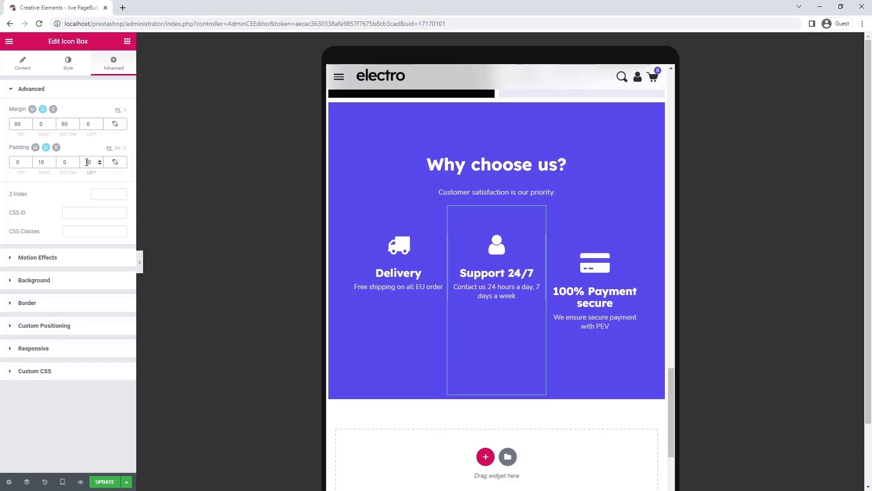
# Set the 100% Payment secure icon box's tablet margin to 60 px top and bottom and 10 px left and right.
pyautogui.click(580, 262)
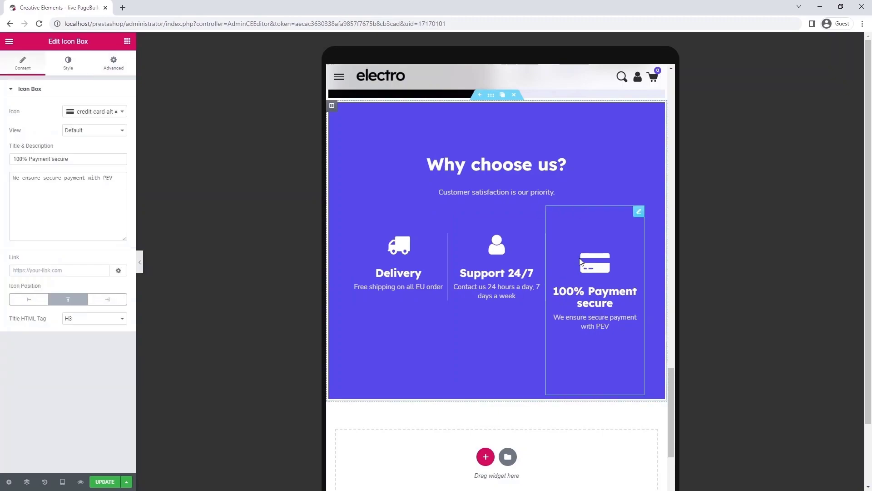
pyautogui.click(111, 69)
pyautogui.click(115, 123)
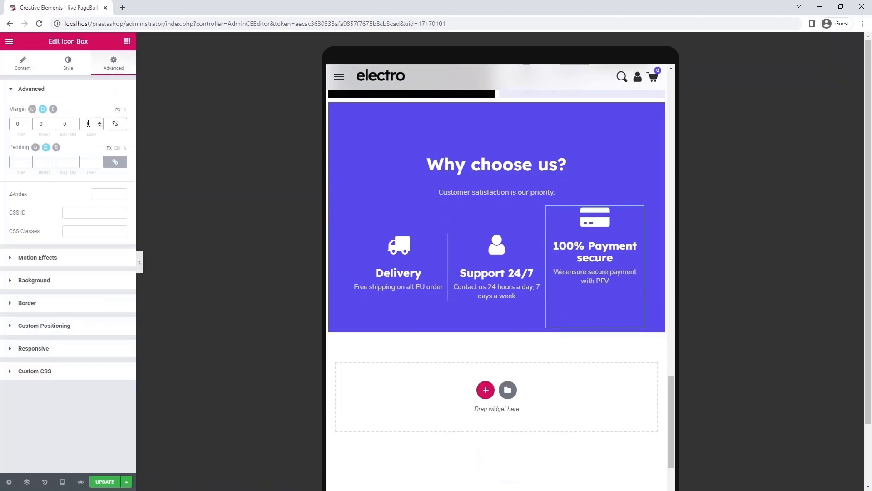
pyautogui.click(14, 123)
pyautogui.write('6')
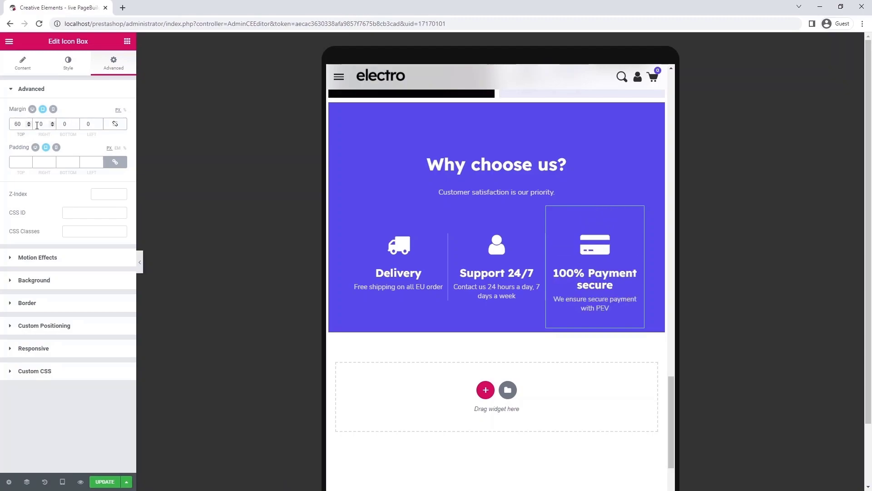
pyautogui.click(37, 125)
pyautogui.write('1')
pyautogui.click(61, 125)
pyautogui.write('3')
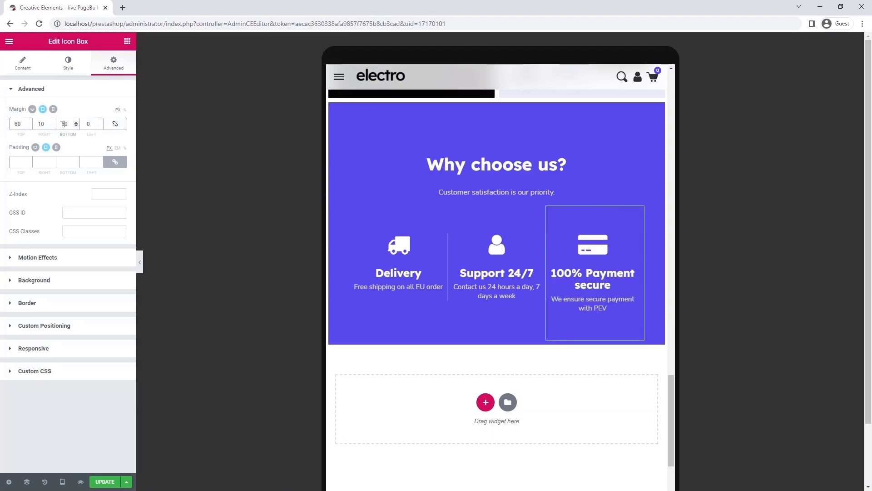
pyautogui.click(85, 125)
pyautogui.write('1')
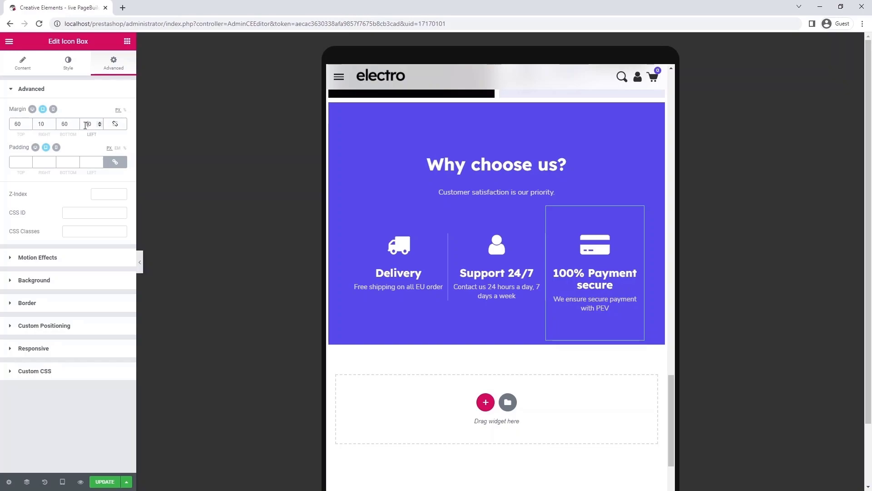
# Check the tablet layout with the editing panel hidden, restore the panel and switch the preview to Mobile.
pyautogui.click(139, 261)
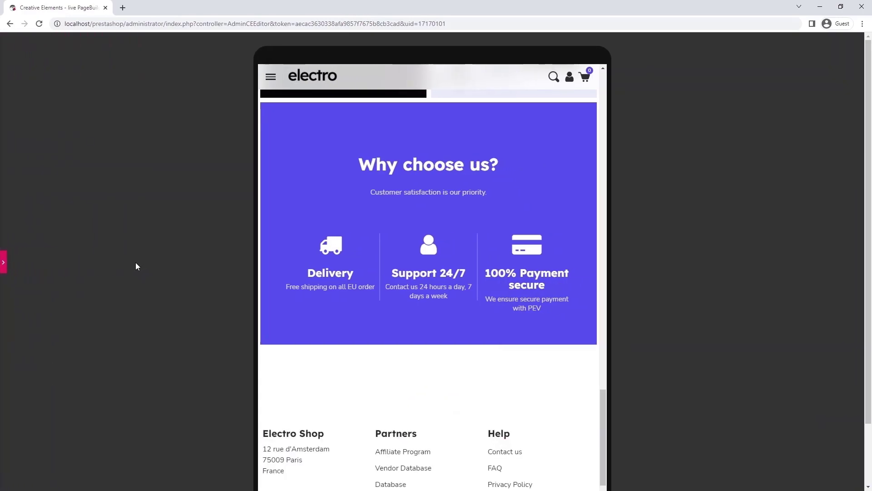
pyautogui.click(3, 258)
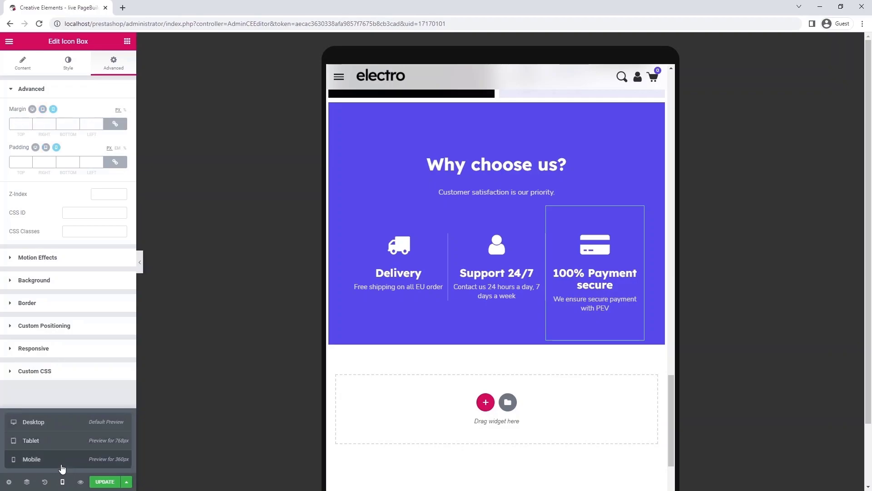
pyautogui.click(62, 466)
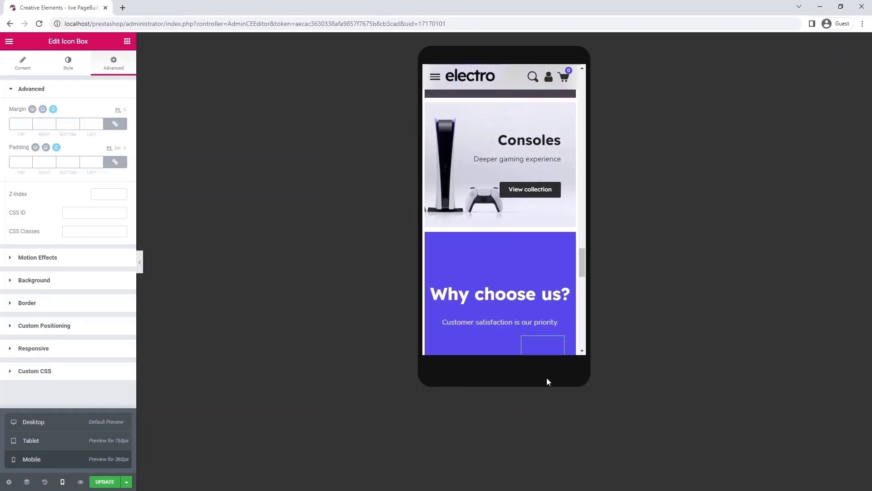
# Set the MacBook hero column's mobile padding to 250 px top and 38 px on the right, bottom and left.
pyautogui.moveTo(581, 266); pyautogui.dragTo(594, 78)
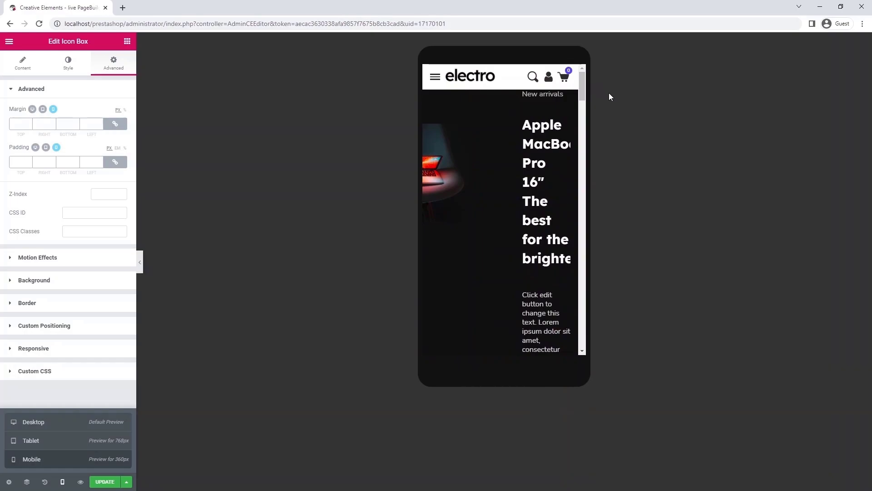
pyautogui.moveTo(465, 137)
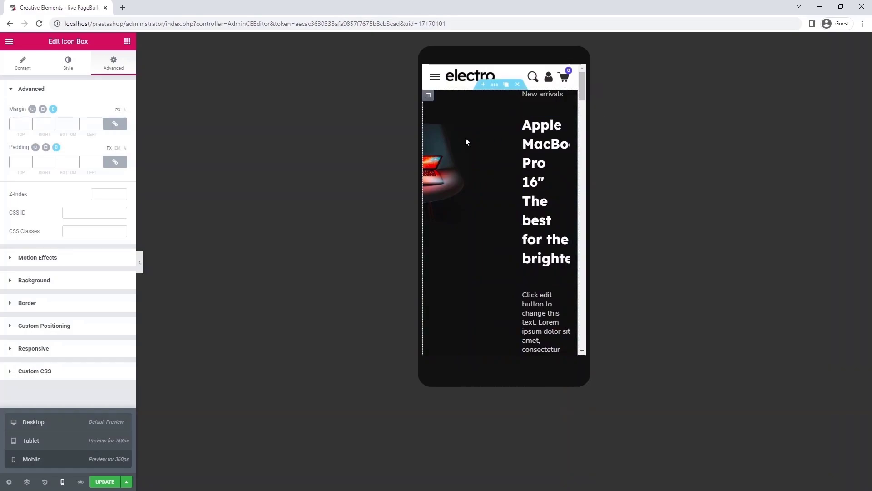
pyautogui.click(428, 96)
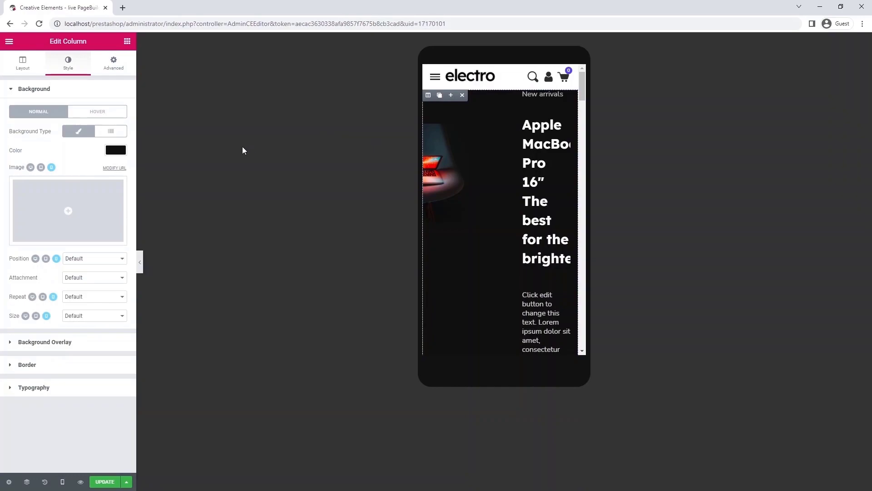
pyautogui.click(114, 66)
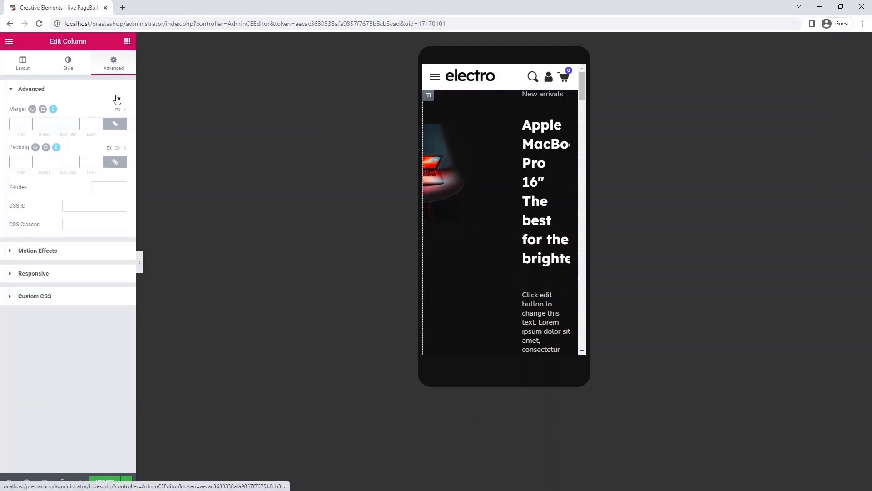
pyautogui.click(115, 163)
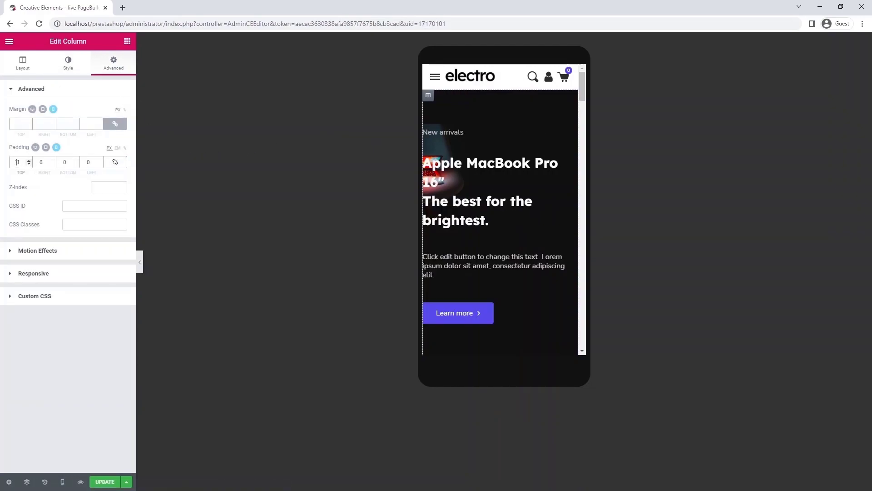
pyautogui.write('200')
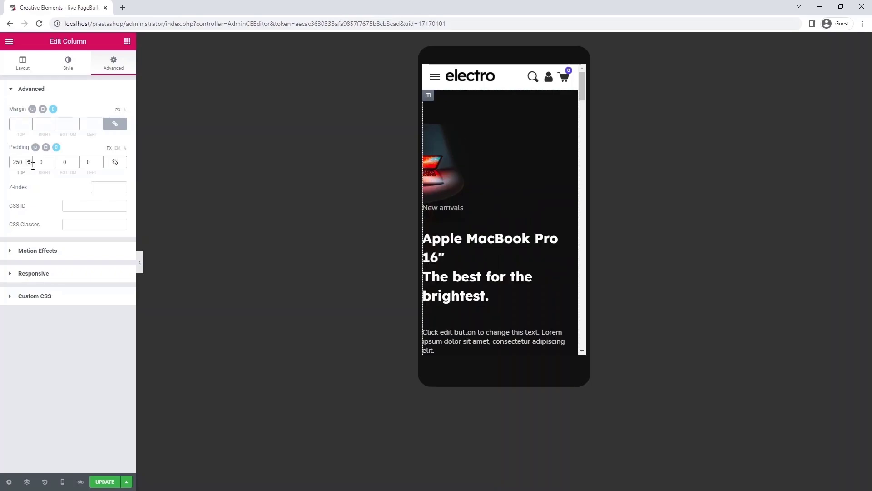
pyautogui.click(45, 163)
pyautogui.write('38')
pyautogui.click(64, 163)
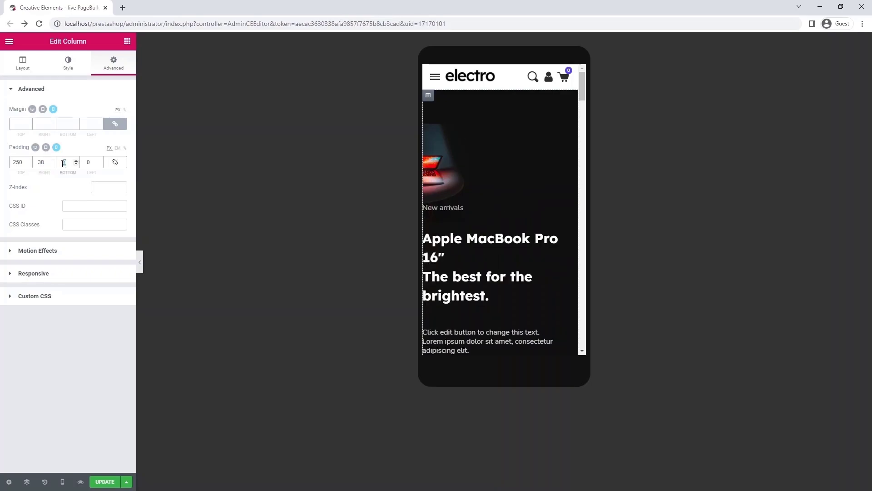
pyautogui.write('38')
pyautogui.click(88, 162)
pyautogui.write('38')
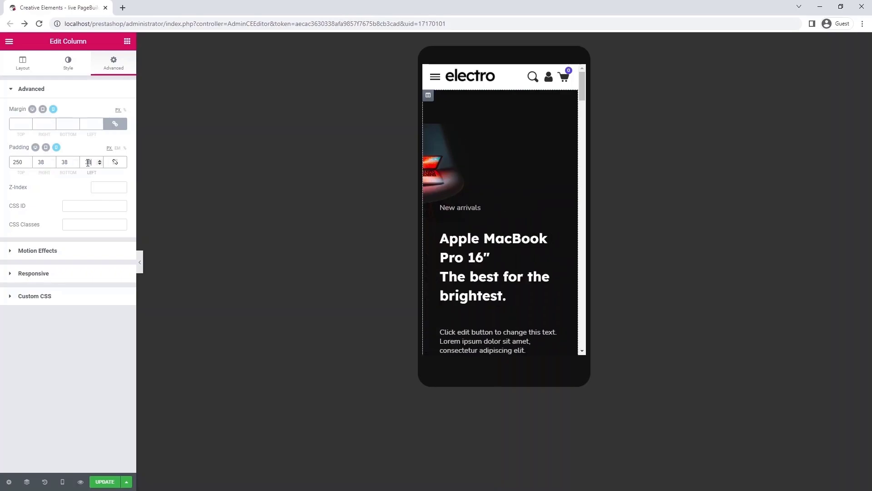
# Set the hero column's mobile background image position to Top Center.
pyautogui.click(68, 68)
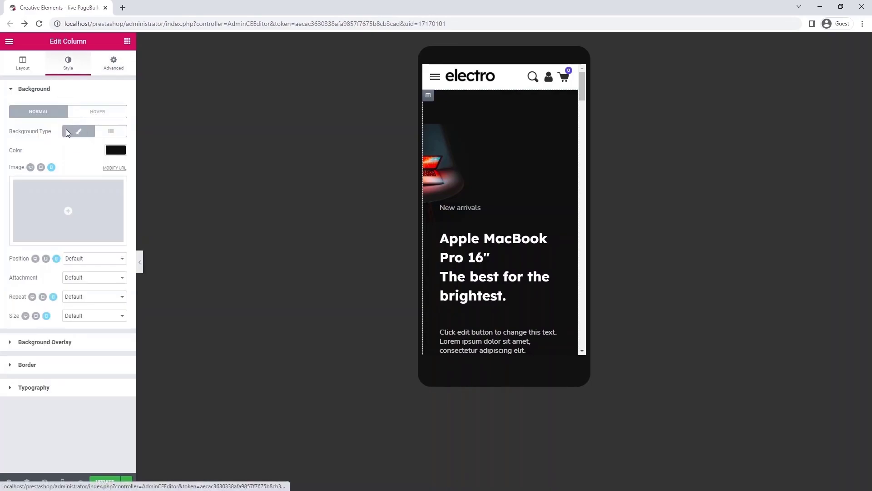
pyautogui.click(95, 260)
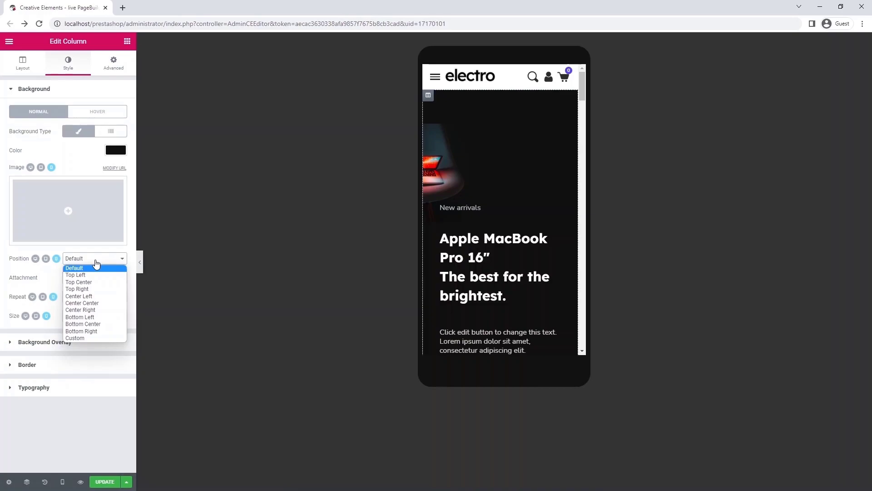
pyautogui.click(98, 282)
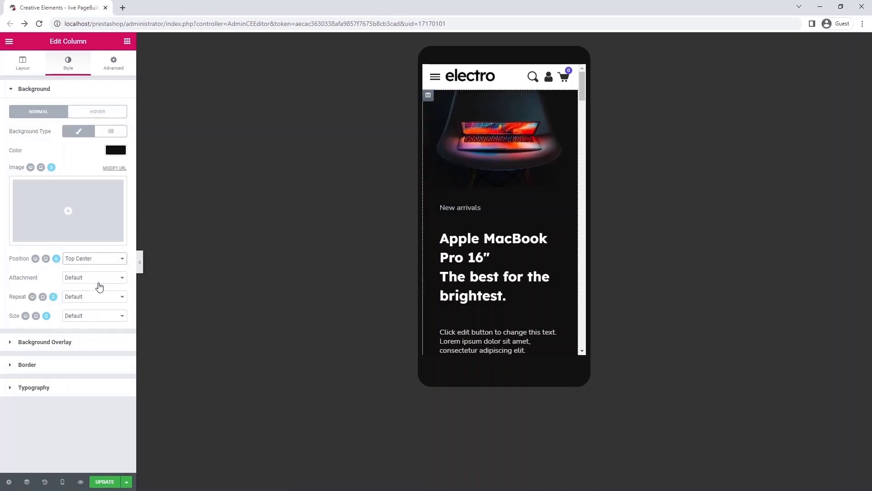
# Set the Headphones call to action's mobile width to Full Width (100%).
pyautogui.scroll(-2, 575, 257)
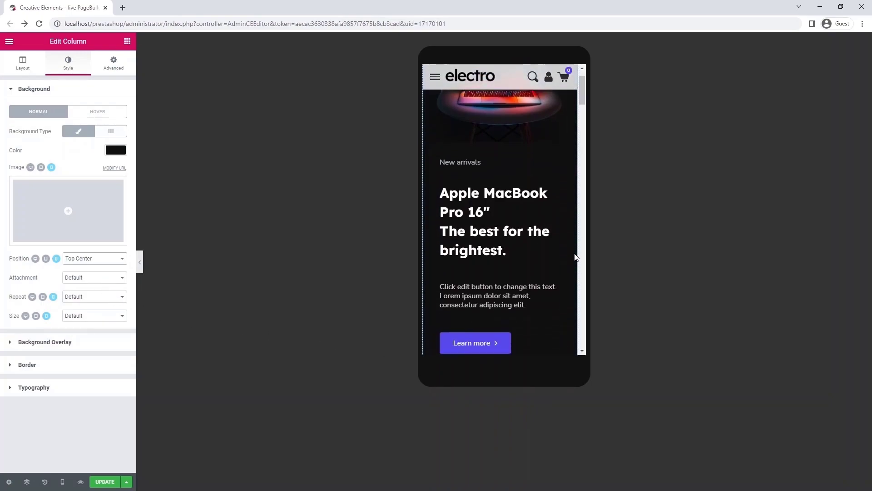
pyautogui.scroll(-5, 574, 257)
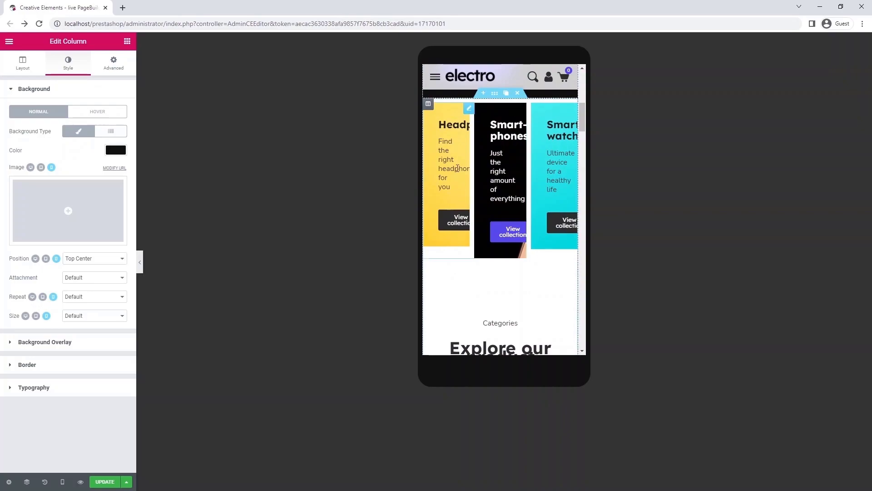
pyautogui.click(434, 175)
pyautogui.click(113, 66)
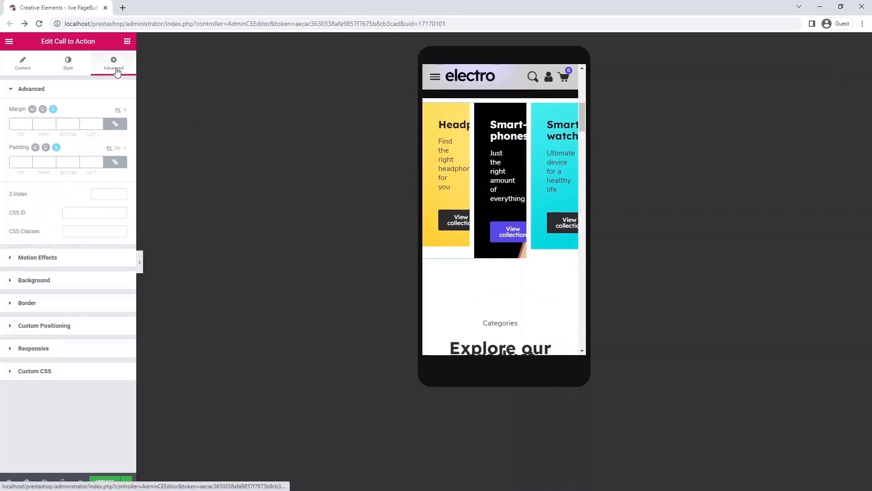
pyautogui.click(96, 336)
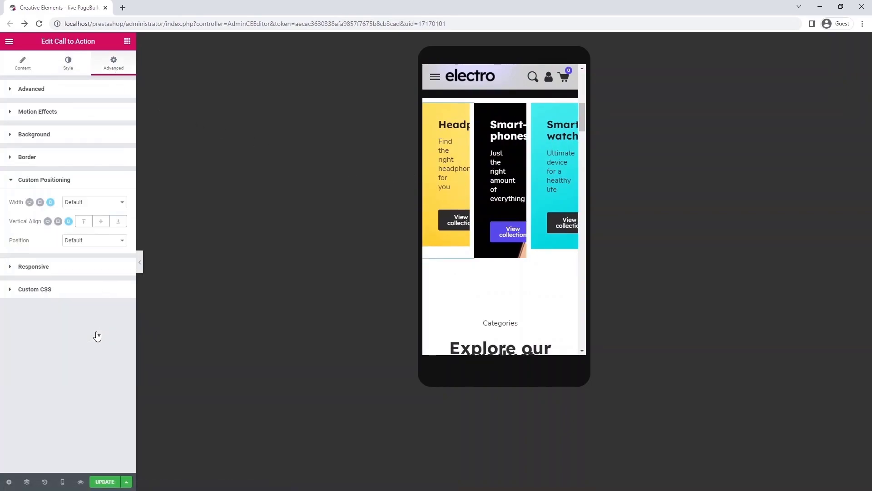
pyautogui.click(92, 203)
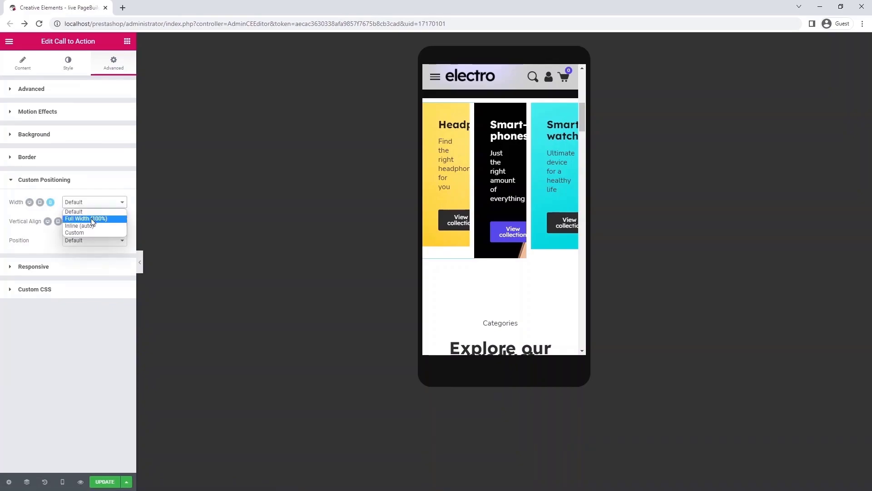
pyautogui.click(91, 219)
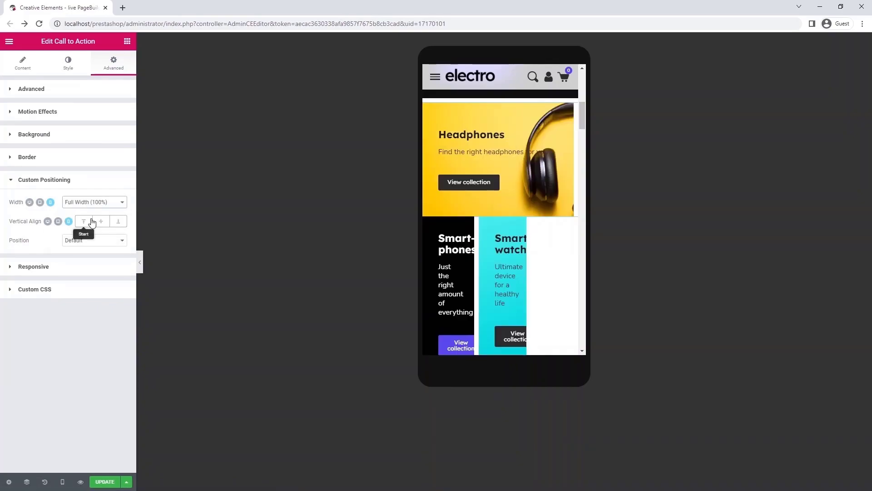
# Set the Headphones call to action's mobile margin to 0 on all sides.
pyautogui.click(83, 94)
pyautogui.click(89, 124)
pyautogui.write('0')
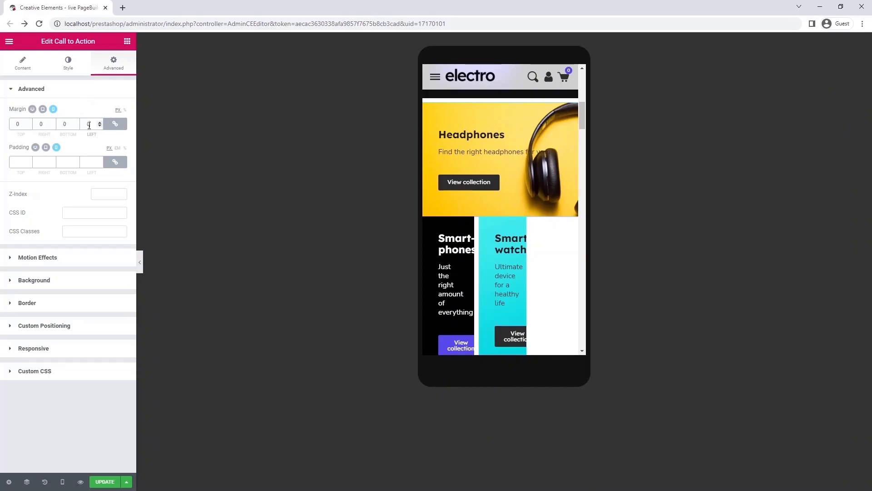
# Set the Smartphones call to action's mobile width to Full Width (100%).
pyautogui.click(472, 249)
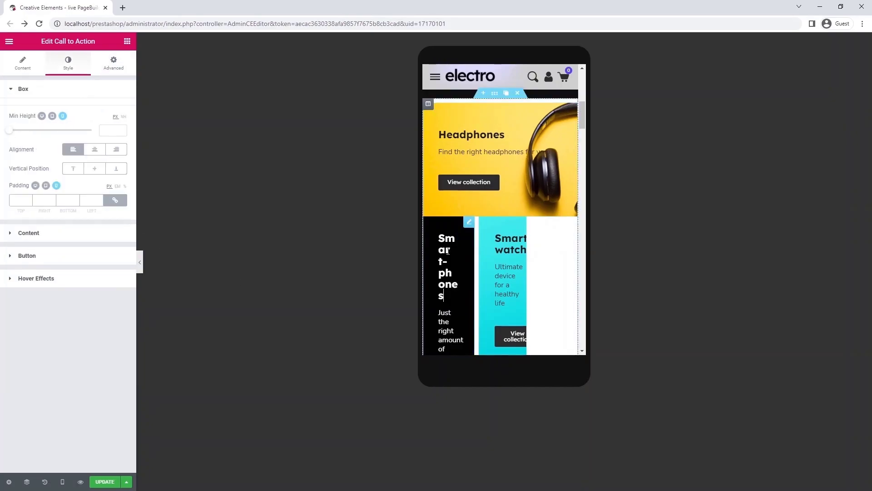
pyautogui.click(122, 68)
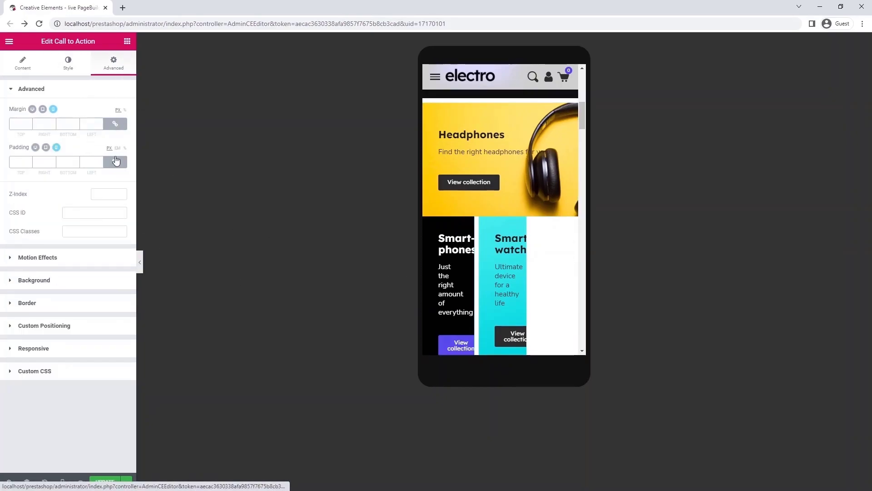
pyautogui.click(99, 331)
pyautogui.click(90, 203)
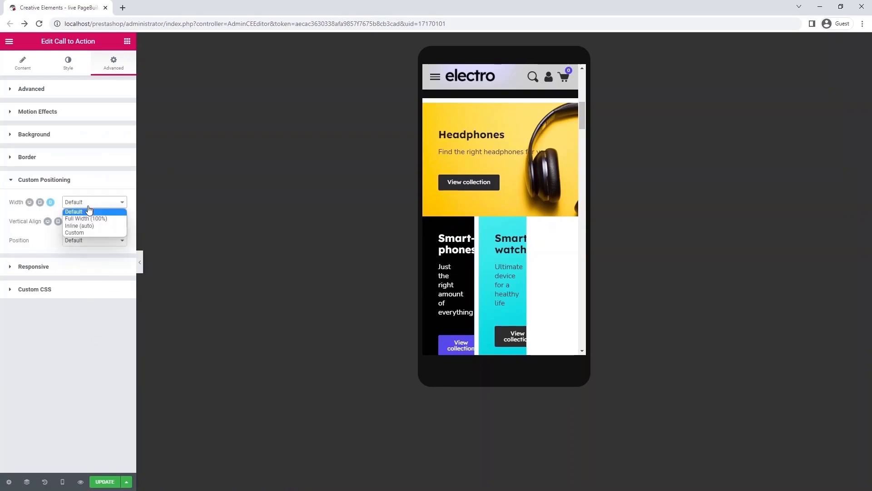
pyautogui.click(89, 219)
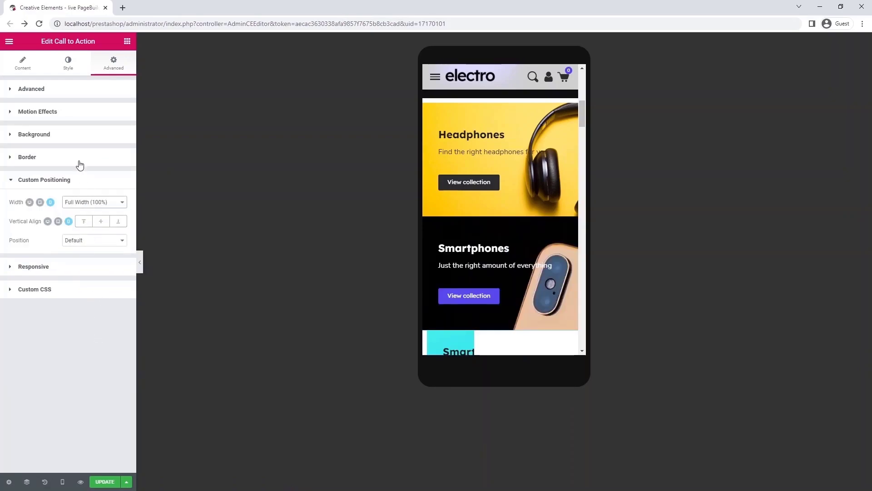
# Set the Smartphones call to action's mobile margin to 10 px top and bottom and 0 right and left, with the sides unlinked.
pyautogui.click(73, 92)
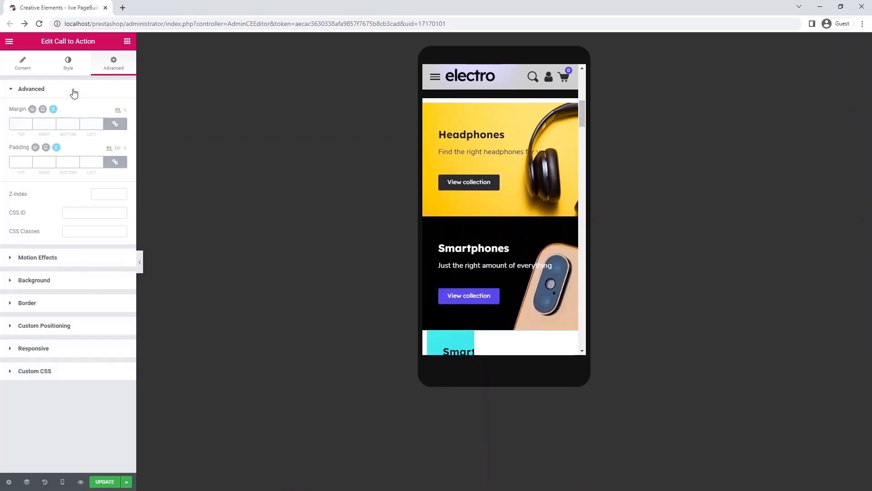
pyautogui.click(115, 123)
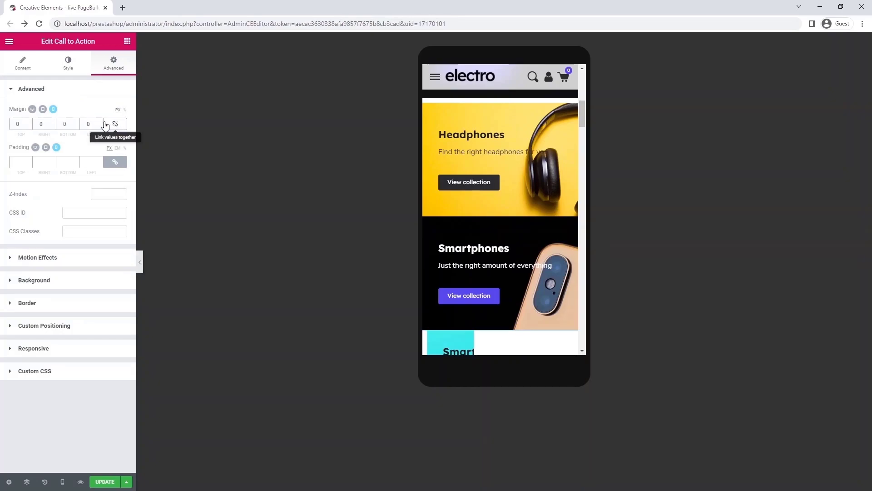
pyautogui.click(14, 126)
pyautogui.write('1')
pyautogui.click(61, 125)
pyautogui.write('1')
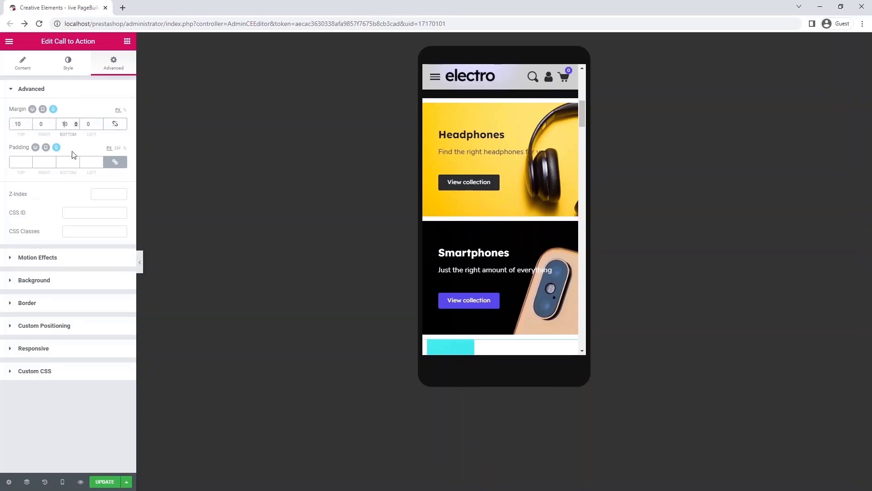
# Set the Smartwatches call to action's mobile width to Full Width (100%) and its mobile margin to 0 on all sides.
pyautogui.scroll(-4, 524, 239)
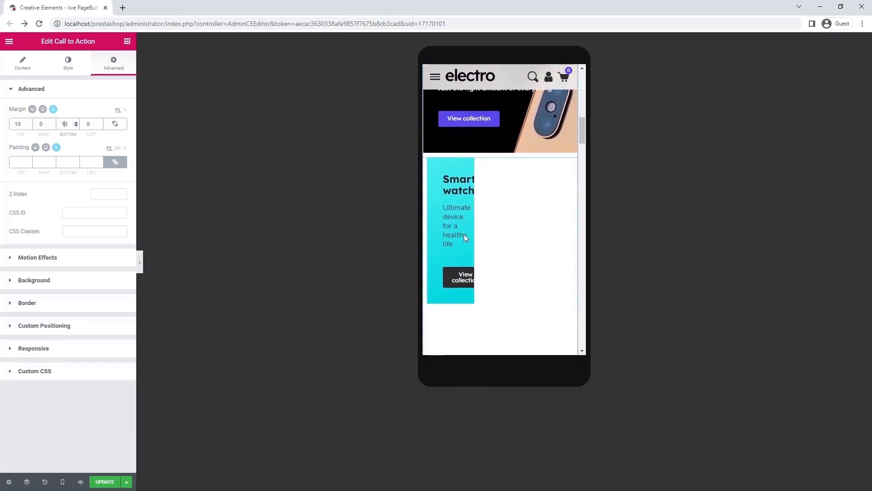
pyautogui.click(450, 231)
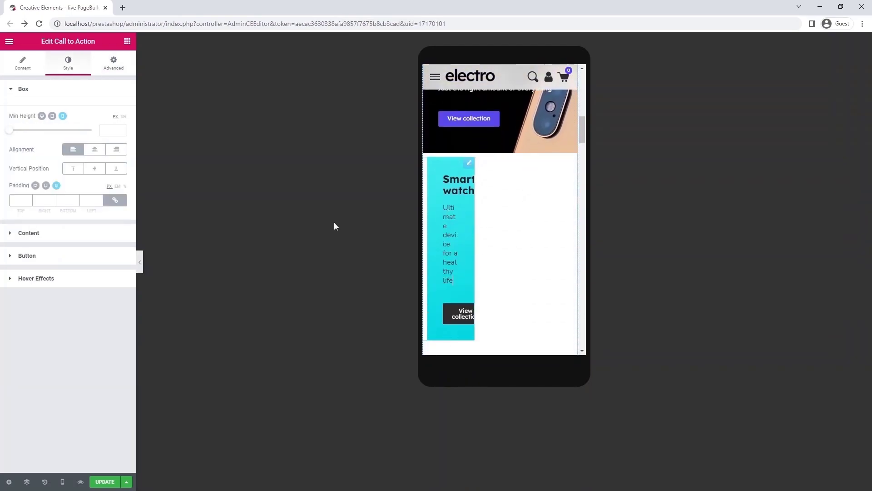
pyautogui.click(118, 69)
pyautogui.click(92, 327)
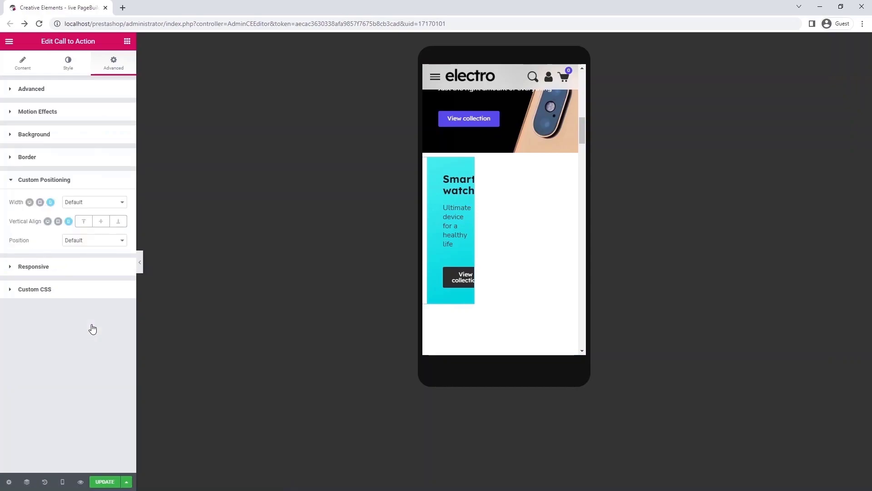
pyautogui.click(96, 203)
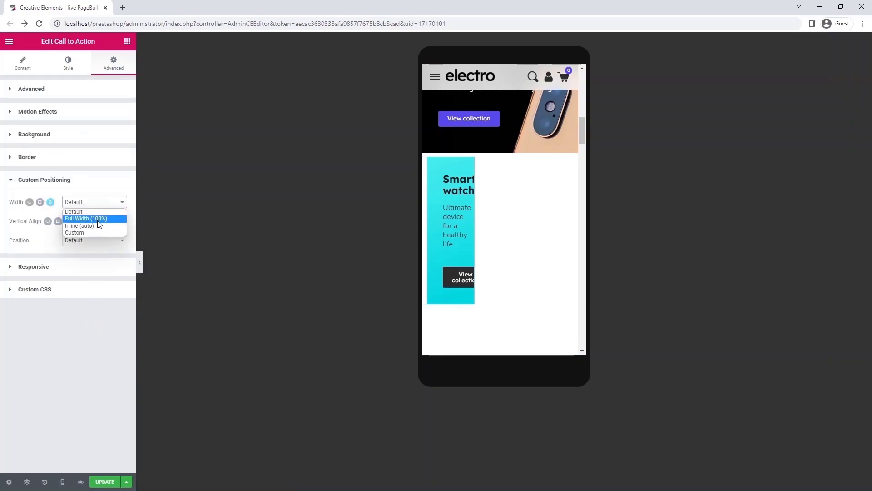
pyautogui.click(95, 219)
pyautogui.click(62, 91)
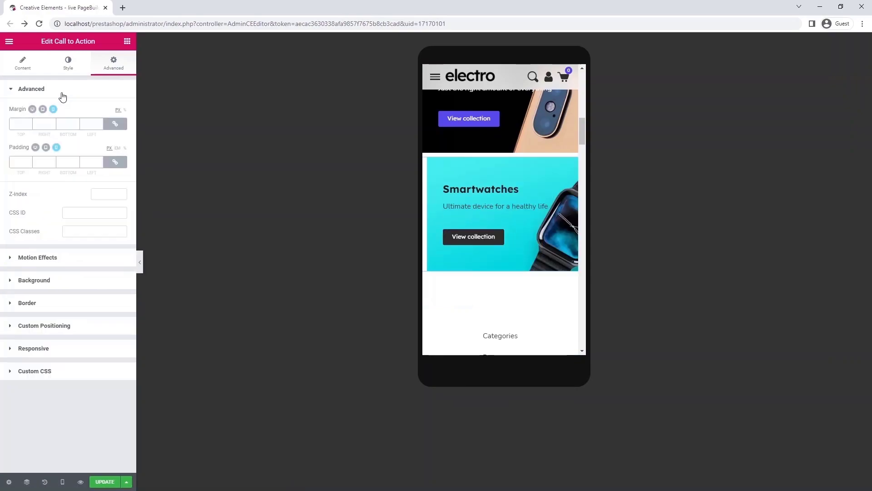
pyautogui.write('0')
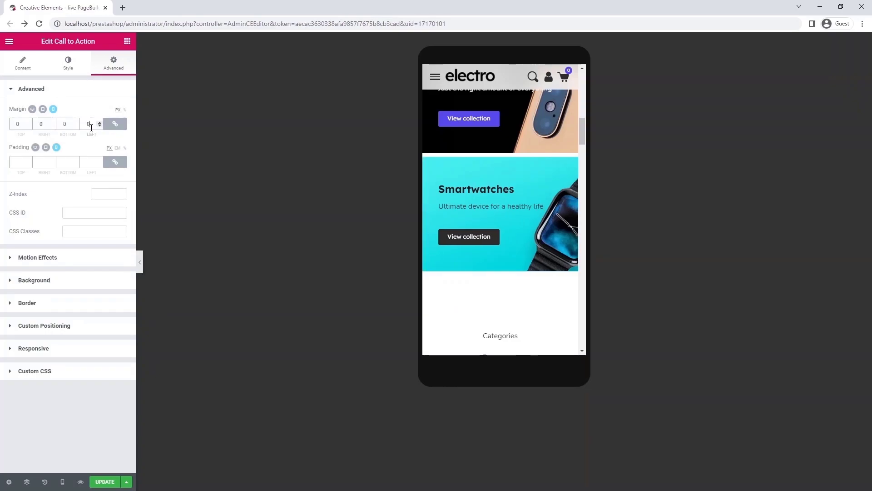
# Set the mobile description typography of the "Explore our product range" call to action to size 37 px and line height 1.4 em.
pyautogui.scroll(-3, 563, 242)
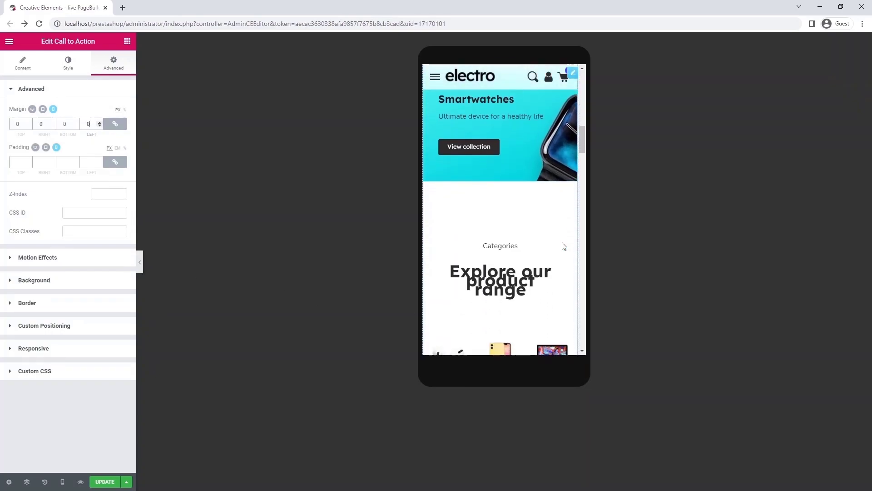
pyautogui.press('BackSpace')
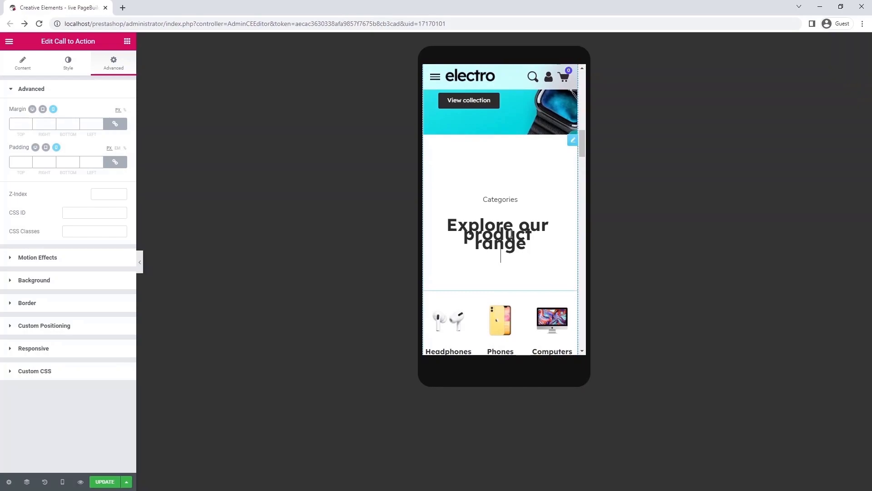
pyautogui.click(77, 69)
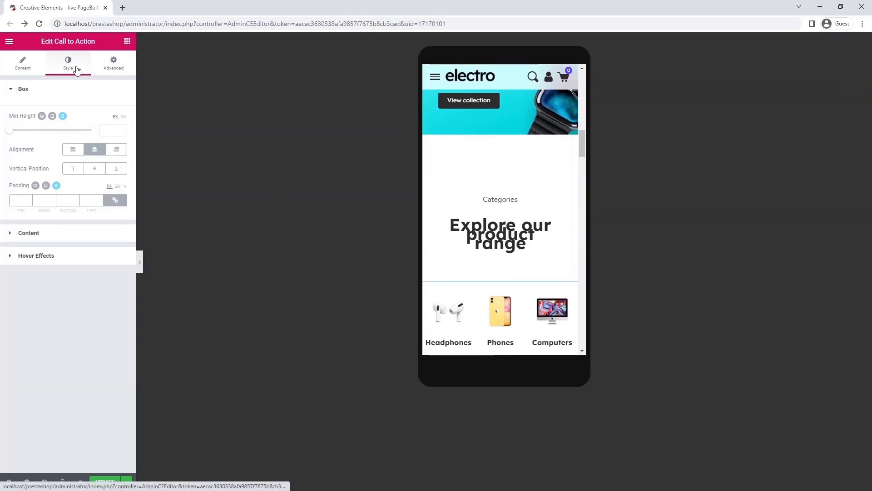
pyautogui.click(55, 238)
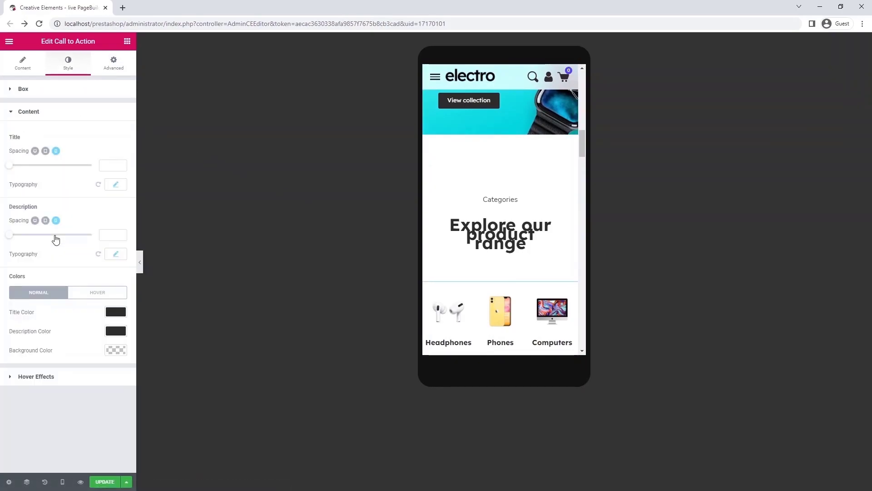
pyautogui.click(116, 254)
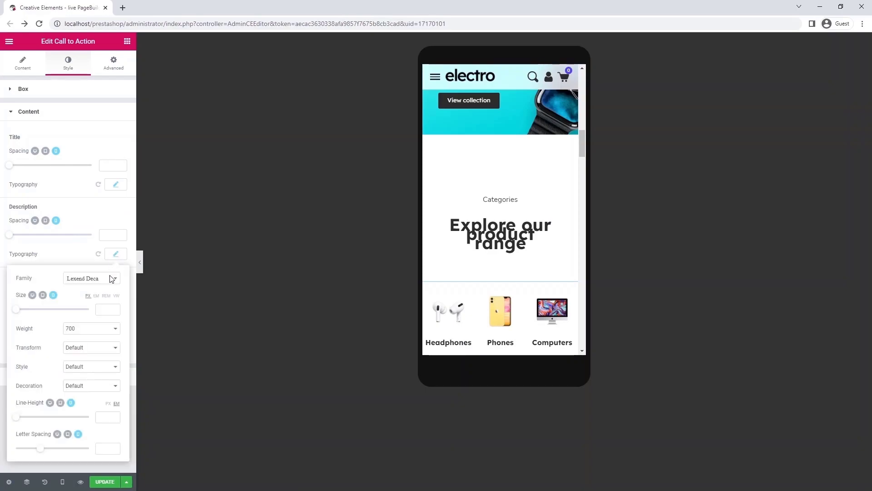
pyautogui.write('37')
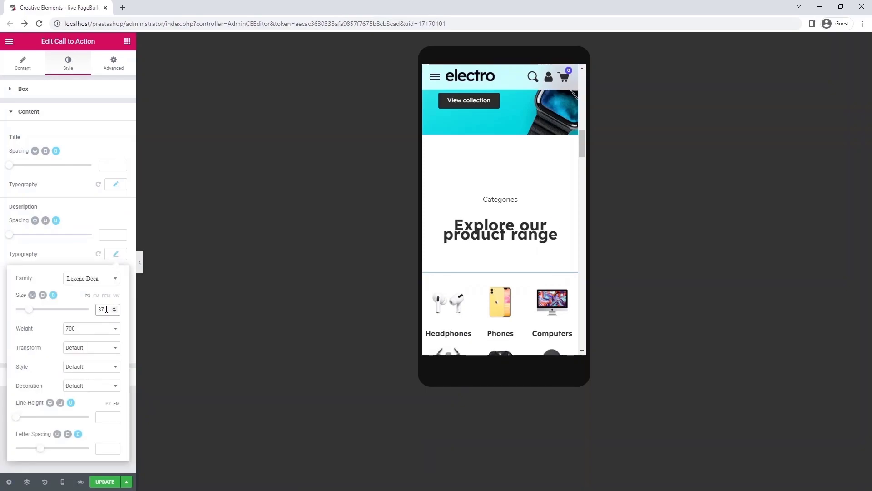
pyautogui.click(110, 417)
pyautogui.write('1.4')
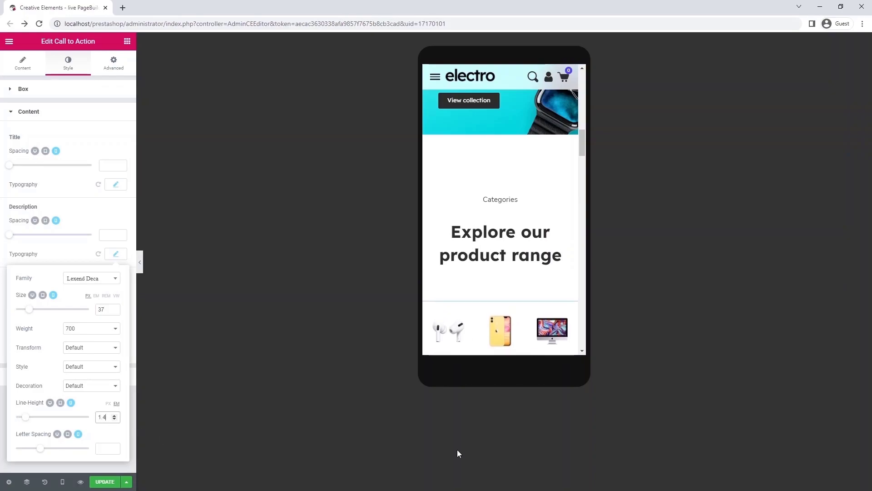
# Give the Headphones category image box a custom mobile width of 50%.
pyautogui.scroll(-4, 551, 329)
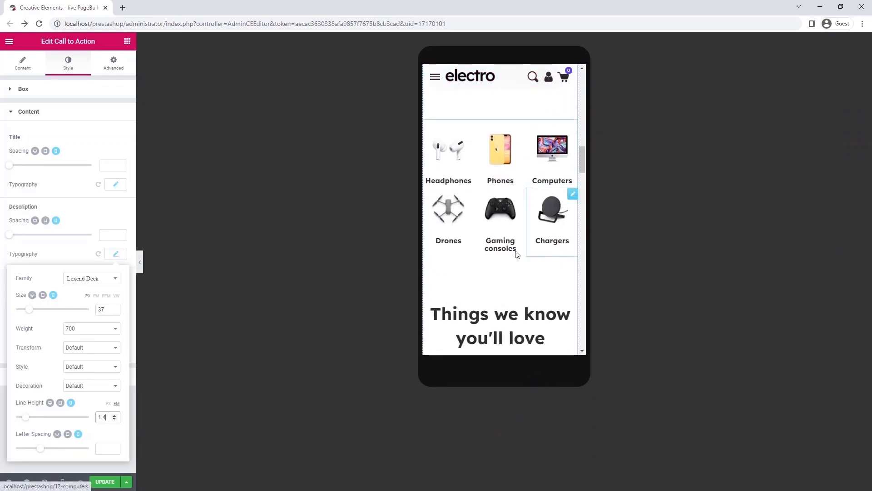
pyautogui.click(447, 149)
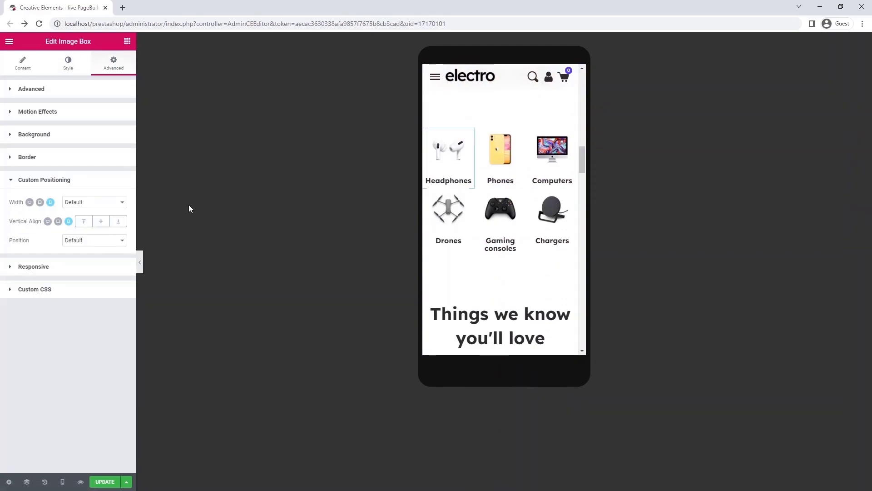
pyautogui.click(119, 203)
pyautogui.click(114, 232)
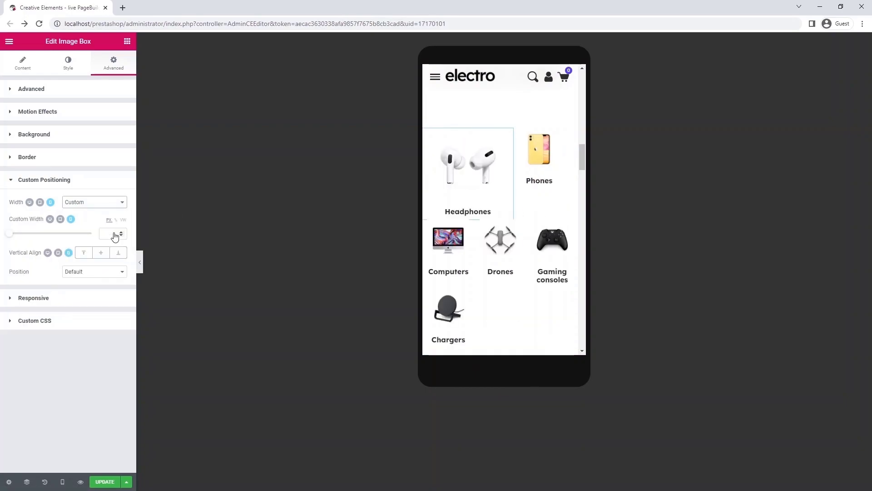
pyautogui.click(115, 220)
pyautogui.write('50')
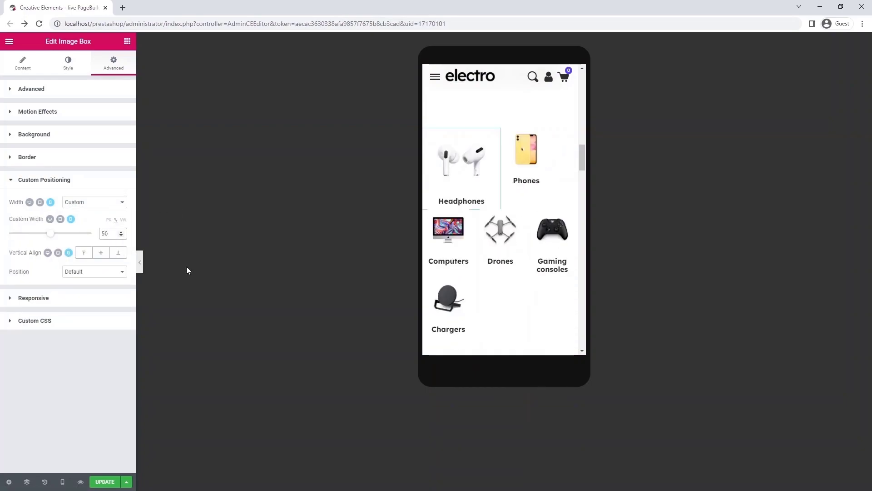
# Copy the Headphones image box's style onto the Phones, Computers, Drones, Gaming consoles and Chargers image boxes.
pyautogui.rightClick(447, 160)
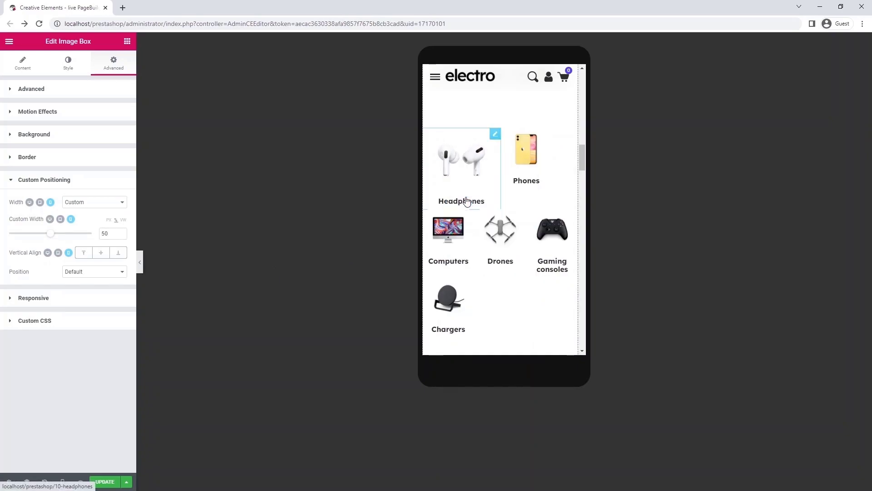
pyautogui.rightClick(540, 151)
pyautogui.click(574, 218)
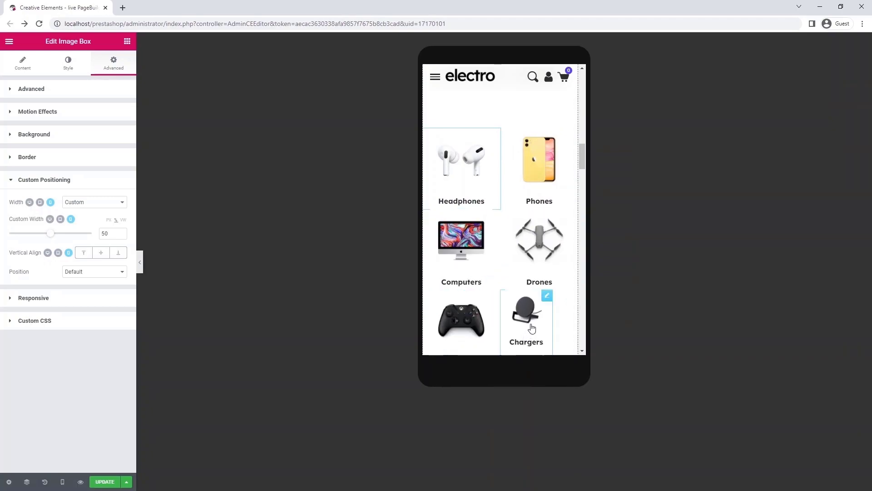
pyautogui.scroll(-2, 584, 306)
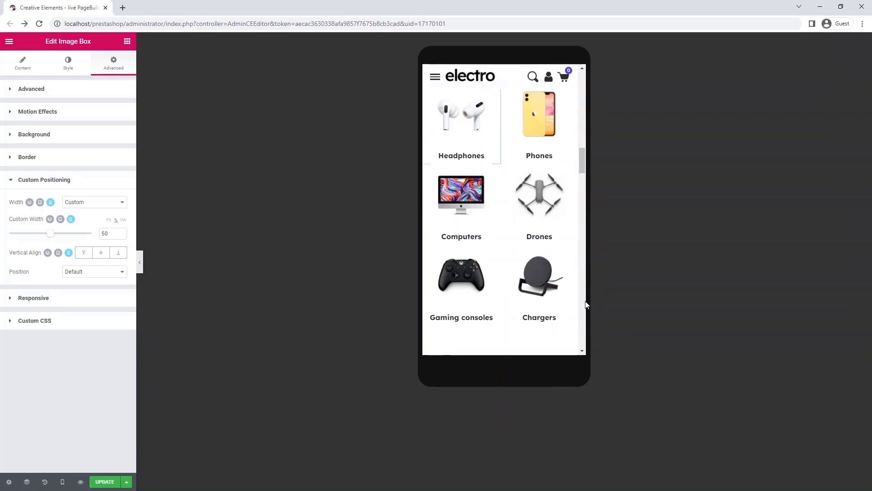
# Set the mobile width of the Delivery icon box in the "Why choose us?" section to Full Width (100%).
pyautogui.scroll(-4, 586, 304)
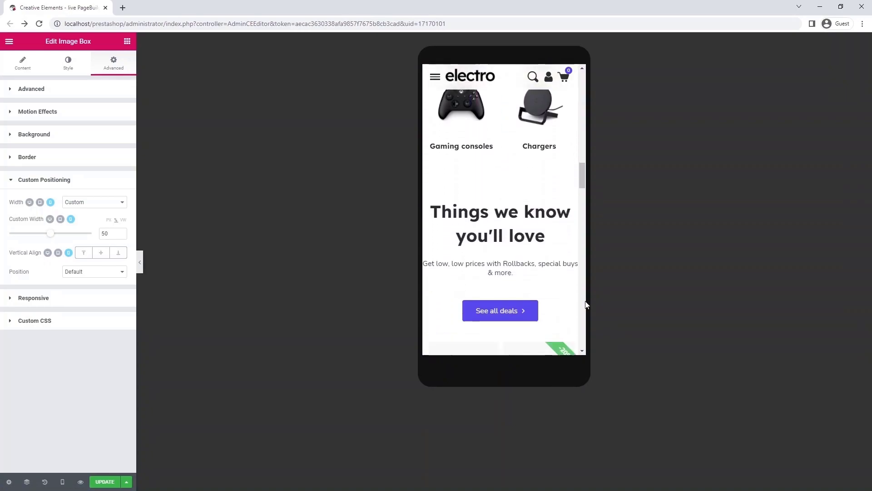
pyautogui.scroll(-5, 586, 305)
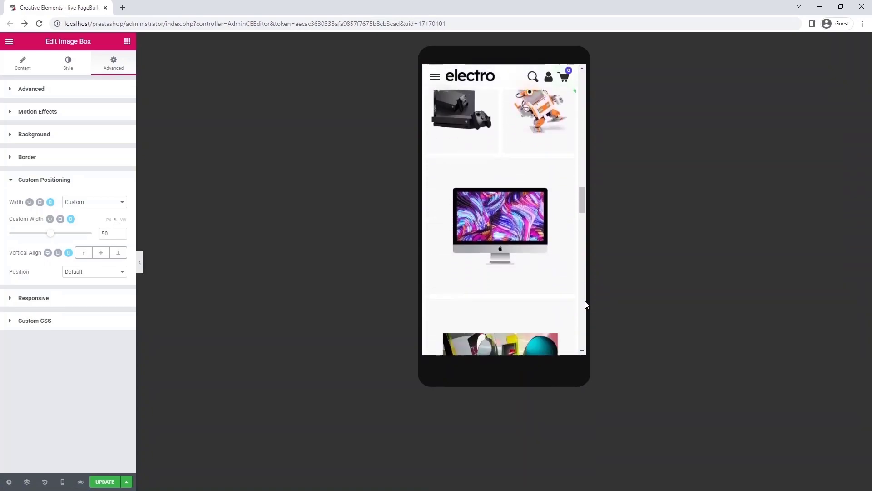
pyautogui.scroll(-6, 586, 304)
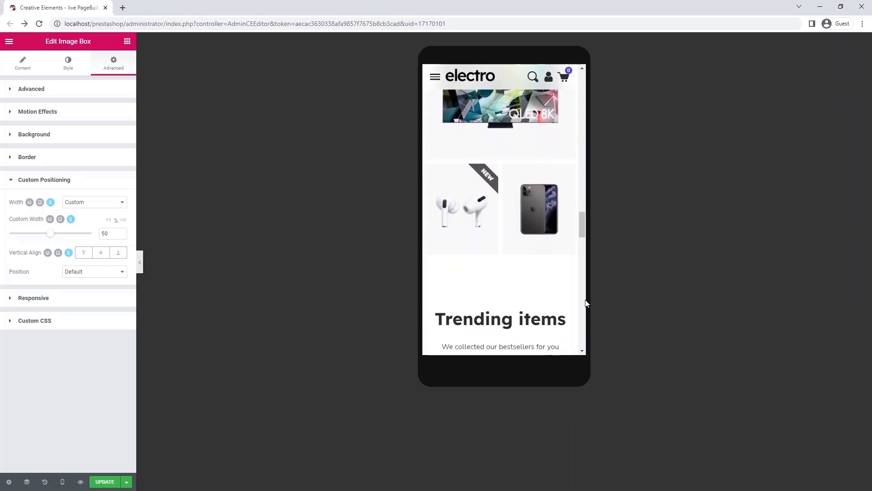
pyautogui.scroll(-7, 586, 304)
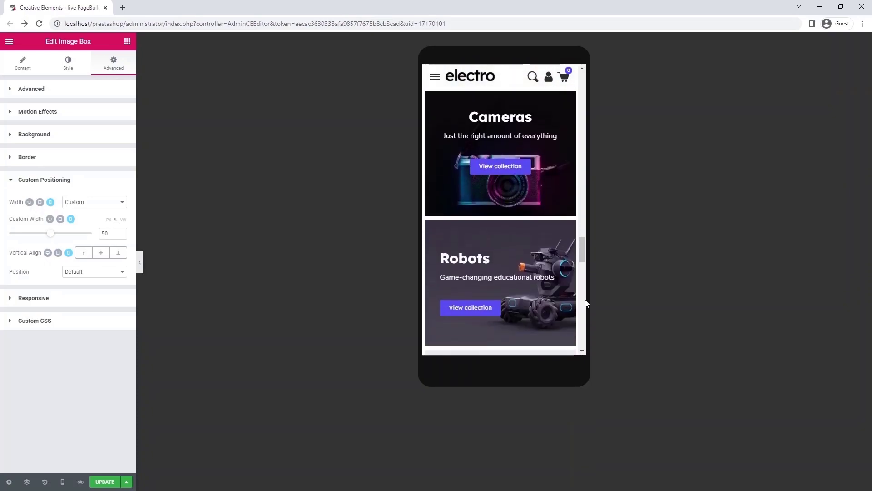
pyautogui.scroll(-6, 586, 304)
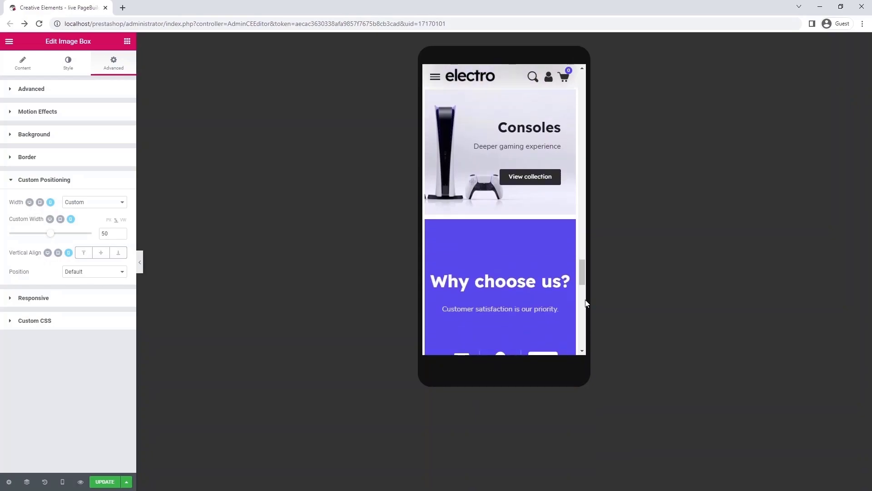
pyautogui.scroll(-3, 586, 304)
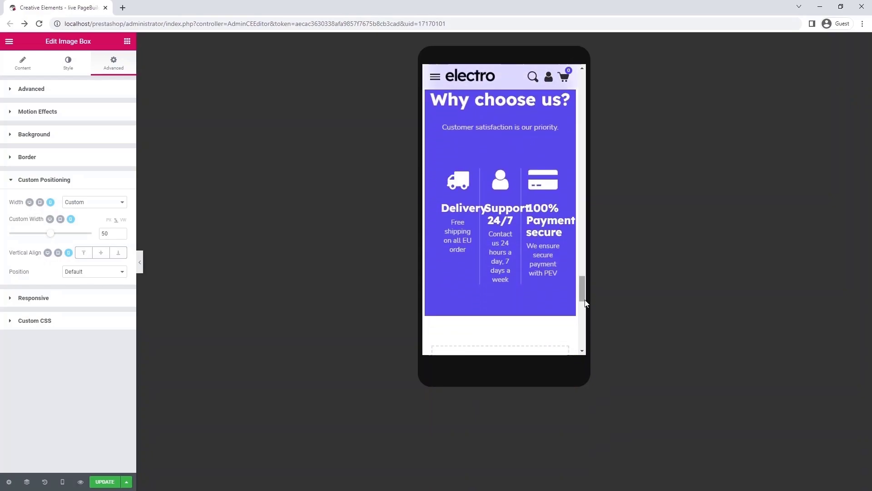
pyautogui.click(477, 210)
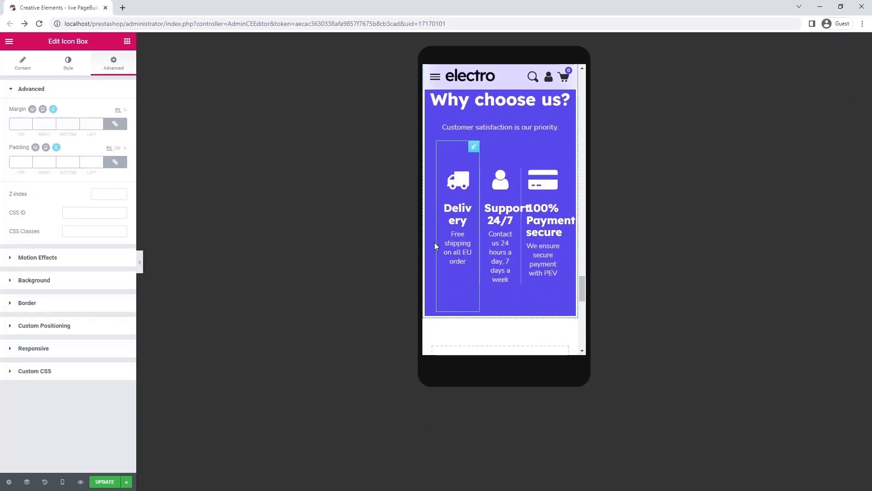
pyautogui.click(78, 324)
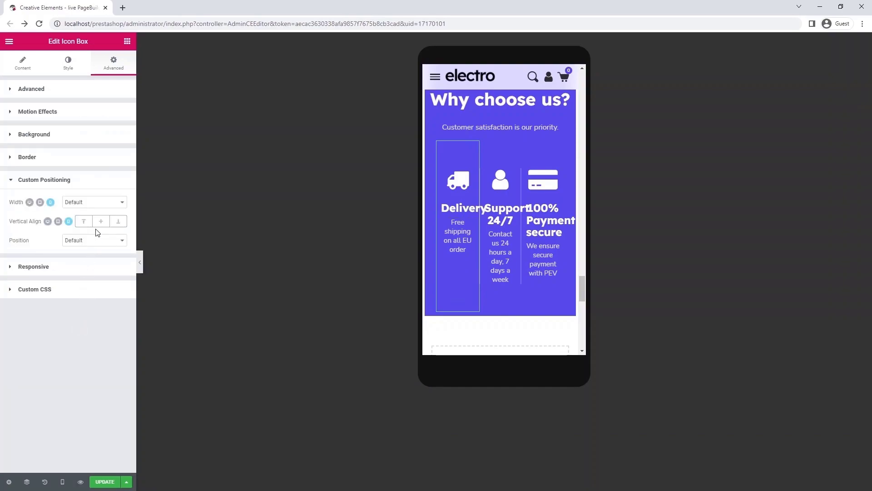
pyautogui.click(104, 202)
pyautogui.click(100, 219)
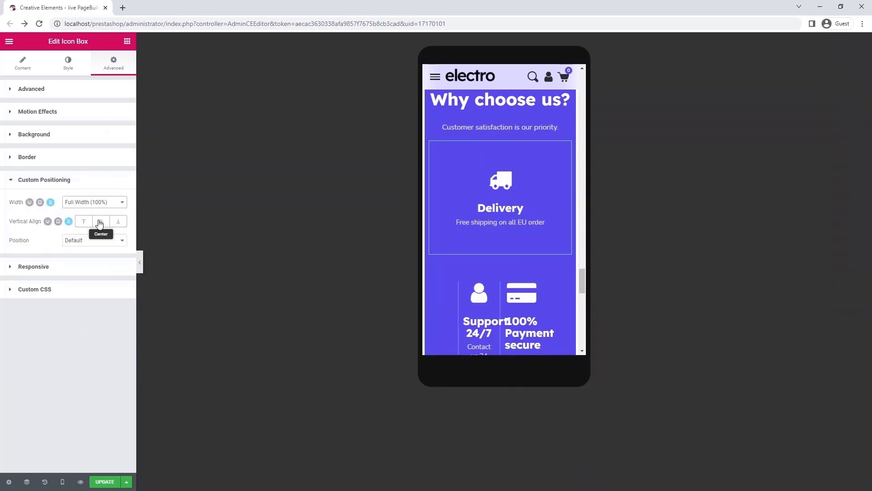
# Set the Delivery icon box's mobile margin to 50 px at the top and 0 on the other sides.
pyautogui.click(84, 93)
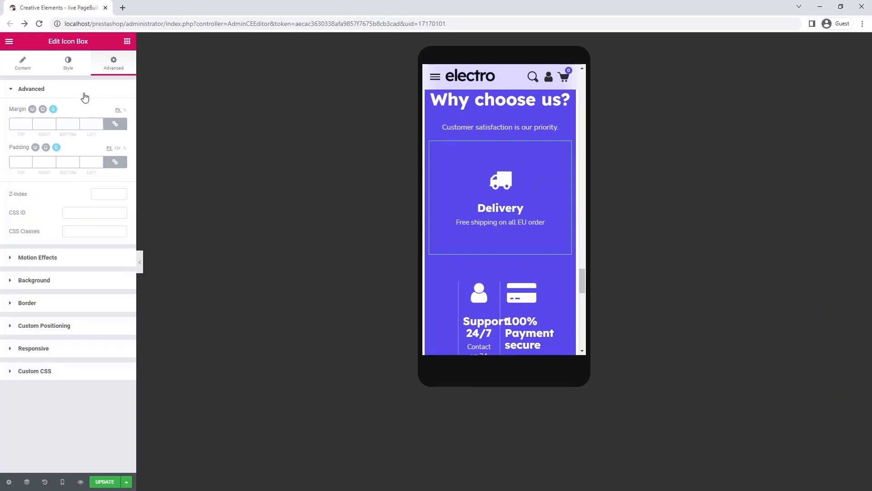
pyautogui.click(116, 128)
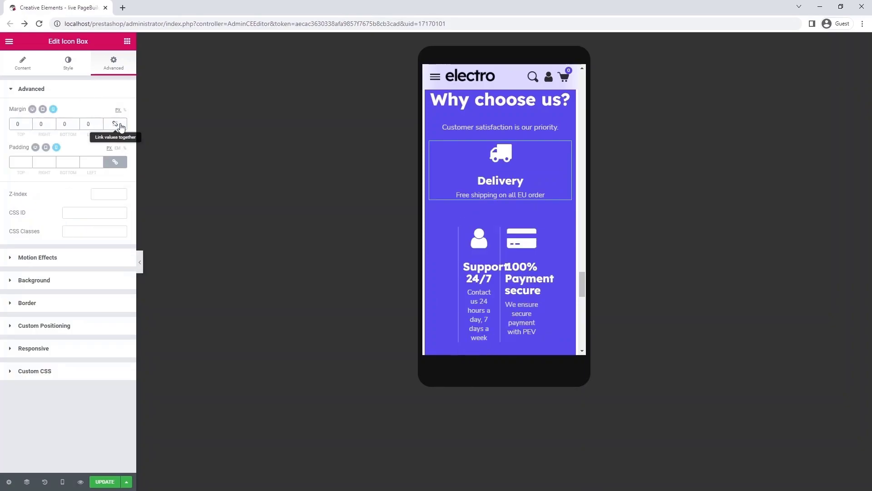
pyautogui.click(11, 125)
pyautogui.write('5')
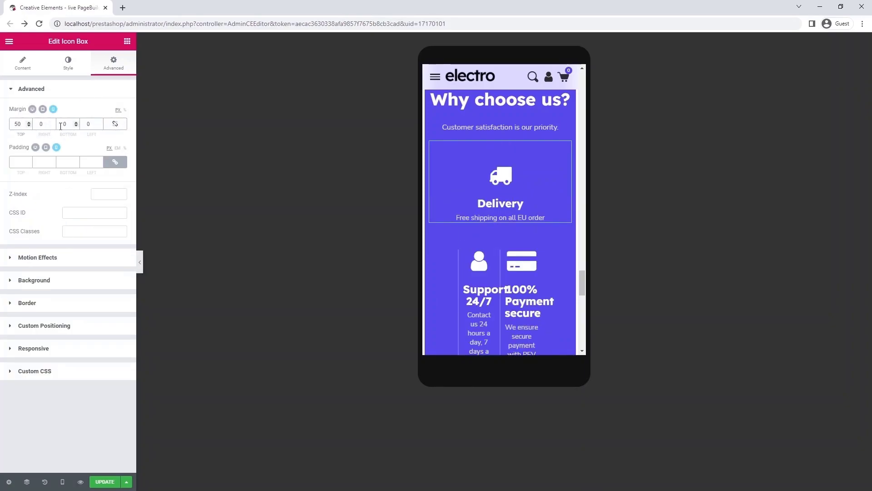
# Set the Support 24/7 icon box's mobile width to Full Width (100%).
pyautogui.click(477, 269)
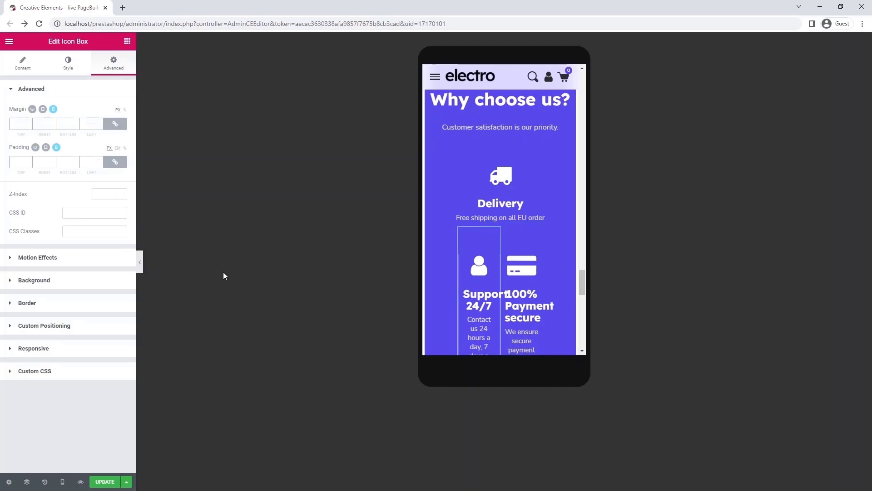
pyautogui.click(105, 328)
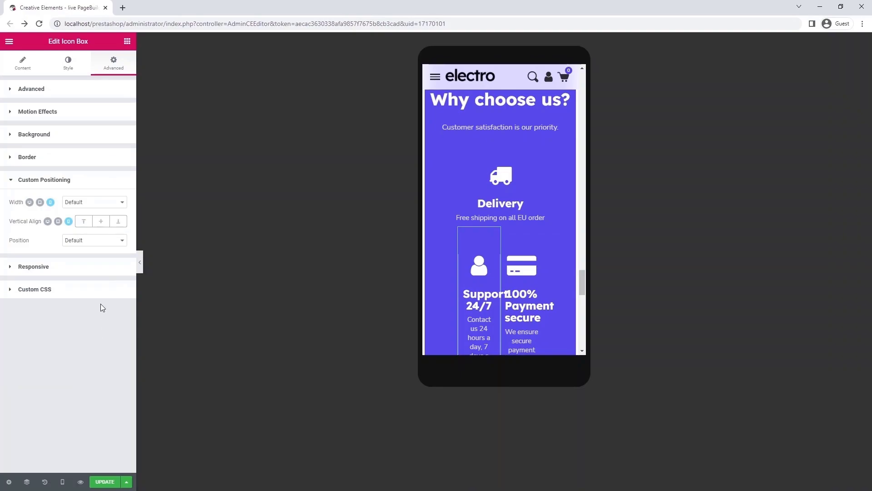
pyautogui.click(94, 204)
pyautogui.click(92, 217)
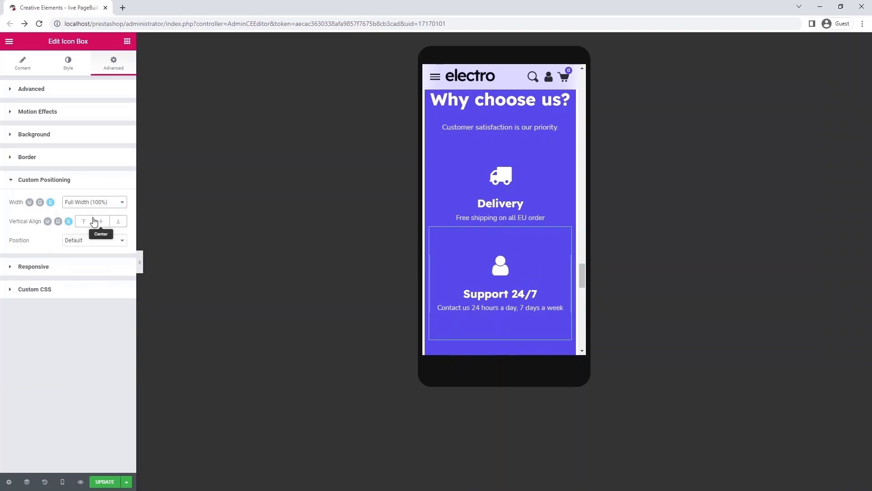
# Give the Support 24/7 icon box a mobile margin of 20 px and a mobile padding of 10 px on all sides.
pyautogui.click(65, 91)
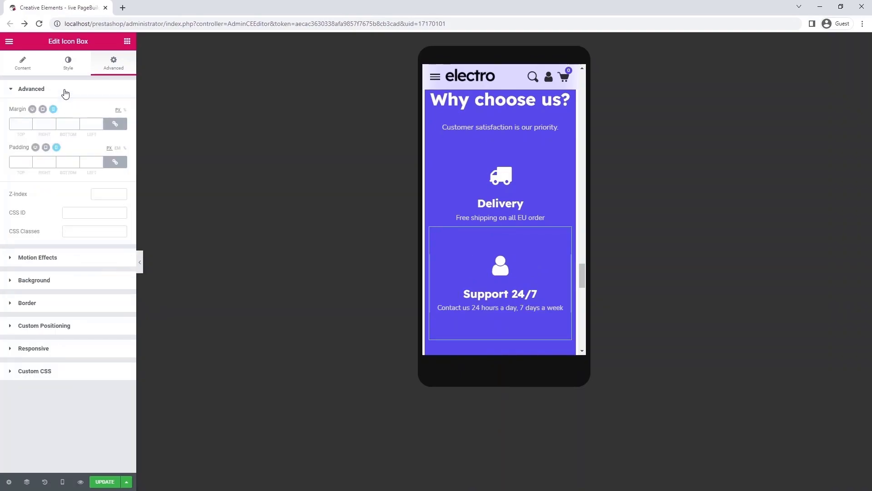
pyautogui.click(89, 123)
pyautogui.write('20')
pyautogui.click(85, 162)
pyautogui.write('10')
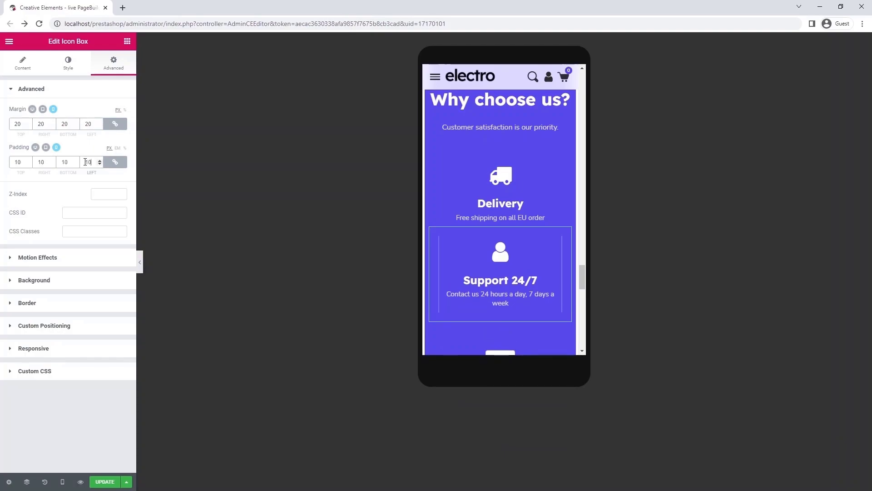
# Set the Support 24/7 icon box's mobile border width to 2 at the top and bottom and 0 on the right and left.
pyautogui.click(82, 304)
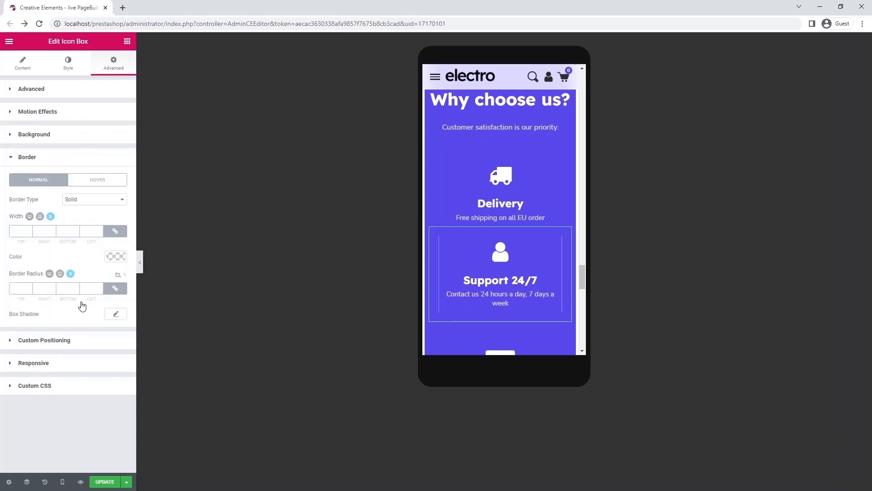
pyautogui.click(115, 232)
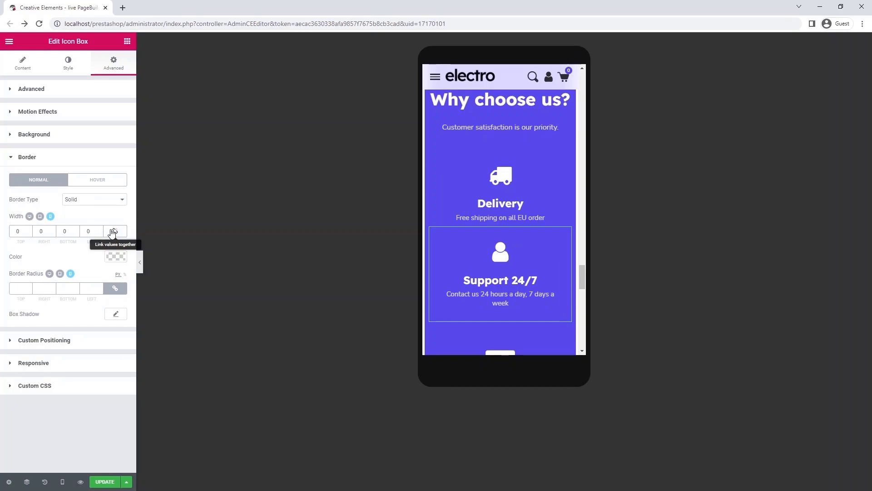
pyautogui.click(29, 230)
pyautogui.click(29, 230)
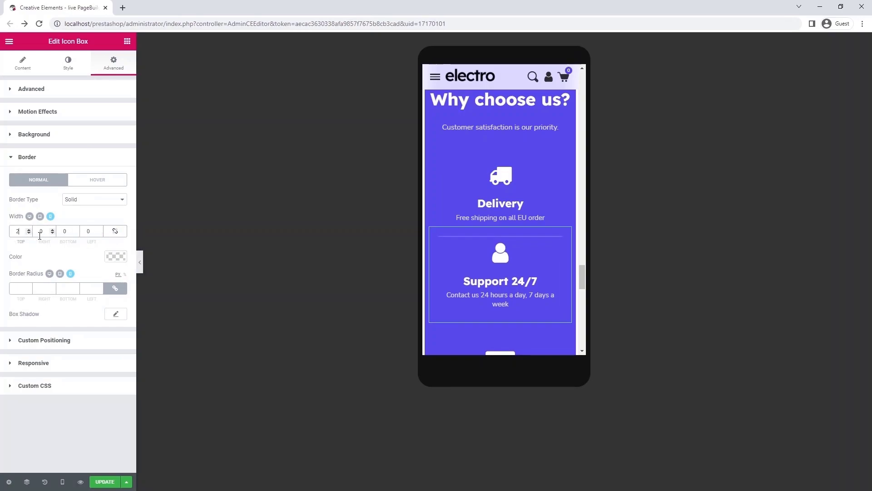
pyautogui.click(76, 230)
pyautogui.click(76, 230)
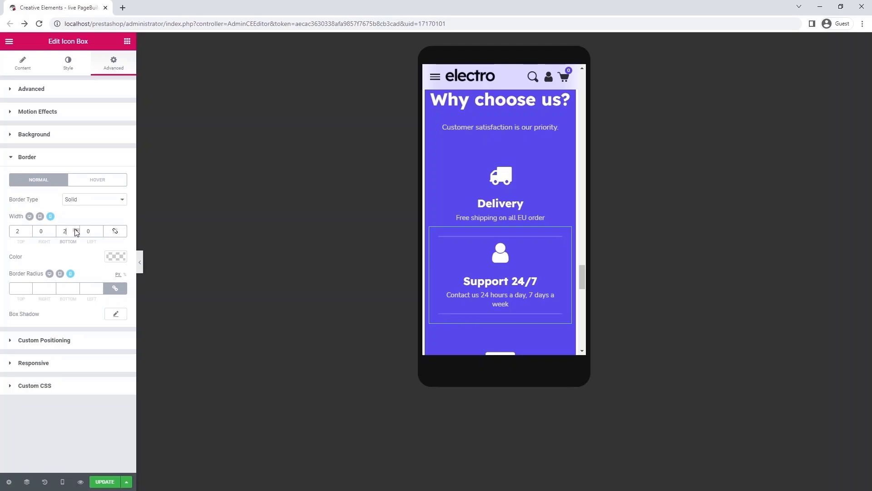
# Set the 100% Payment secure icon box's mobile width to Full Width (100%).
pyautogui.scroll(-3, 462, 234)
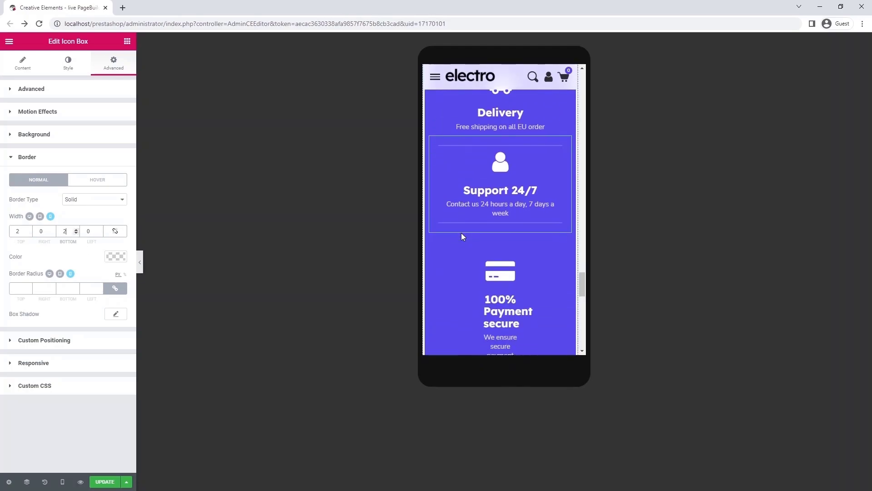
pyautogui.click(498, 236)
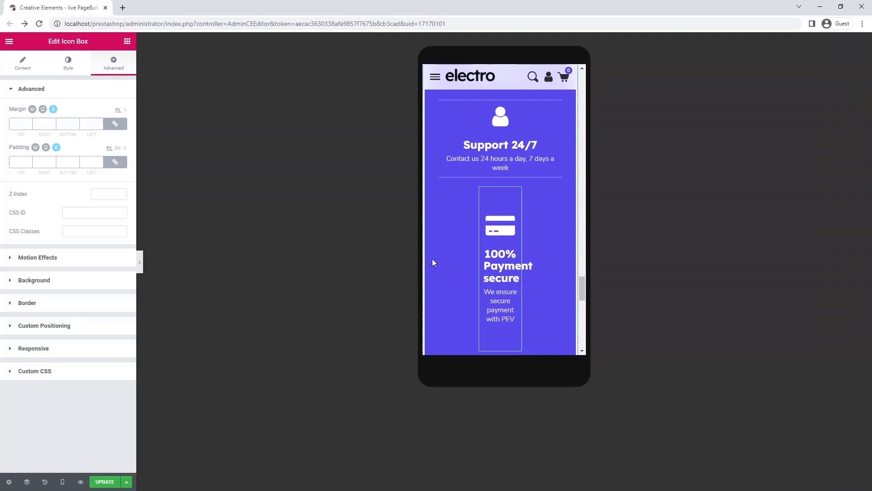
pyautogui.click(81, 326)
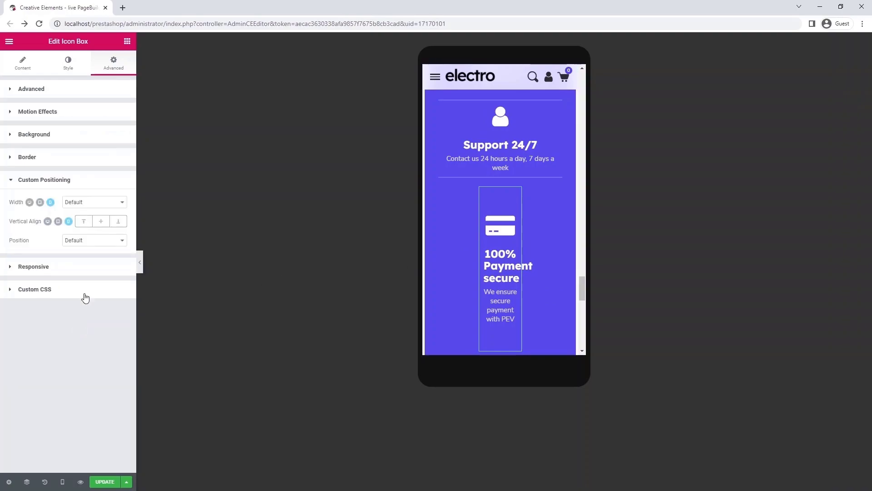
pyautogui.click(104, 202)
pyautogui.click(102, 216)
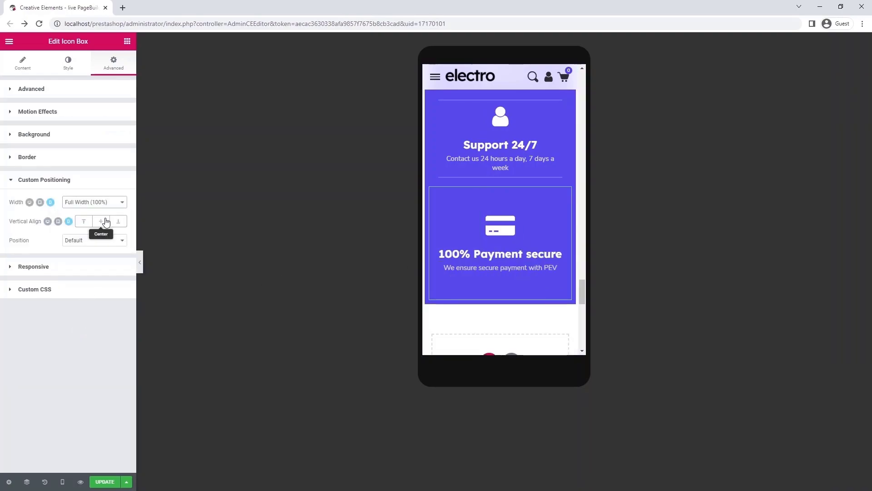
# Set the 100% Payment secure icon box's mobile margin to 10 px top, 120 px bottom and 0 on the right and left.
pyautogui.click(73, 90)
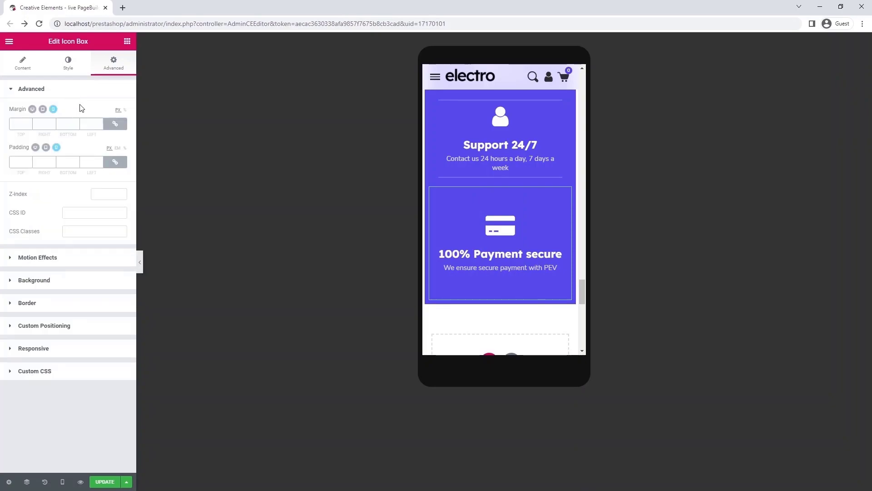
pyautogui.click(116, 125)
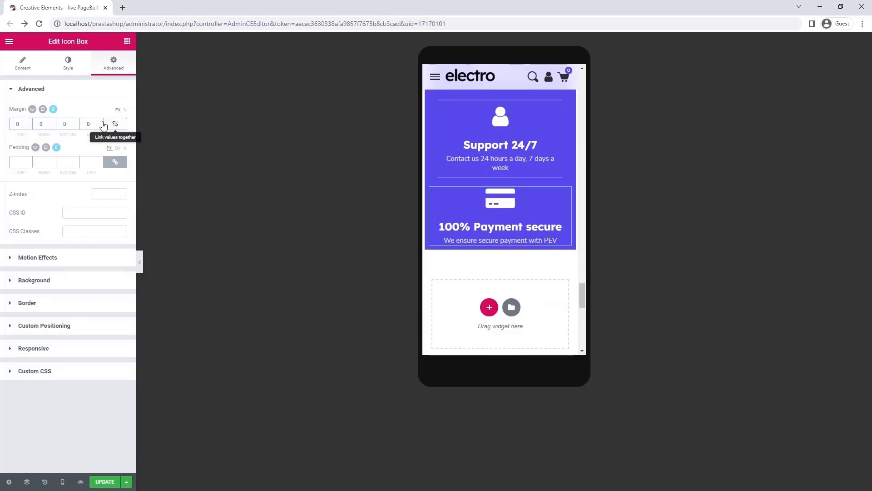
pyautogui.click(15, 124)
pyautogui.write('1')
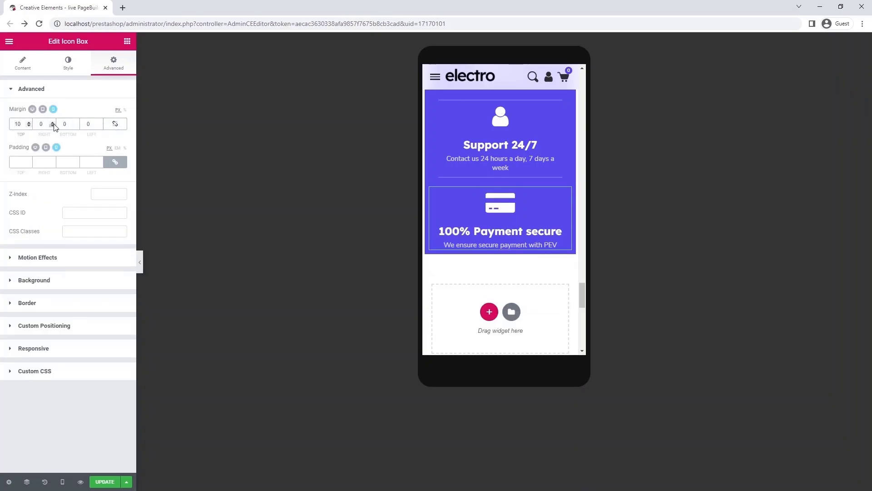
pyautogui.write('12')
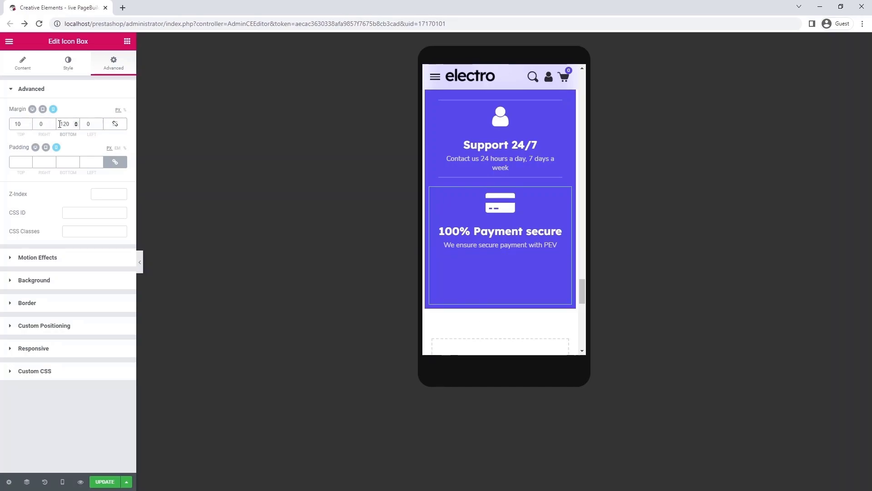
# Check the "Why choose us?" section in the mobile preview without the editing panel, and save the page update.
pyautogui.click(140, 264)
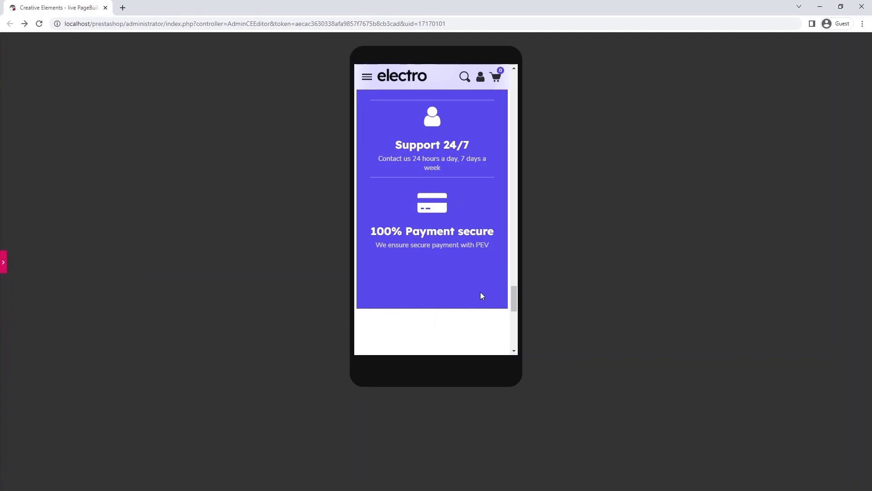
pyautogui.scroll(3, 496, 282)
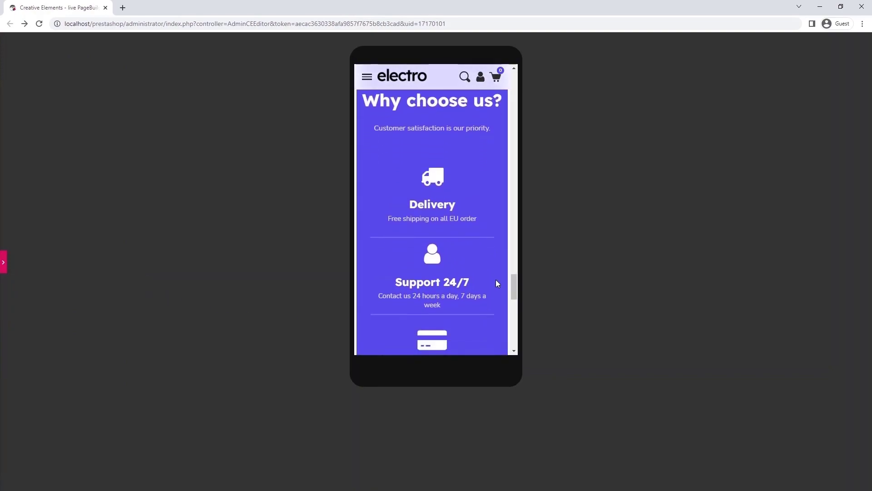
pyautogui.scroll(-1, 497, 284)
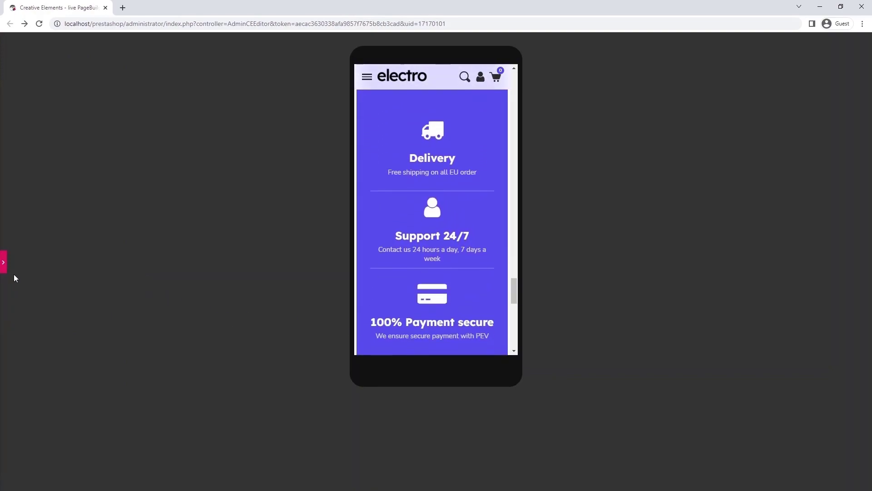
pyautogui.click(3, 262)
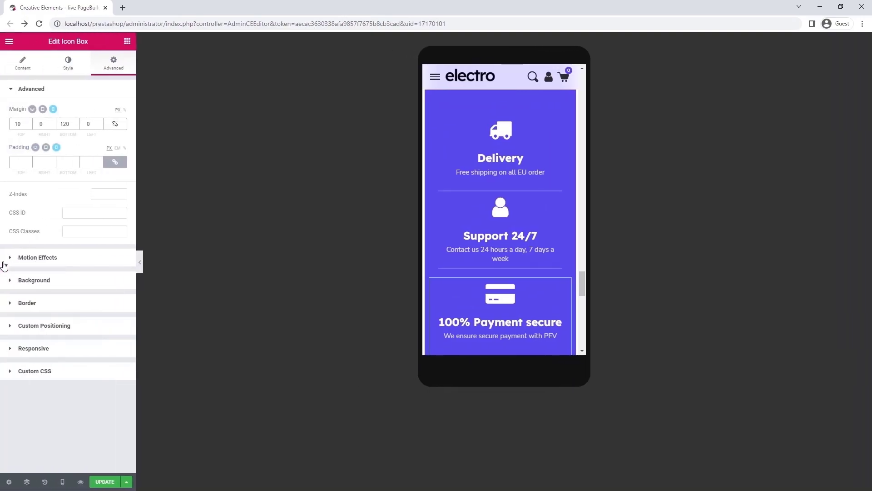
pyautogui.click(104, 483)
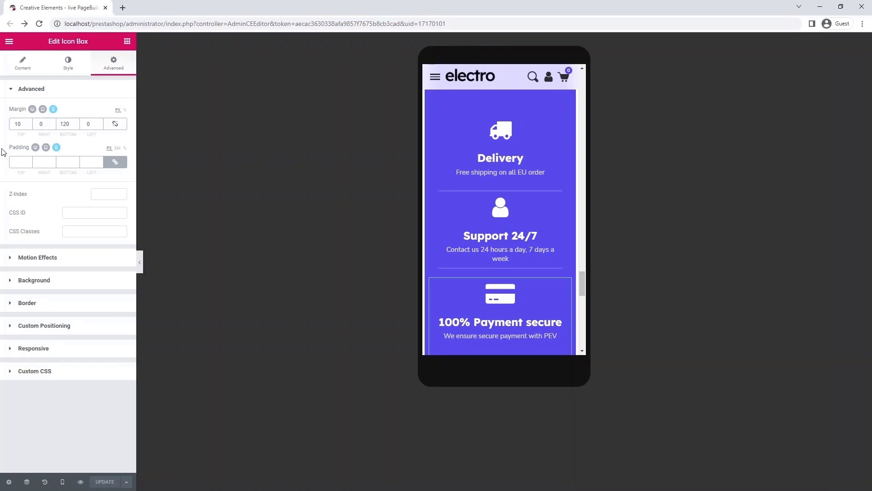
# Exit the page editor to the back office and open the live shop.
pyautogui.click(9, 41)
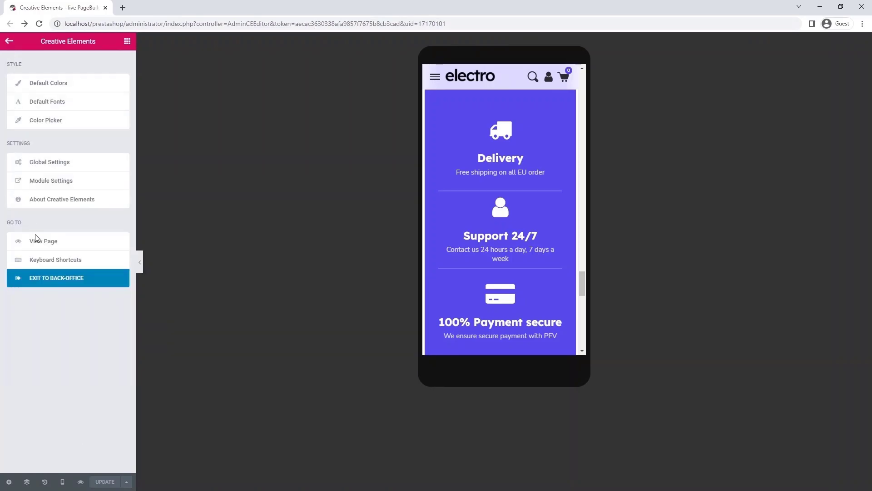
pyautogui.click(52, 281)
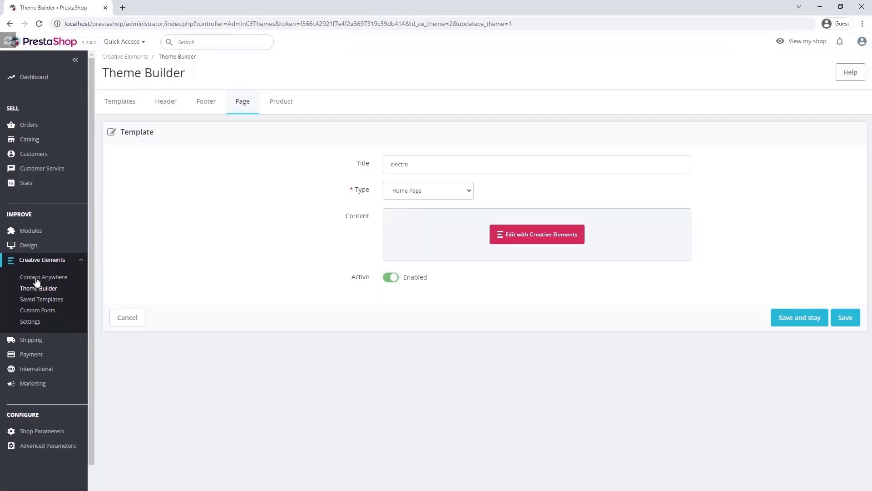
pyautogui.click(789, 42)
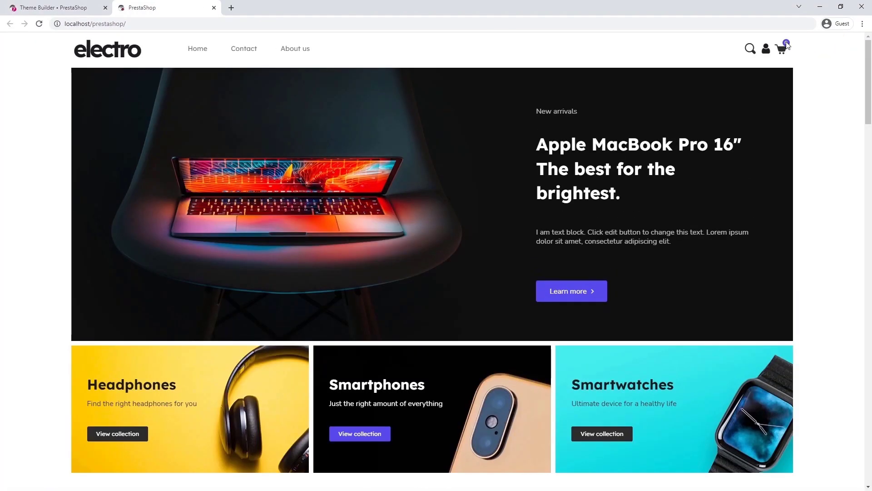
# Review the live homepage's desktop layout from the hero banner down to the "Why choose us?" section.
pyautogui.scroll(-10, 787, 44)
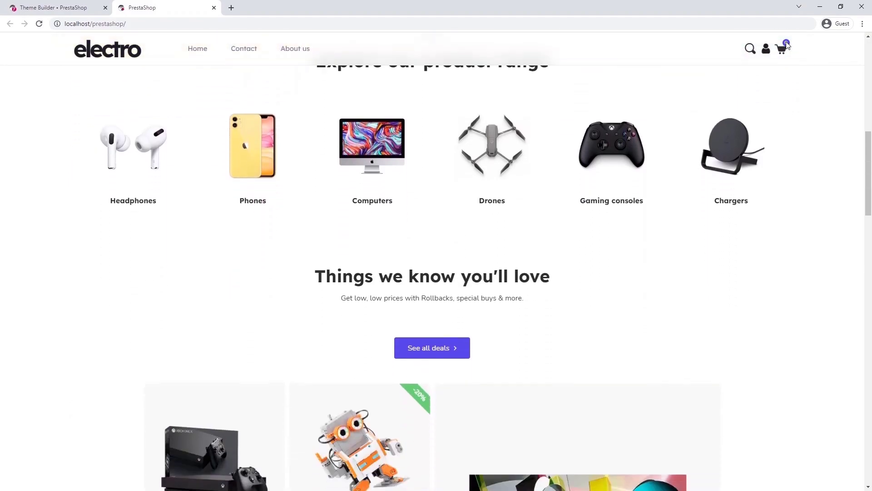
pyautogui.scroll(-10, 787, 44)
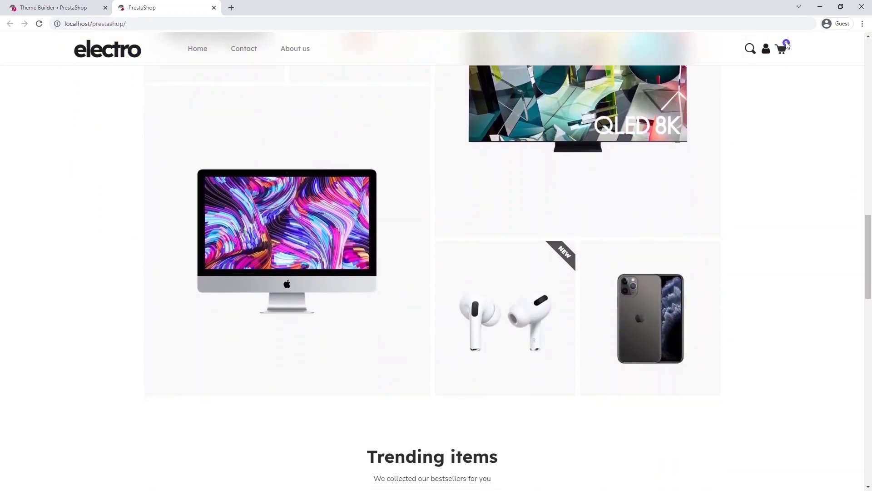
pyautogui.scroll(-9, 787, 44)
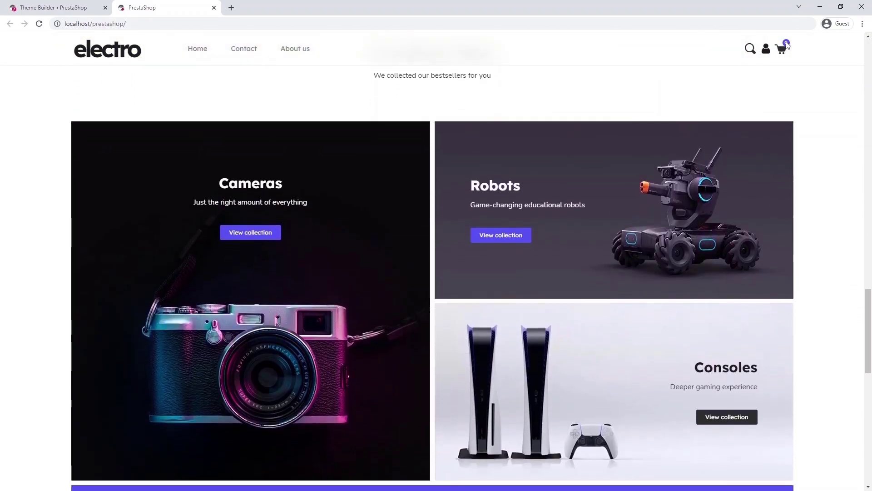
pyautogui.scroll(-1, 787, 44)
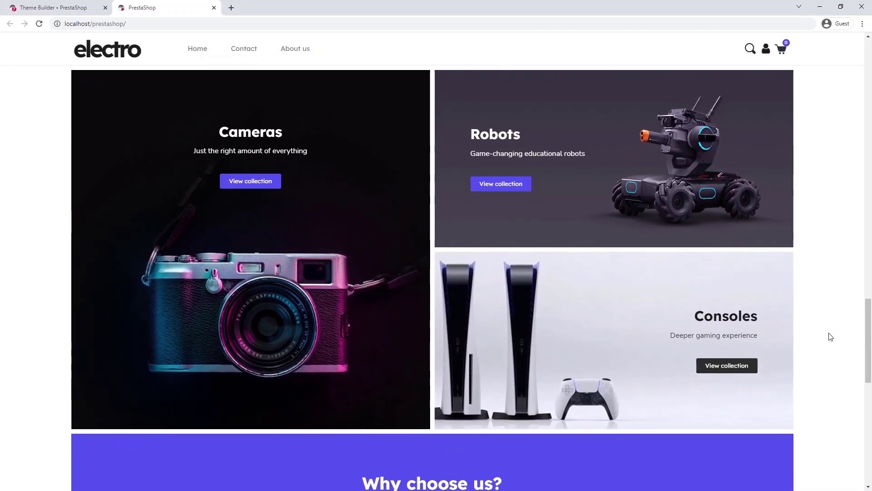
pyautogui.scroll(-4, 831, 336)
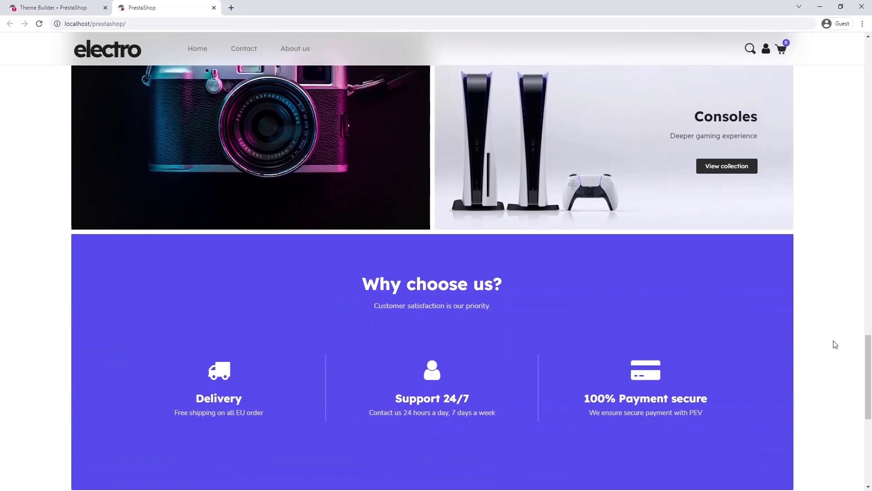